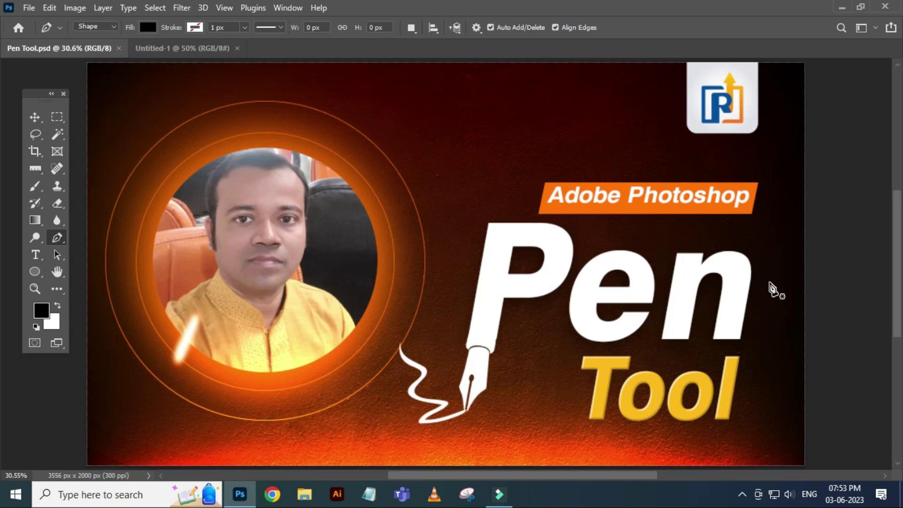
Step: Browse the marquee, lasso, move and path selection tools, then return to the Pen
click(57, 116)
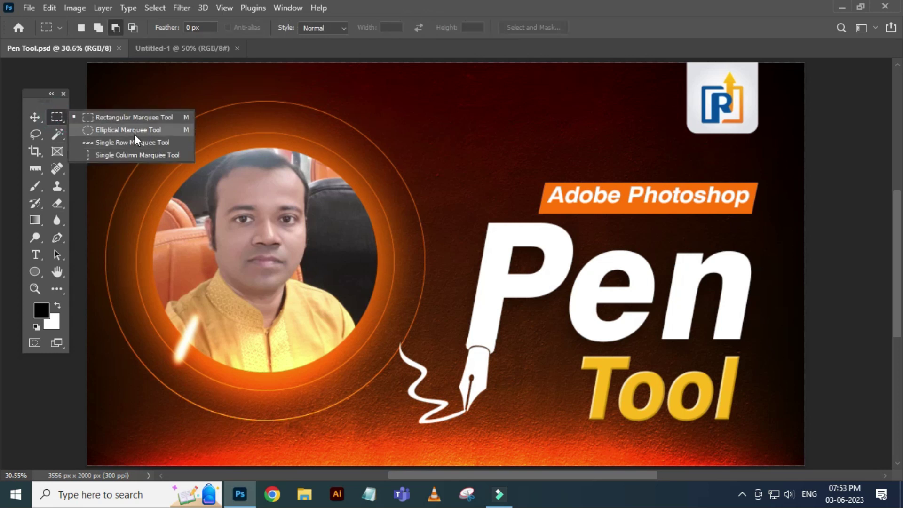
click(39, 134)
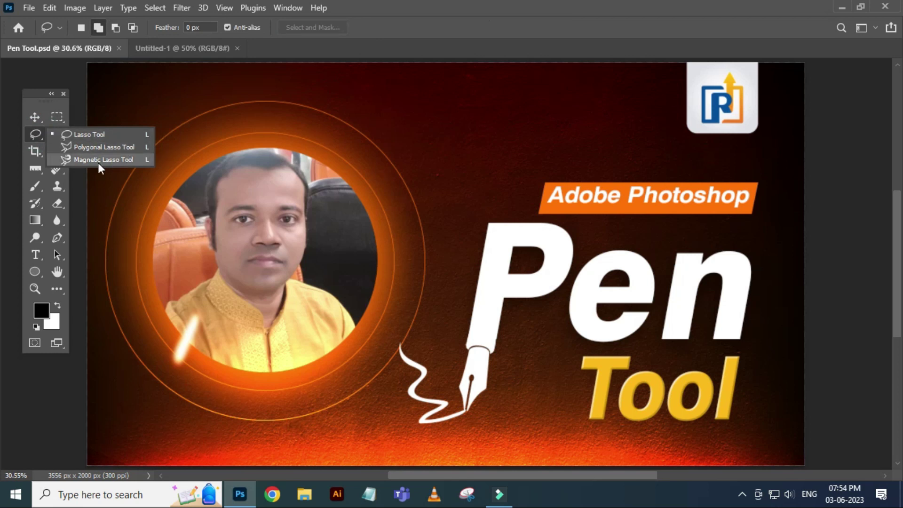
click(35, 133)
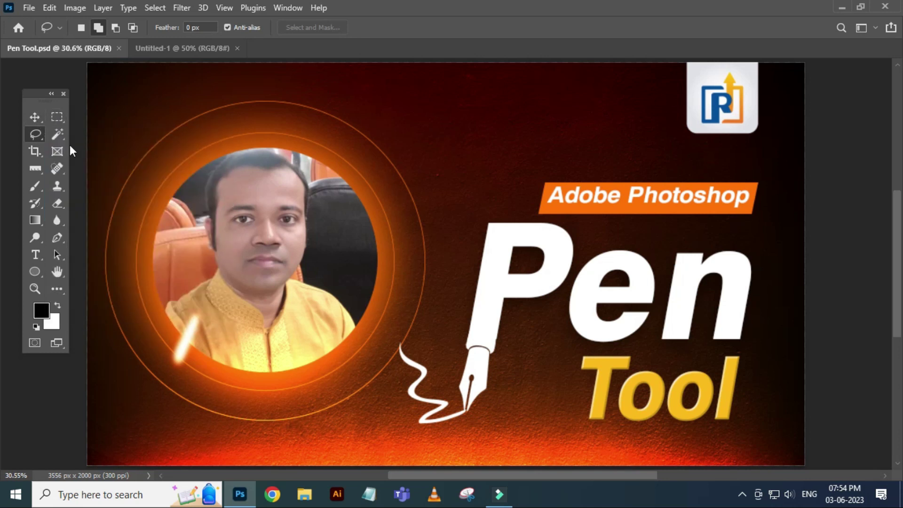
click(33, 118)
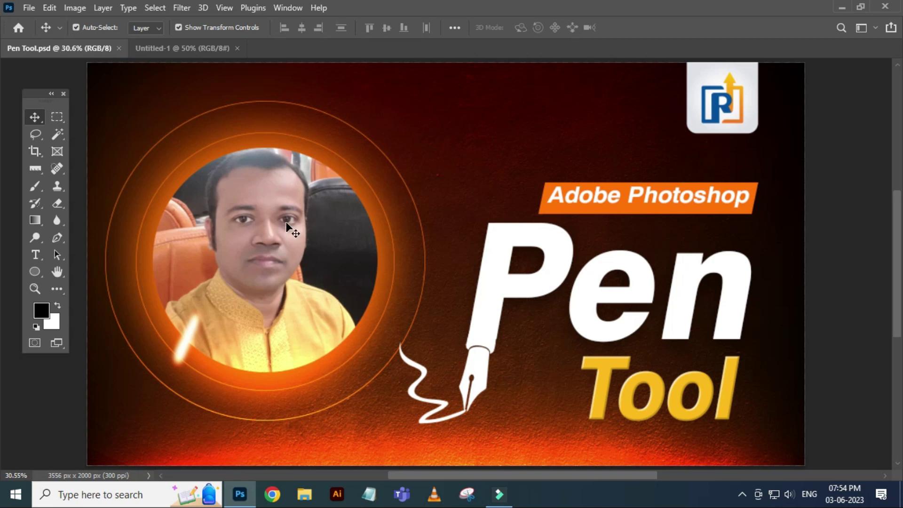
key(p)
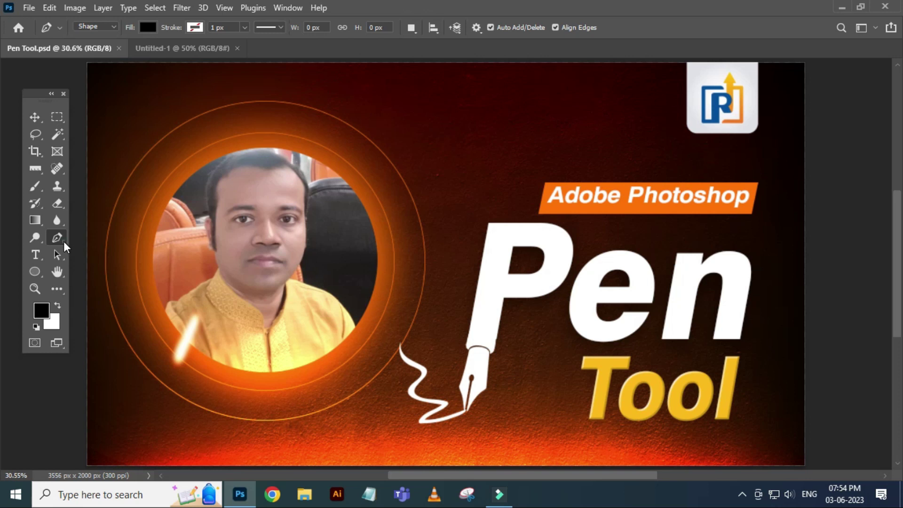
right_click(60, 239)
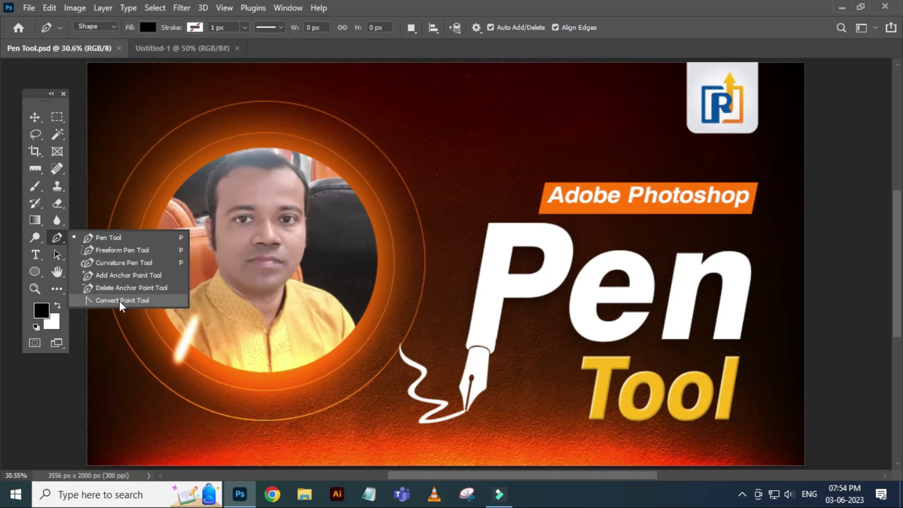
click(58, 256)
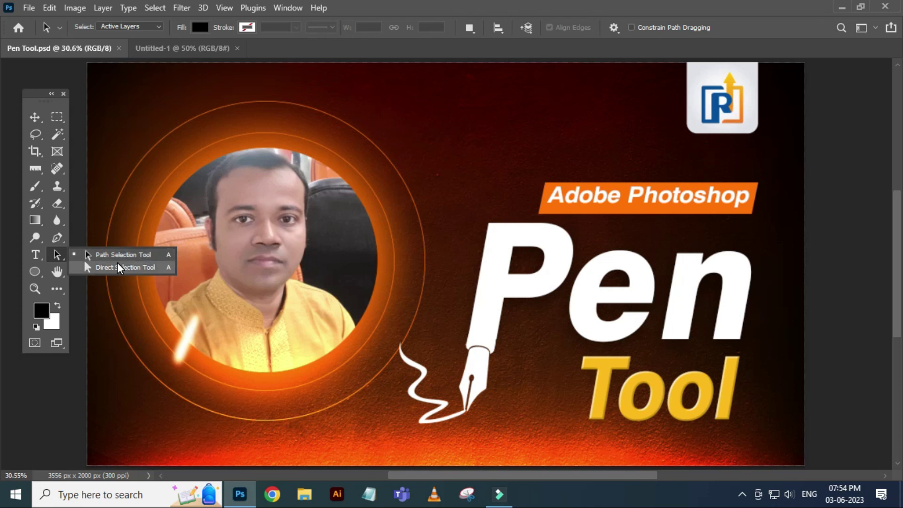
click(59, 238)
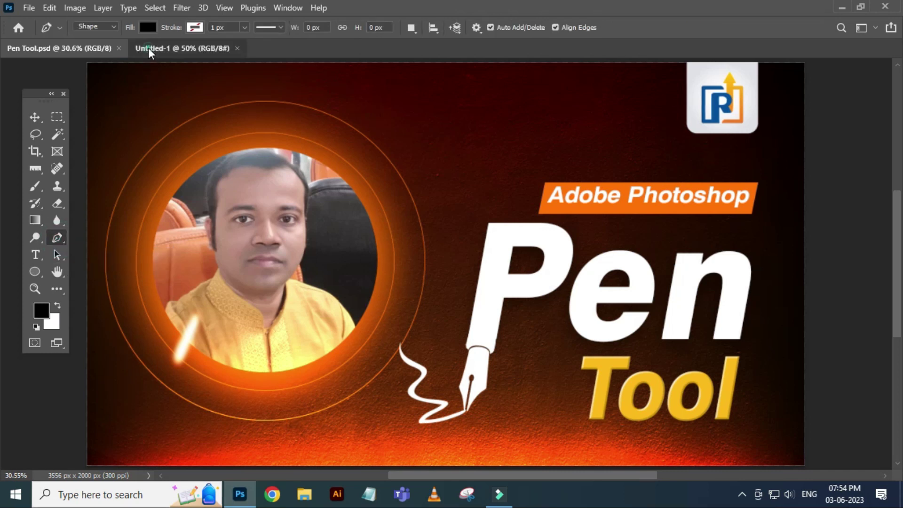
Step: Switch to the blank Untitled-1 document with the standard Pen Tool in Shape mode
click(148, 47)
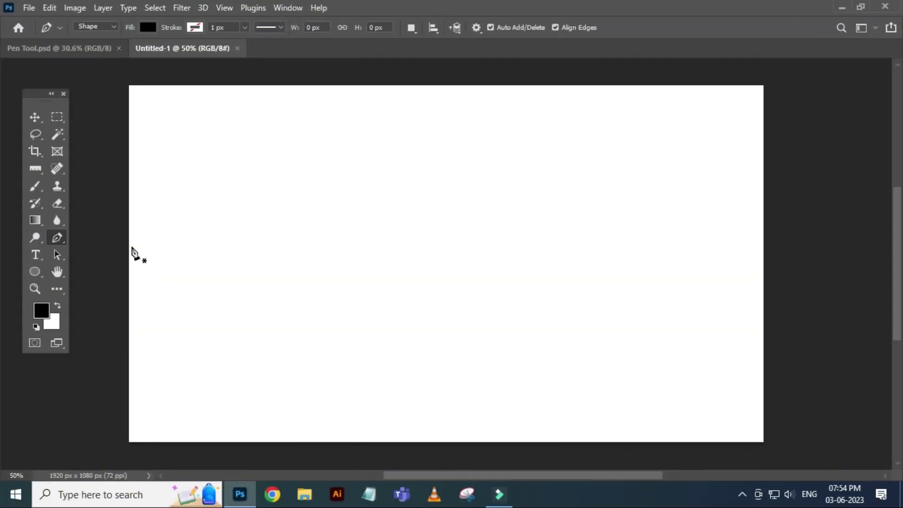
click(56, 236)
click(65, 242)
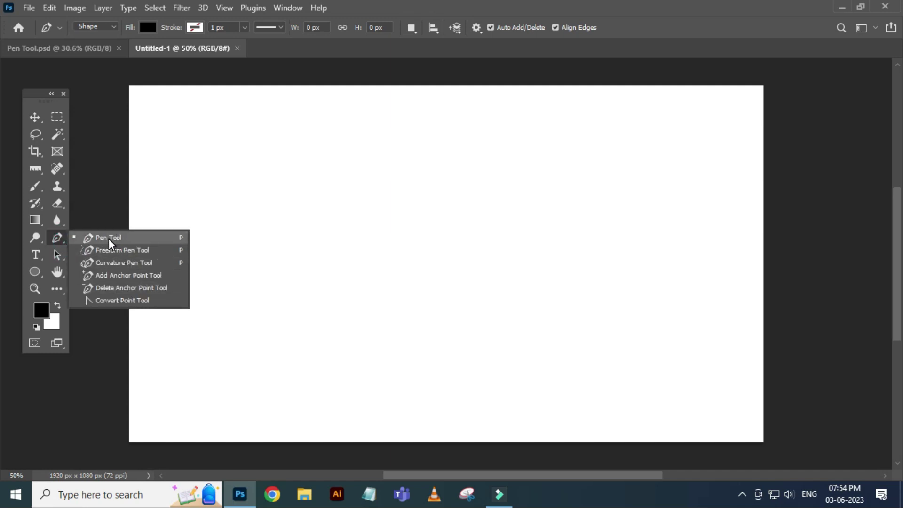
click(108, 239)
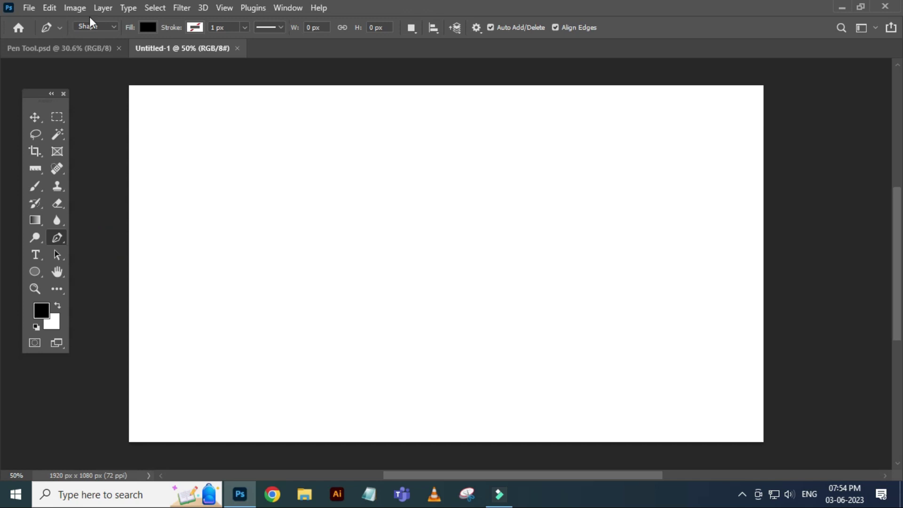
click(114, 26)
click(149, 27)
click(155, 28)
click(147, 27)
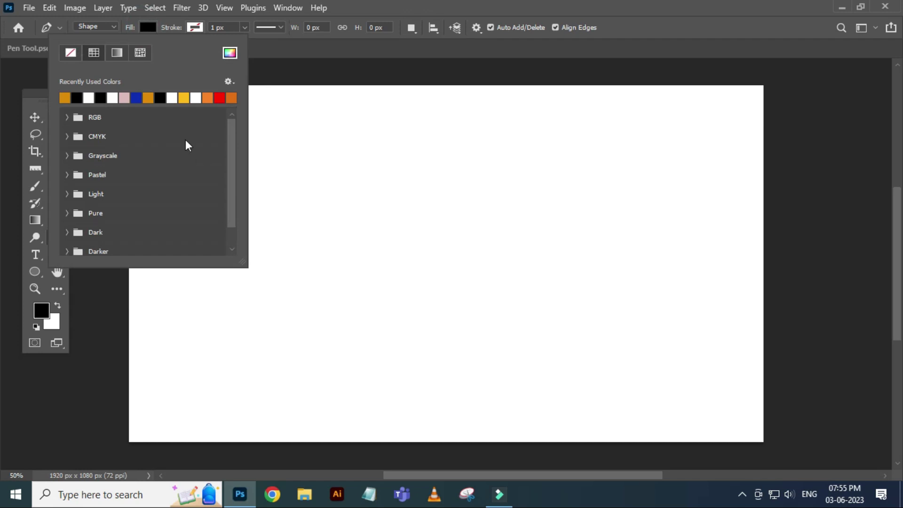
click(174, 28)
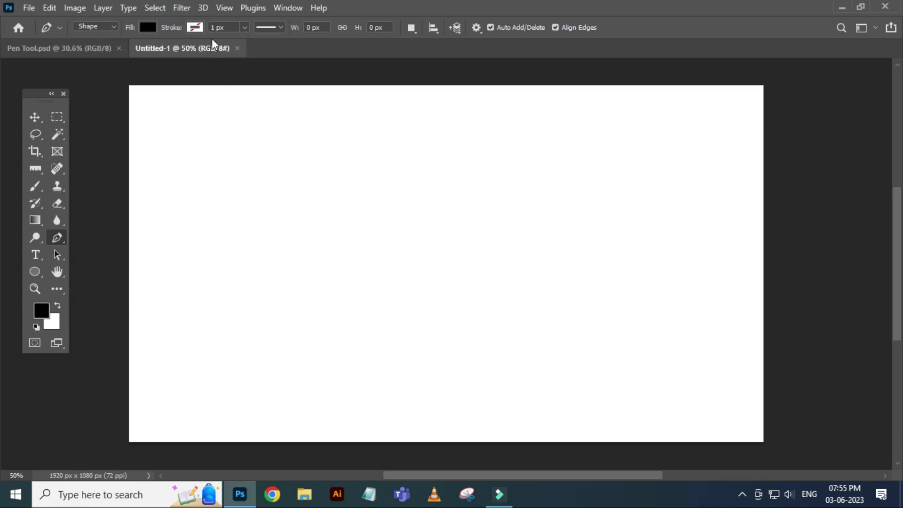
click(281, 27)
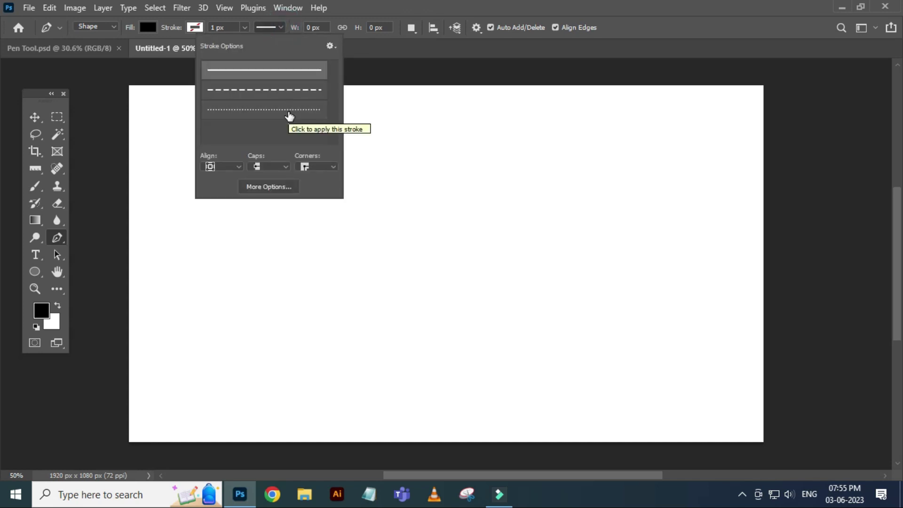
click(35, 117)
click(59, 238)
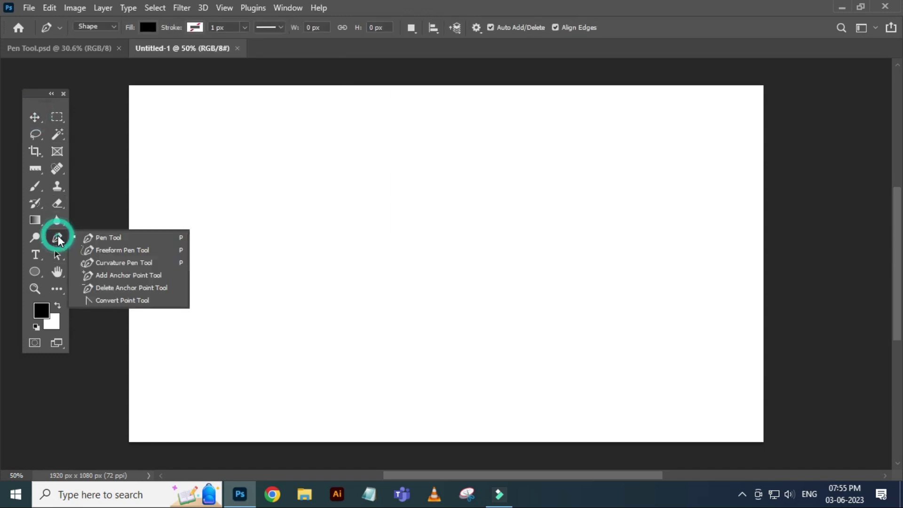
click(105, 238)
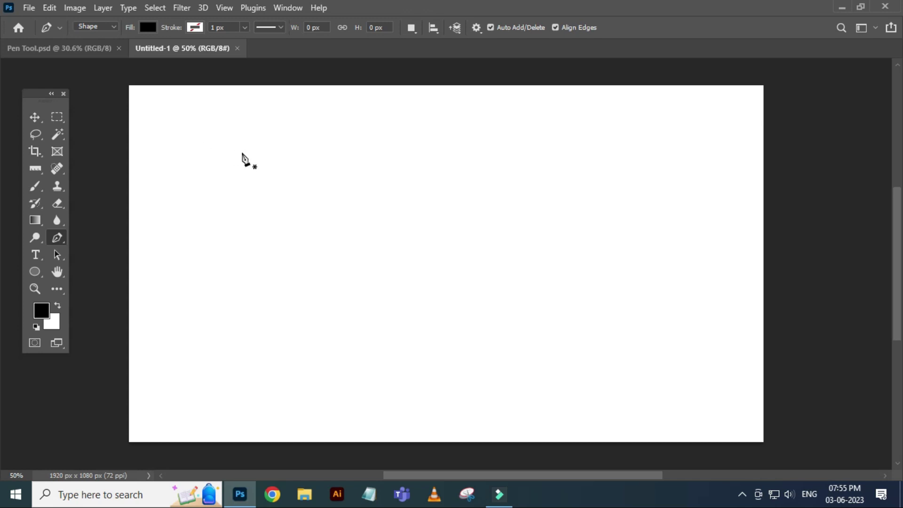
click(215, 162)
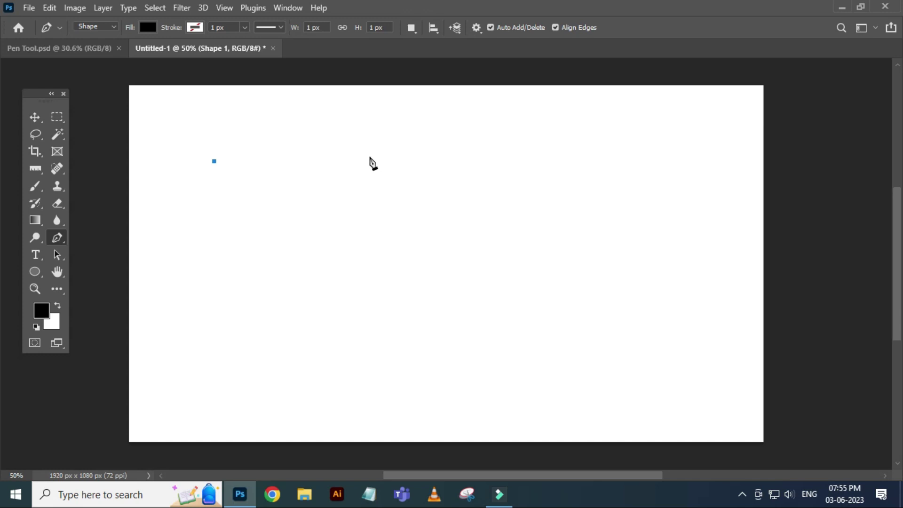
click(387, 162)
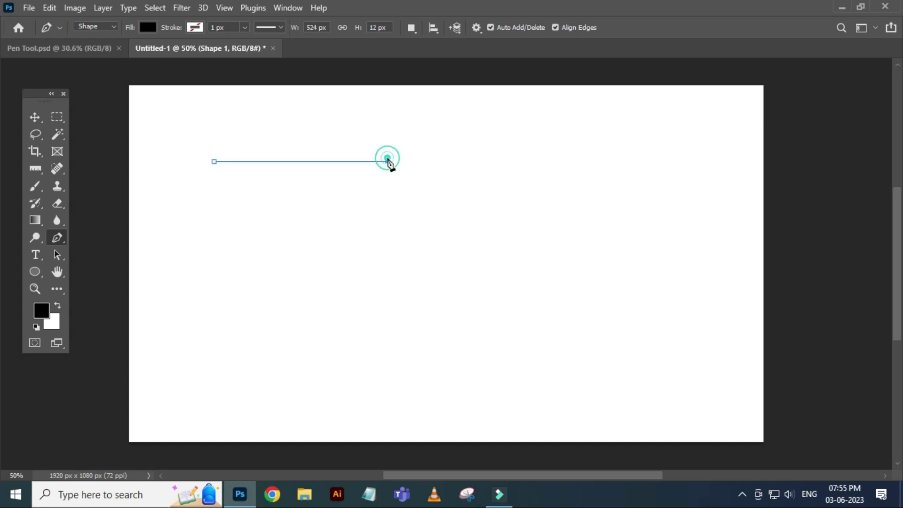
click(388, 266)
click(470, 266)
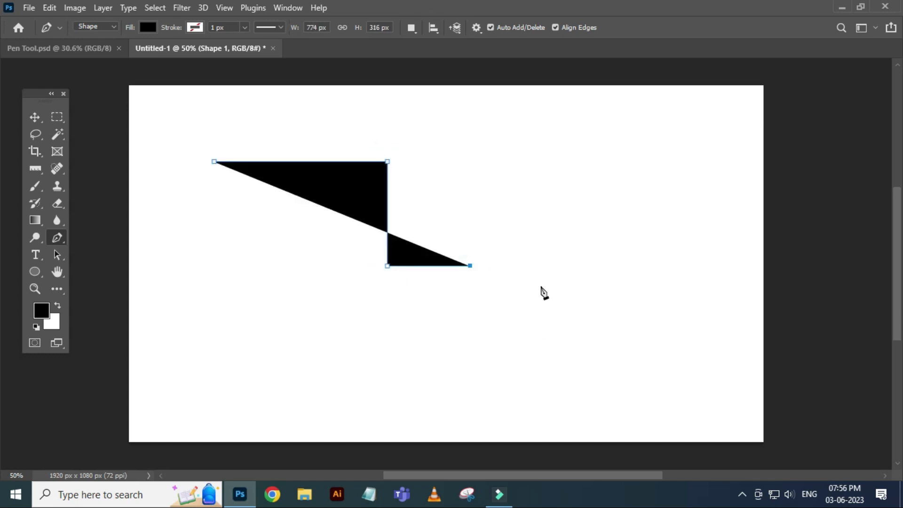
click(530, 325)
click(582, 325)
click(582, 204)
click(663, 204)
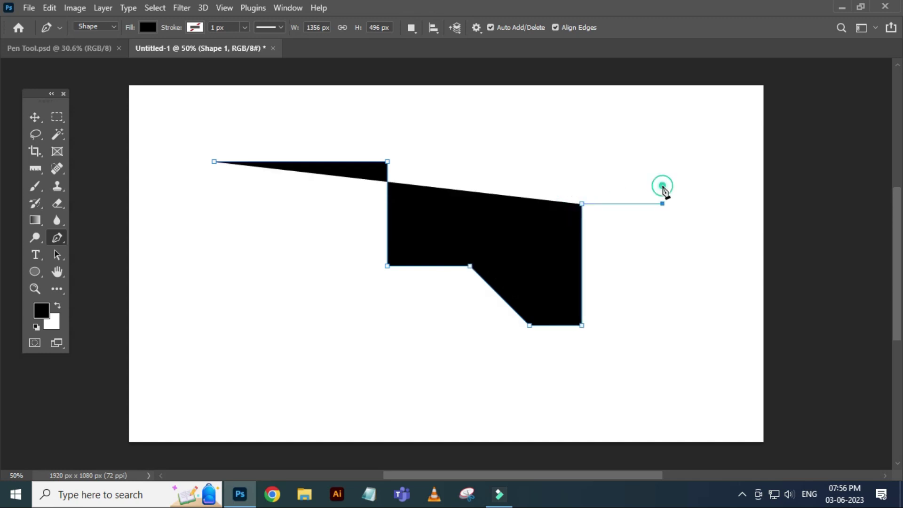
click(662, 272)
click(546, 388)
click(206, 388)
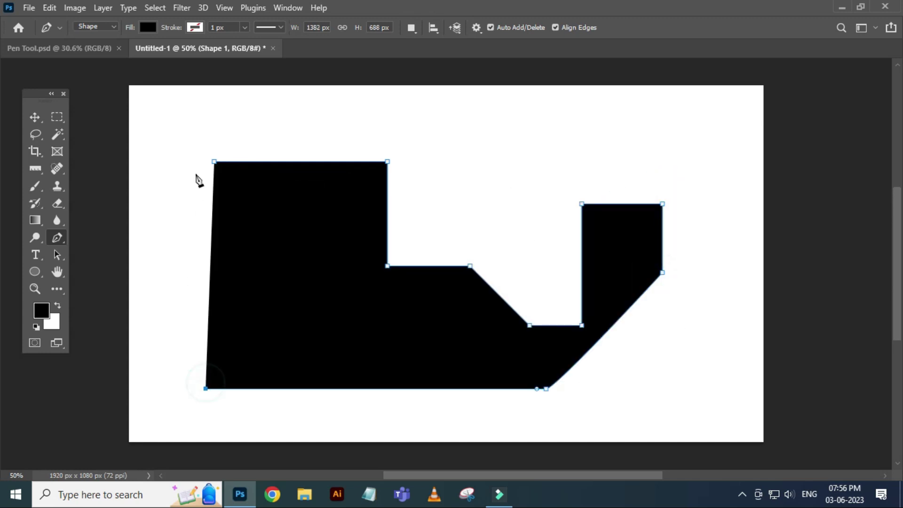
click(214, 161)
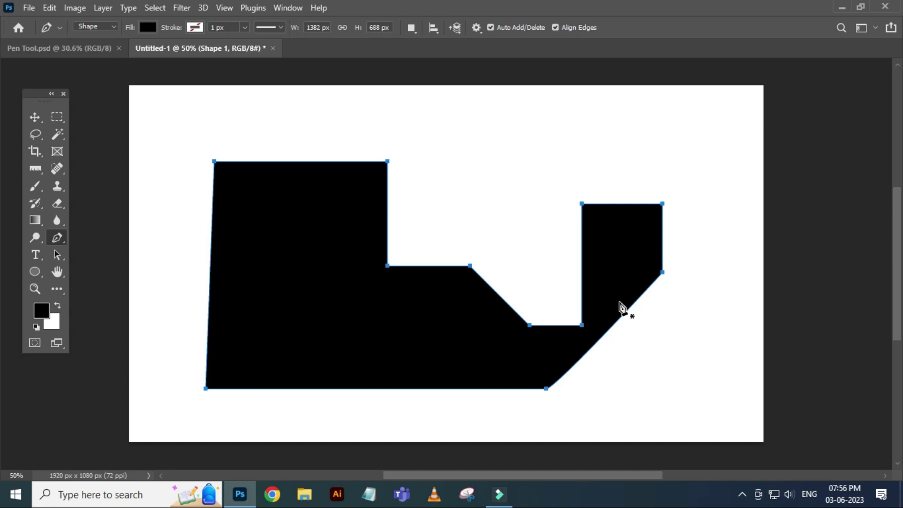
click(35, 117)
mouse_move(404, 282)
mouse_down()
mouse_move(340, 240)
mouse_move(417, 263)
mouse_up()
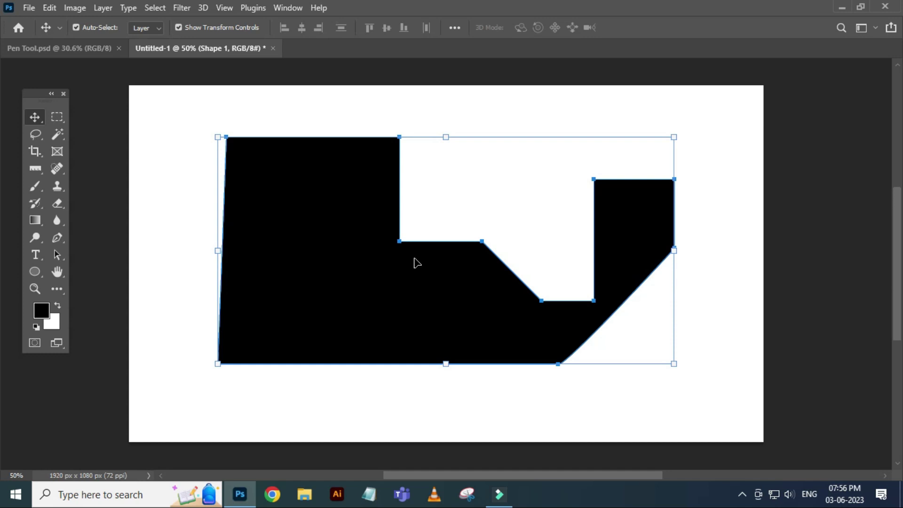
key(Delete)
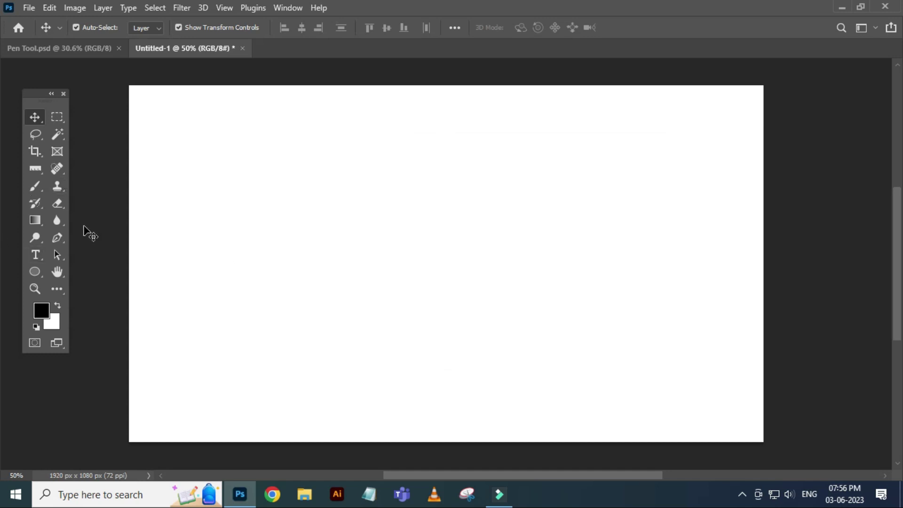
Step: Draw an eight-corner stepped black polygon across the canvas with the Pen
key(p)
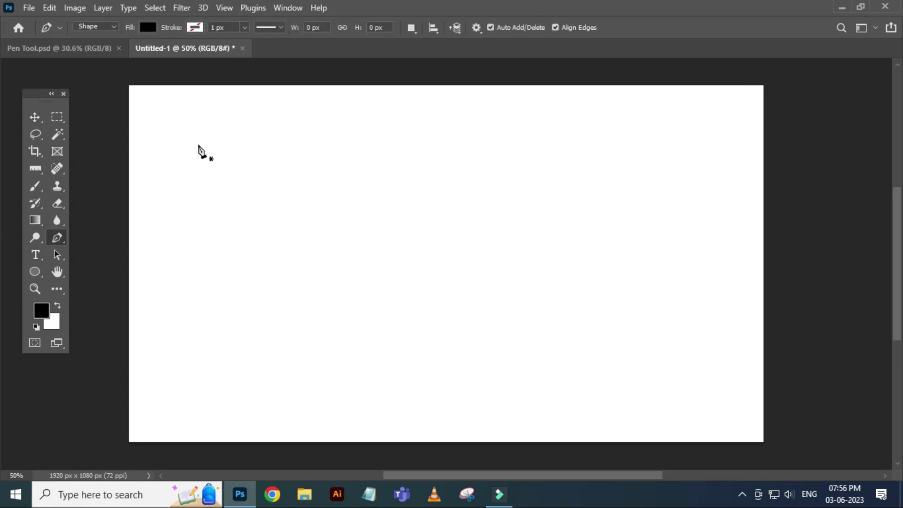
click(198, 145)
click(198, 358)
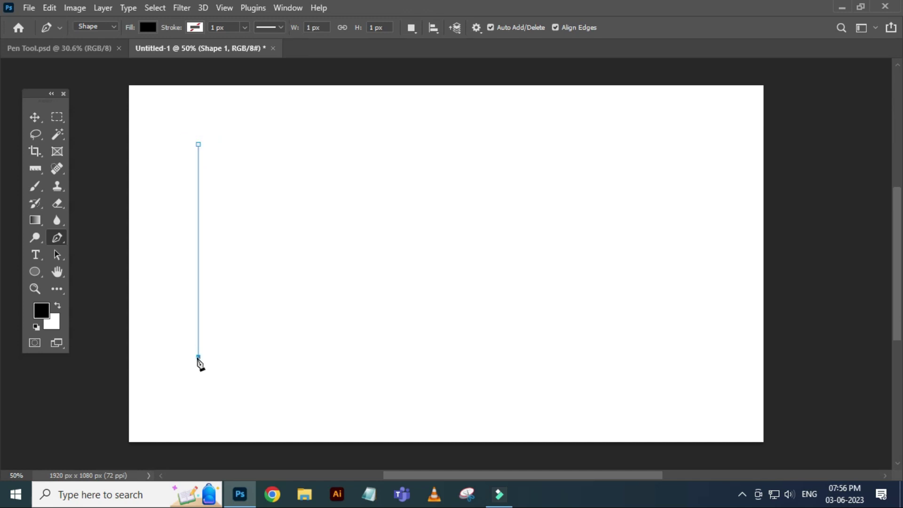
click(290, 357)
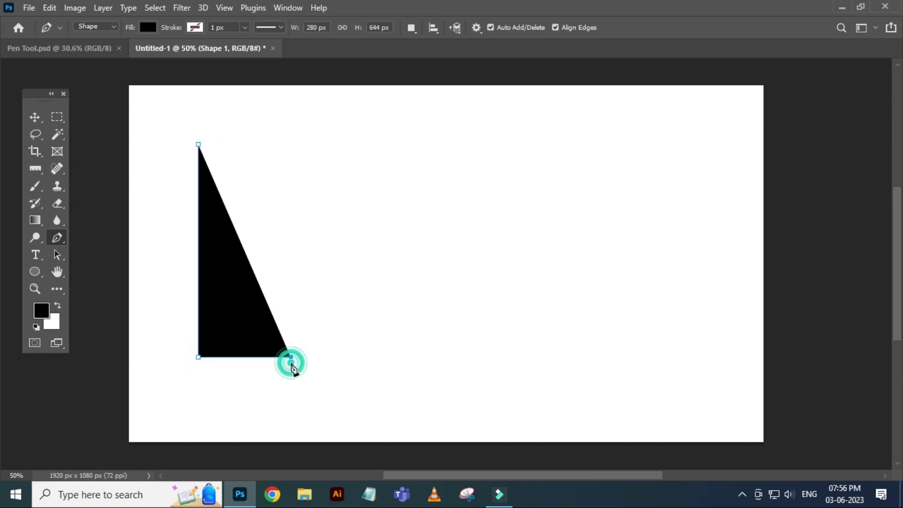
click(291, 215)
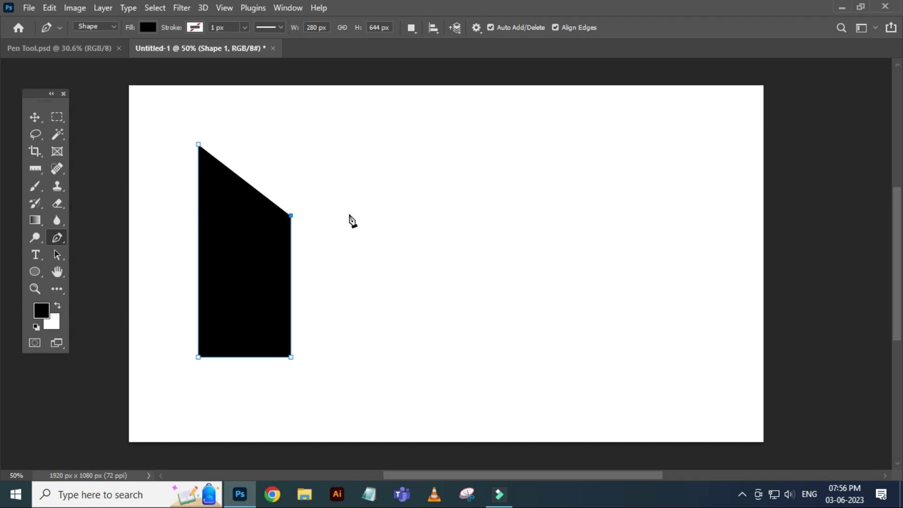
click(359, 215)
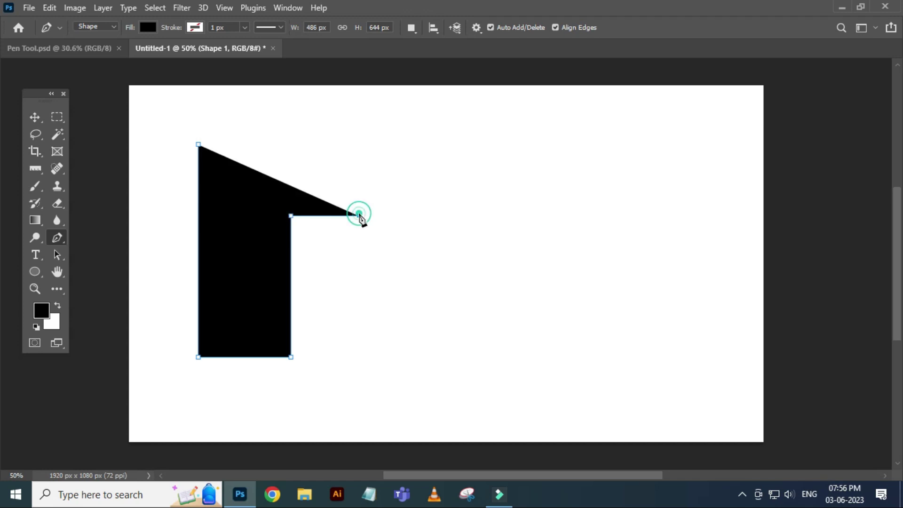
click(359, 150)
shift+click(419, 169)
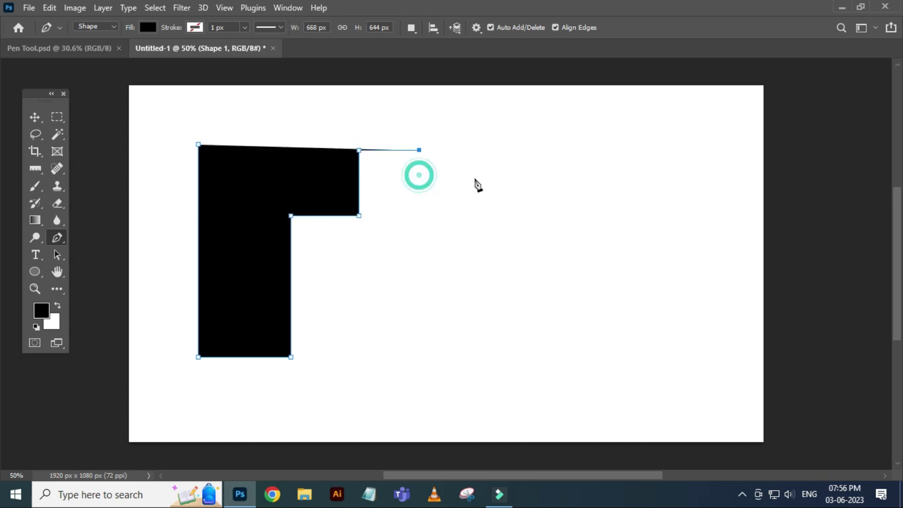
shift+click(429, 205)
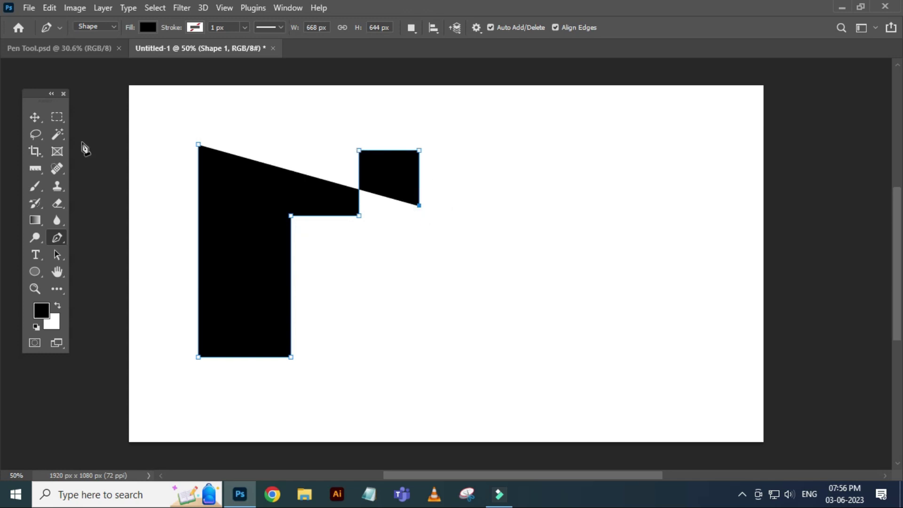
Step: Delete the black polygon layer with the Move tool and return to the Pen
click(35, 116)
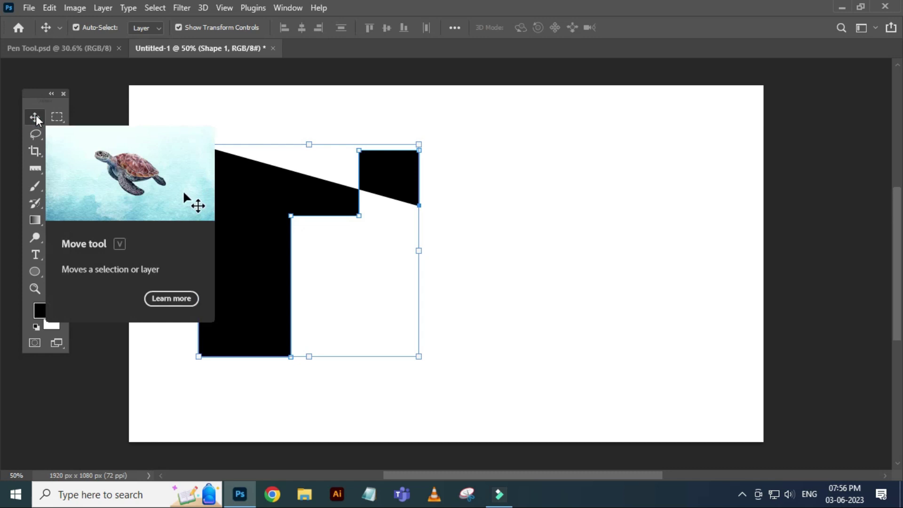
key(Delete)
click(57, 238)
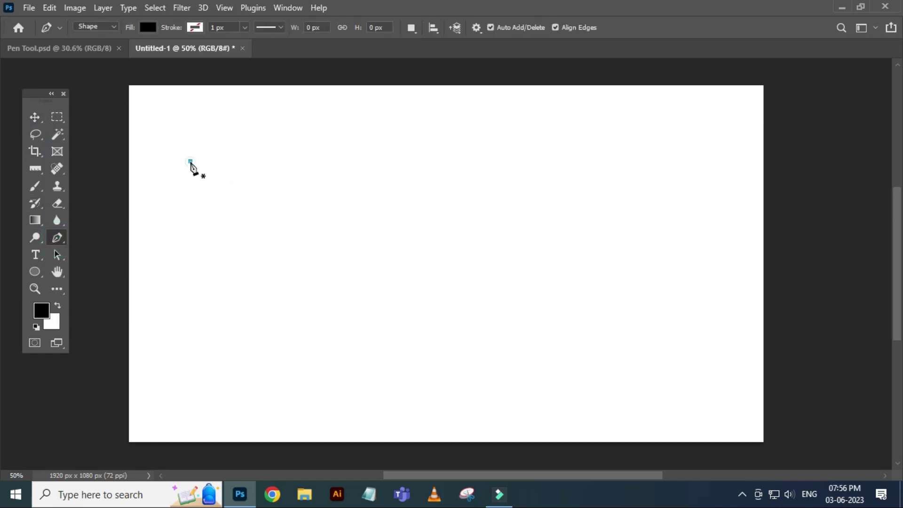
click(190, 161)
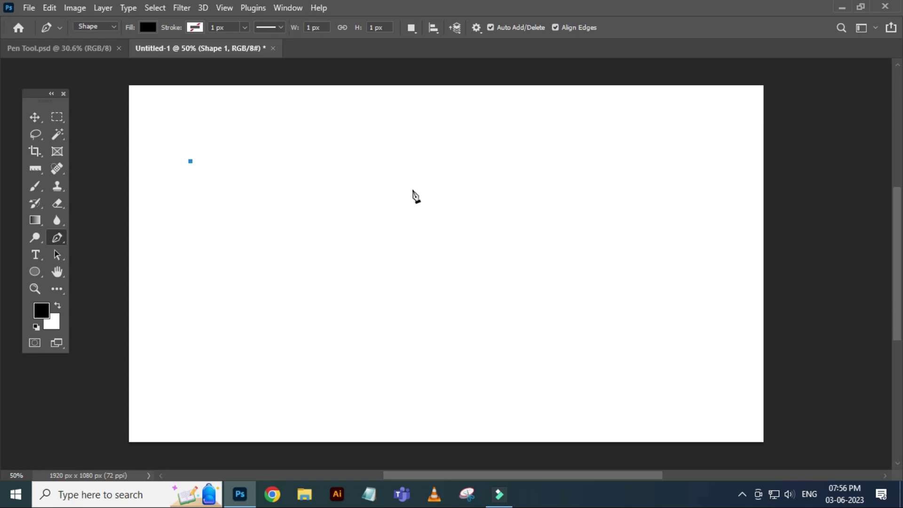
click(447, 172)
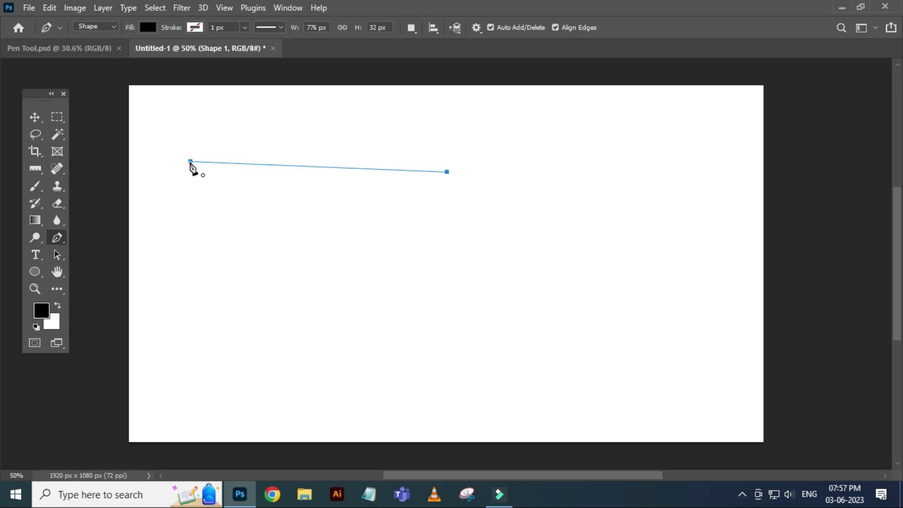
click(34, 115)
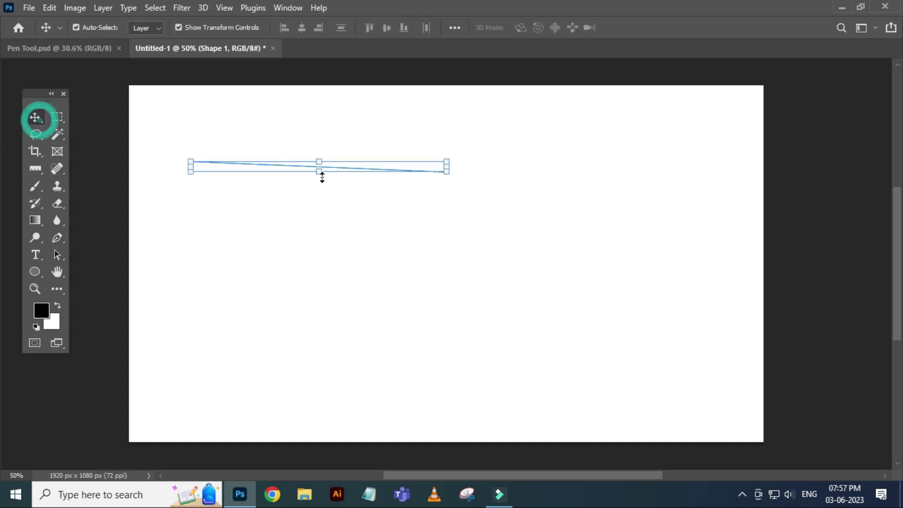
key(Delete)
click(58, 240)
click(220, 154)
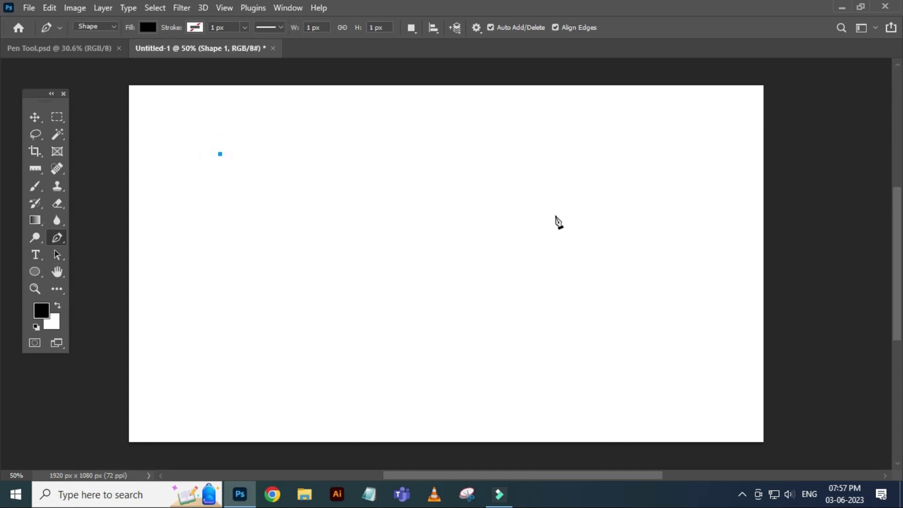
mouse_move(554, 205)
mouse_down()
mouse_move(649, 139)
mouse_move(687, 93)
mouse_move(673, 196)
mouse_move(591, 297)
mouse_move(555, 285)
mouse_move(679, 311)
mouse_move(687, 346)
mouse_move(657, 295)
mouse_move(644, 339)
mouse_up()
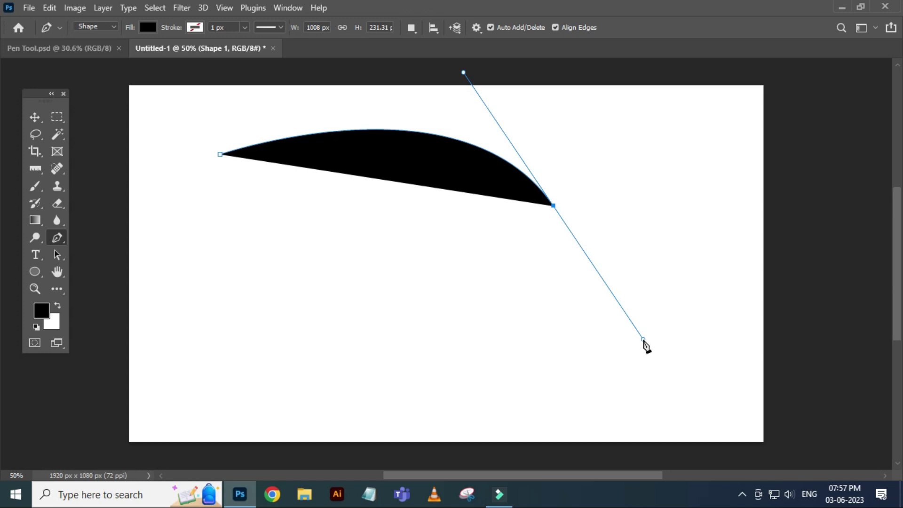
key(ctrl+z)
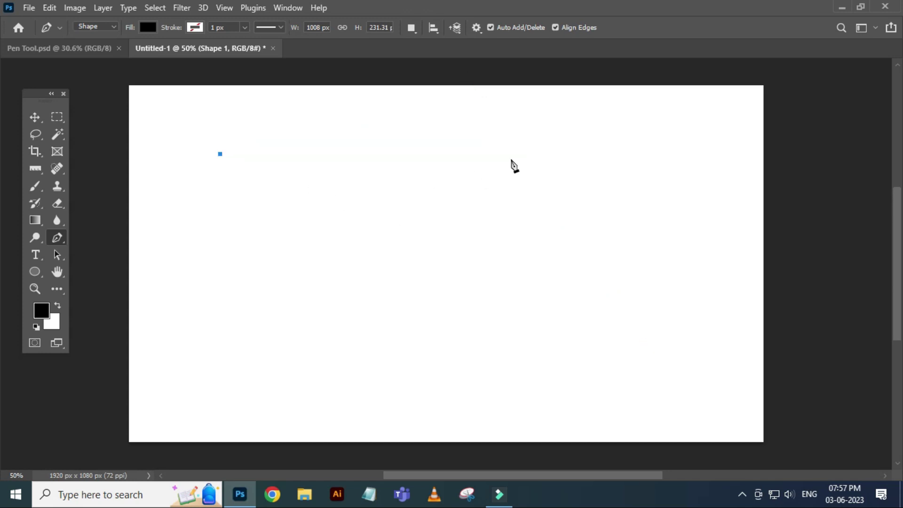
click(513, 154)
key(ctrl+z)
mouse_move(591, 205)
mouse_down()
mouse_move(694, 109)
mouse_move(695, 245)
mouse_up()
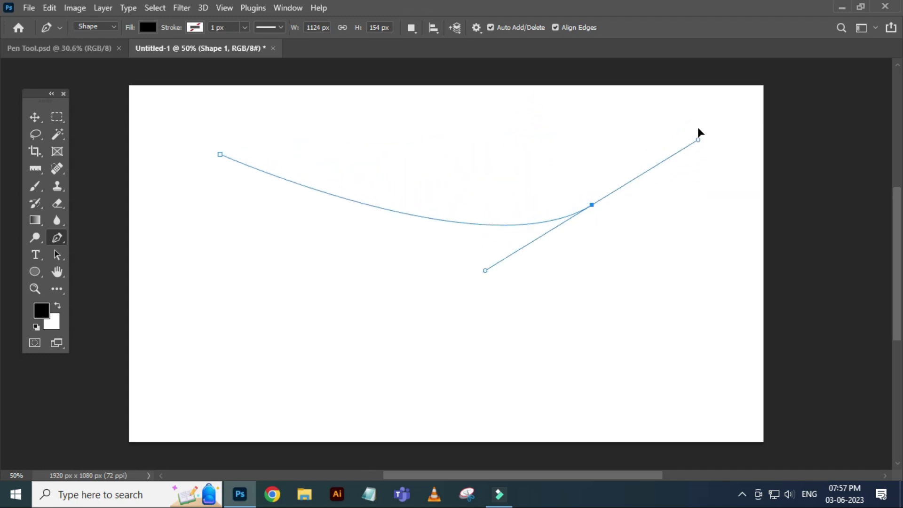
drag(695, 249, 733, 75)
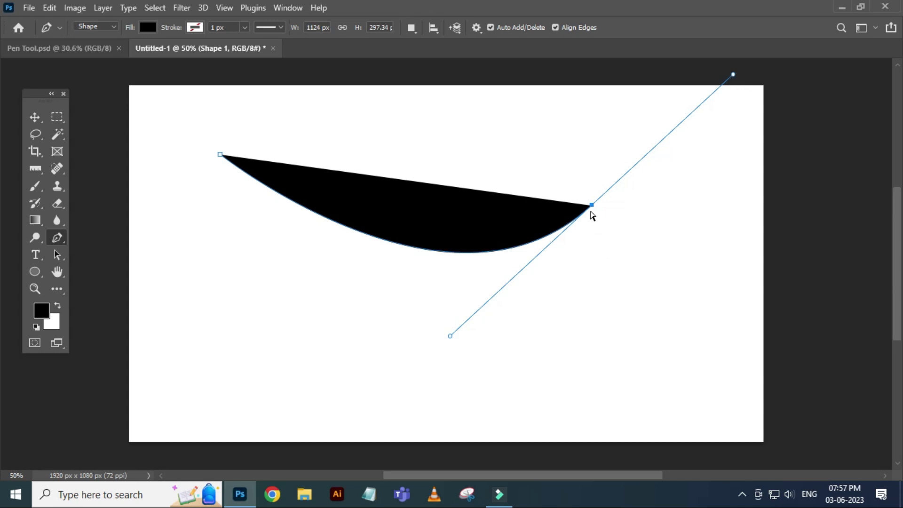
mouse_move(450, 338)
mouse_down()
mouse_move(467, 369)
mouse_move(224, 281)
mouse_move(289, 425)
mouse_up()
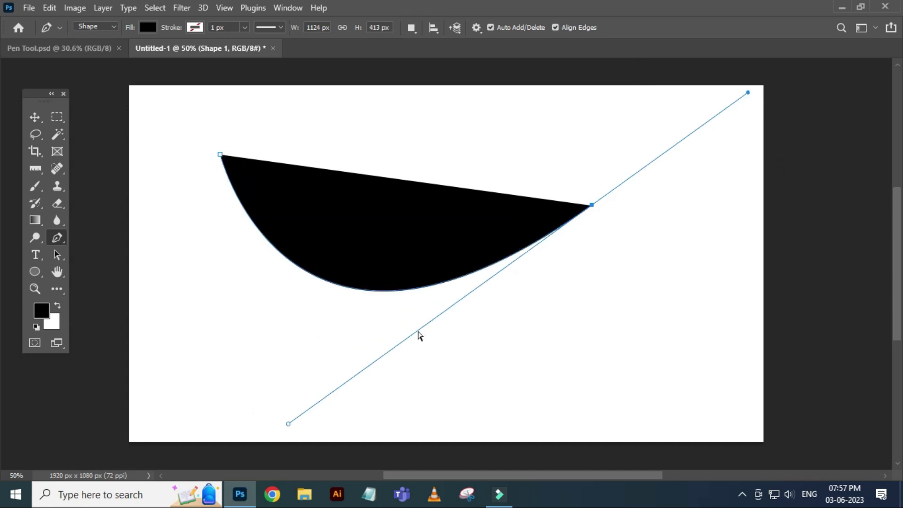
mouse_move(289, 425)
mouse_down()
mouse_move(453, 322)
mouse_move(492, 278)
mouse_move(281, 322)
mouse_move(270, 368)
mouse_up()
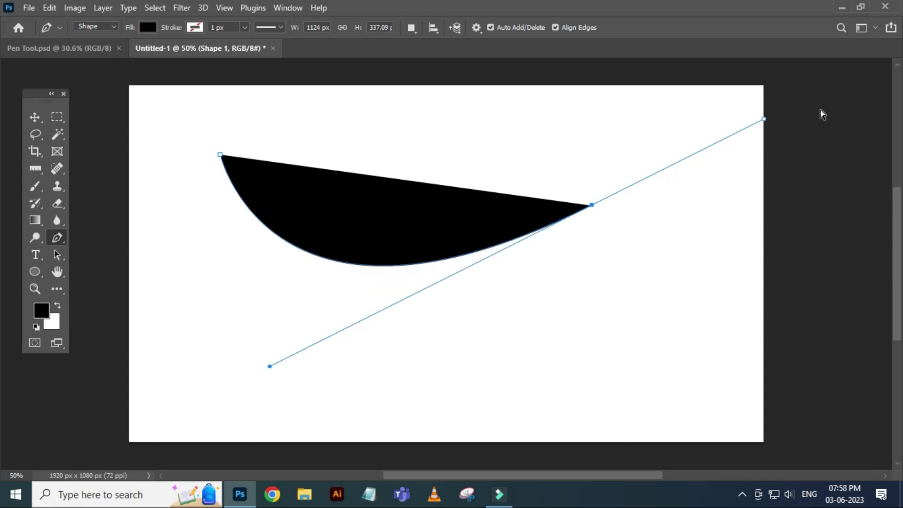
mouse_move(764, 121)
mouse_down()
mouse_move(767, 134)
mouse_move(802, 109)
mouse_move(788, 101)
mouse_move(723, 106)
mouse_move(789, 122)
mouse_move(771, 105)
mouse_up()
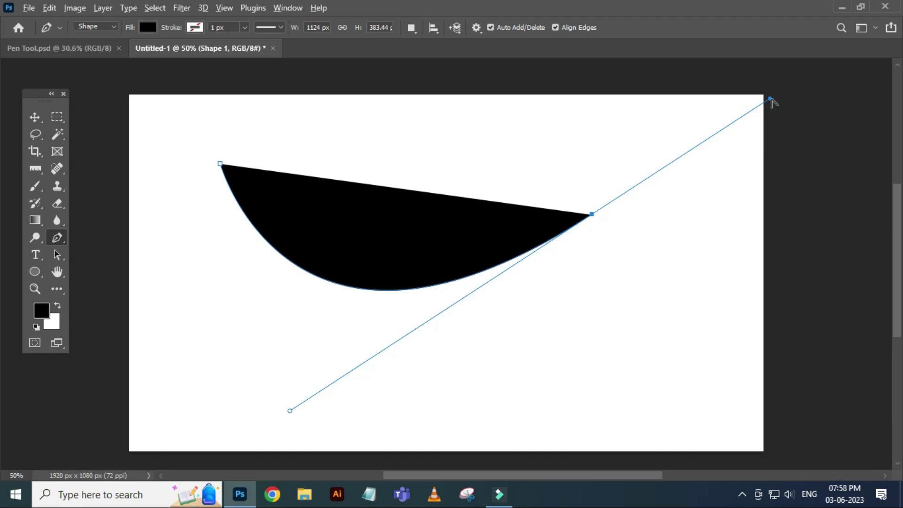
mouse_move(770, 100)
mouse_down()
mouse_move(782, 174)
mouse_move(729, 259)
mouse_move(617, 117)
mouse_move(694, 284)
mouse_move(687, 113)
mouse_move(719, 196)
mouse_move(694, 95)
mouse_move(698, 219)
mouse_move(699, 164)
mouse_up()
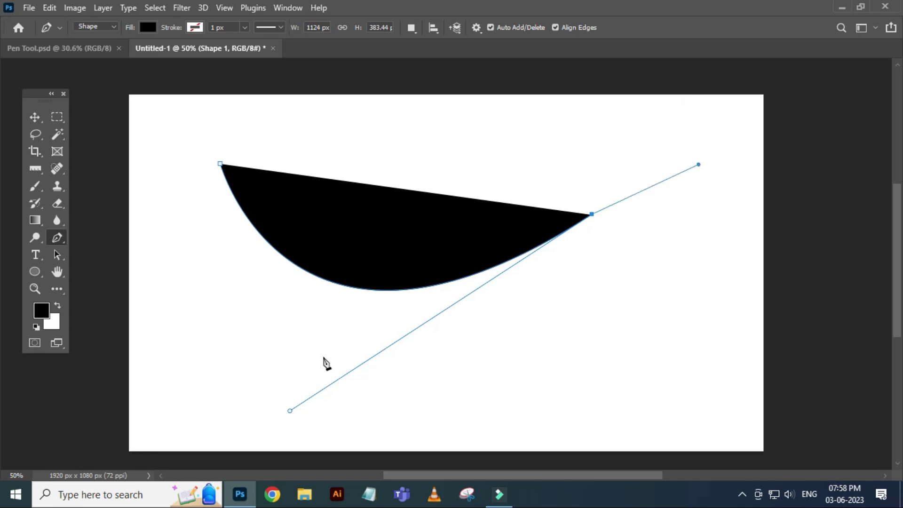
mouse_move(289, 412)
mouse_down()
mouse_move(341, 428)
mouse_move(251, 278)
mouse_move(290, 382)
mouse_move(259, 340)
mouse_move(183, 339)
mouse_move(320, 365)
mouse_move(270, 345)
mouse_move(299, 355)
mouse_move(220, 354)
mouse_move(369, 391)
mouse_move(253, 343)
mouse_move(231, 310)
mouse_move(458, 375)
mouse_move(268, 217)
mouse_move(252, 438)
mouse_move(313, 451)
mouse_move(349, 413)
mouse_move(512, 322)
mouse_move(308, 375)
mouse_up()
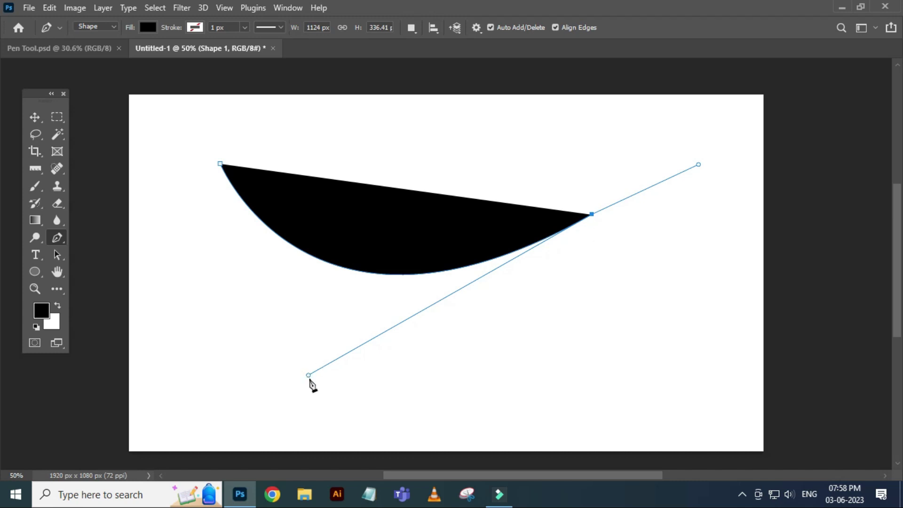
mouse_move(309, 376)
mouse_down()
mouse_move(323, 423)
mouse_move(188, 359)
mouse_move(323, 375)
mouse_move(200, 320)
mouse_move(210, 397)
mouse_up()
click(33, 117)
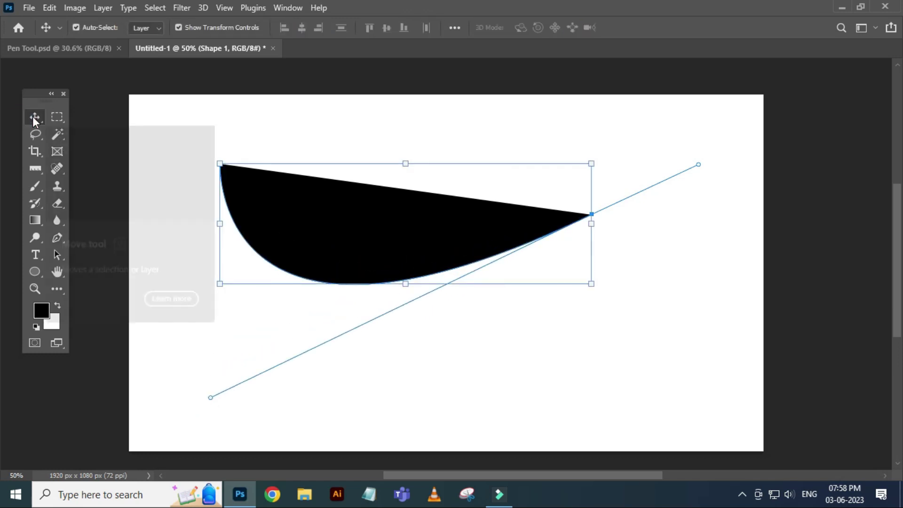
key(Delete)
click(258, 168)
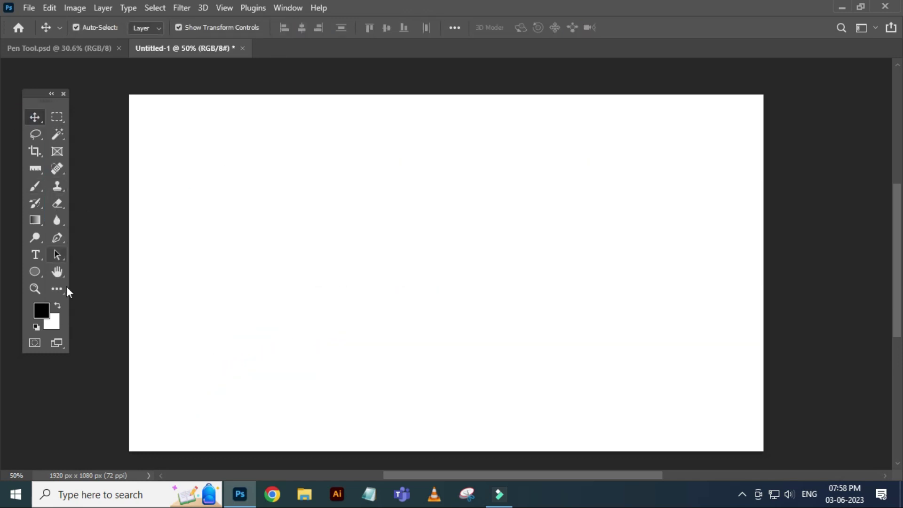
key(p)
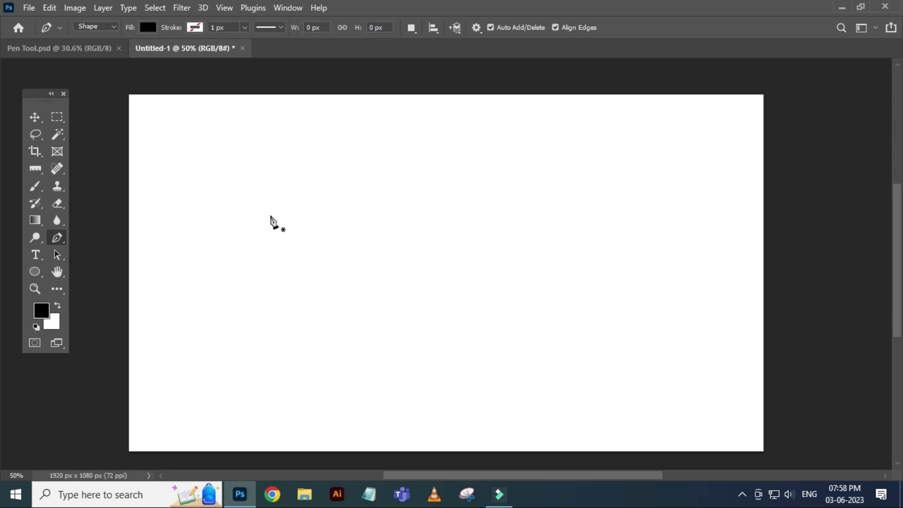
click(238, 177)
mouse_move(529, 289)
mouse_down()
mouse_move(495, 430)
mouse_move(464, 429)
mouse_up()
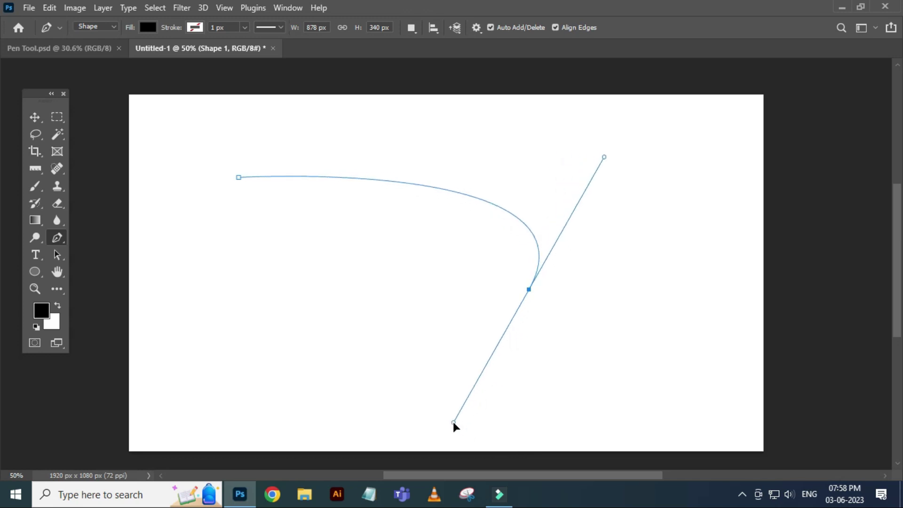
drag(464, 429, 499, 445)
drag(310, 307, 281, 227)
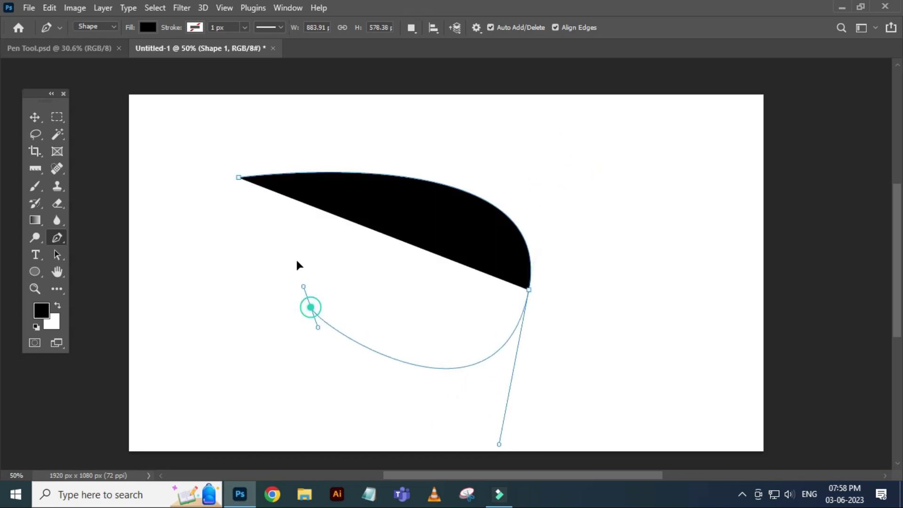
click(240, 179)
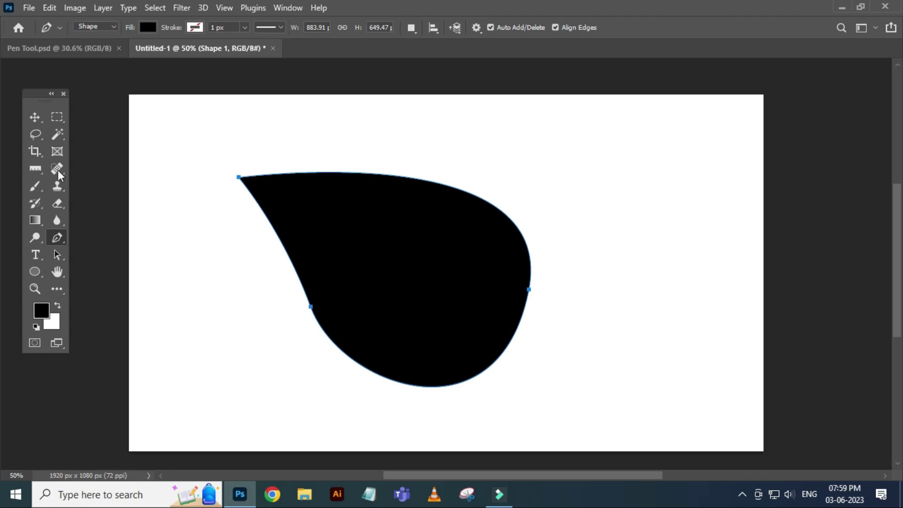
click(34, 118)
key(Delete)
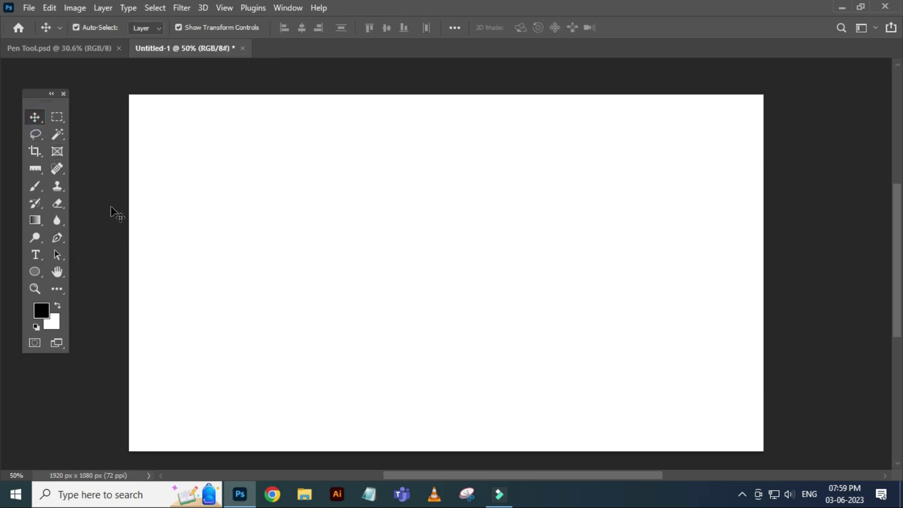
Step: Set the shape fill to No Color and place the left and curved right anchors
key(p)
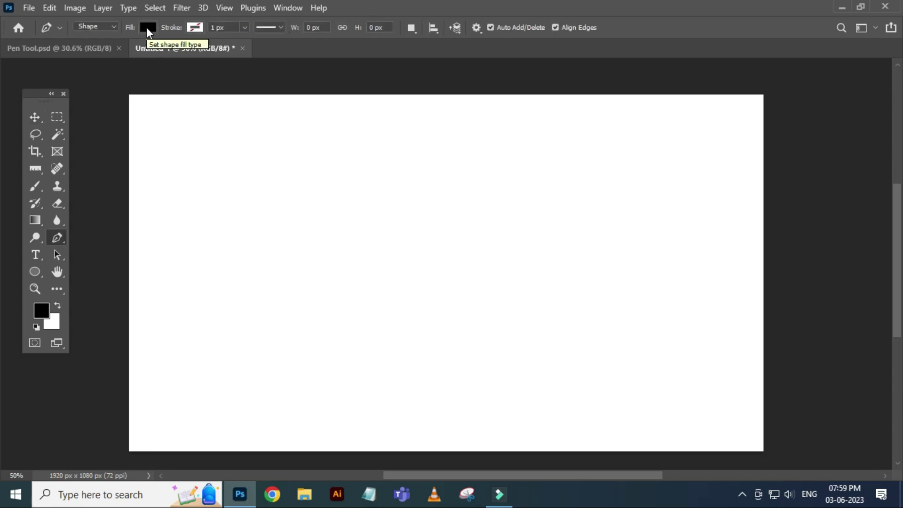
click(147, 28)
click(72, 52)
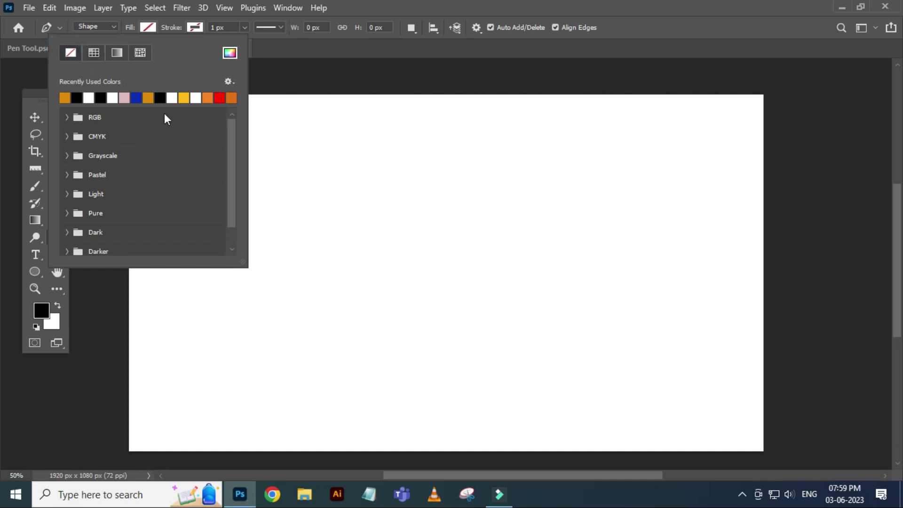
click(160, 98)
click(210, 180)
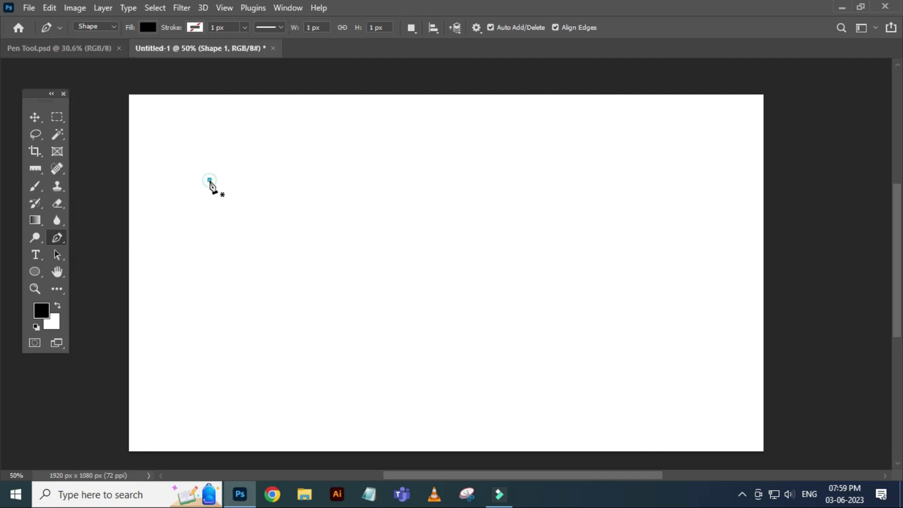
drag(589, 276, 682, 129)
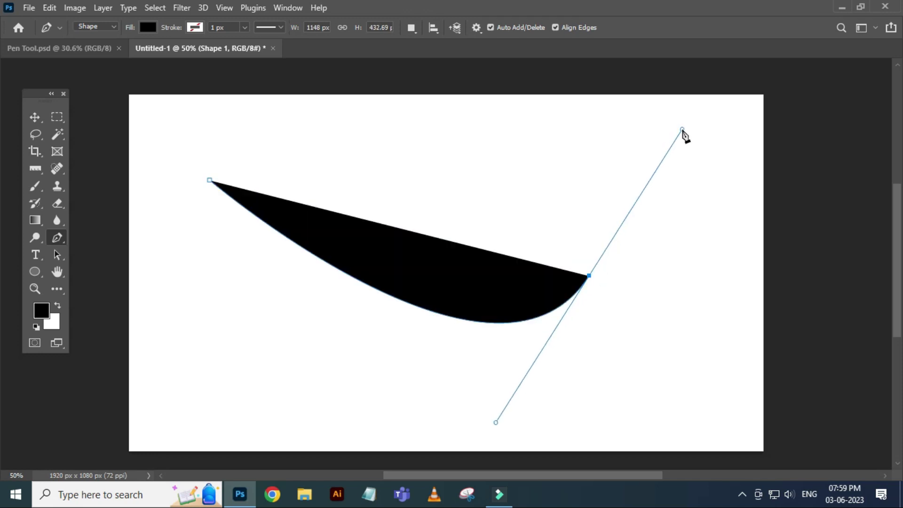
click(149, 29)
click(71, 53)
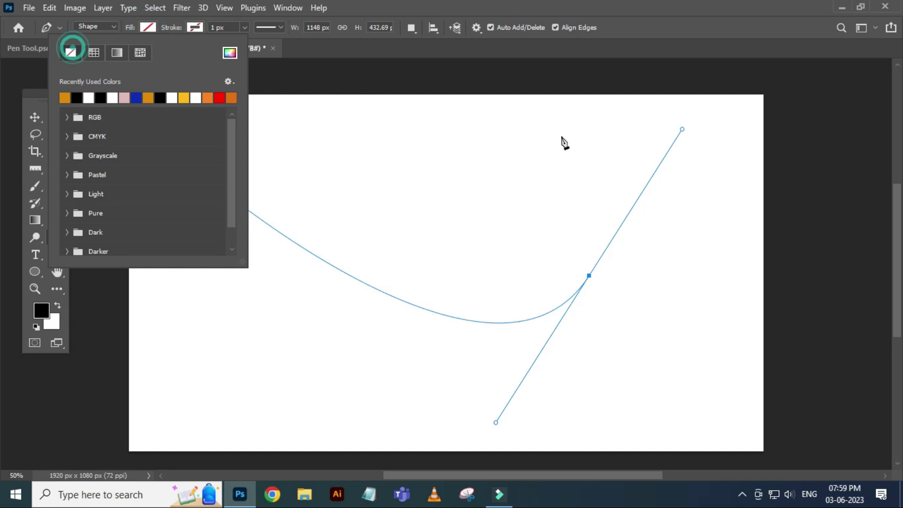
key(Escape)
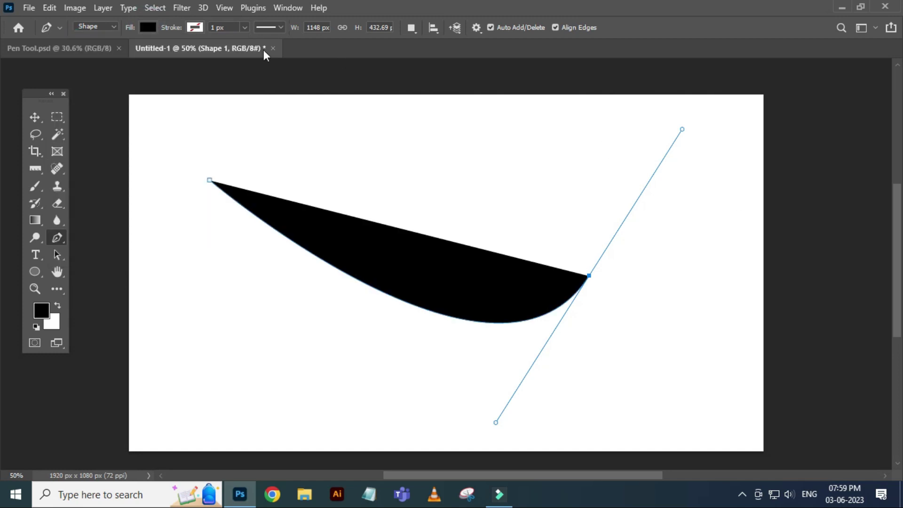
click(146, 29)
click(71, 53)
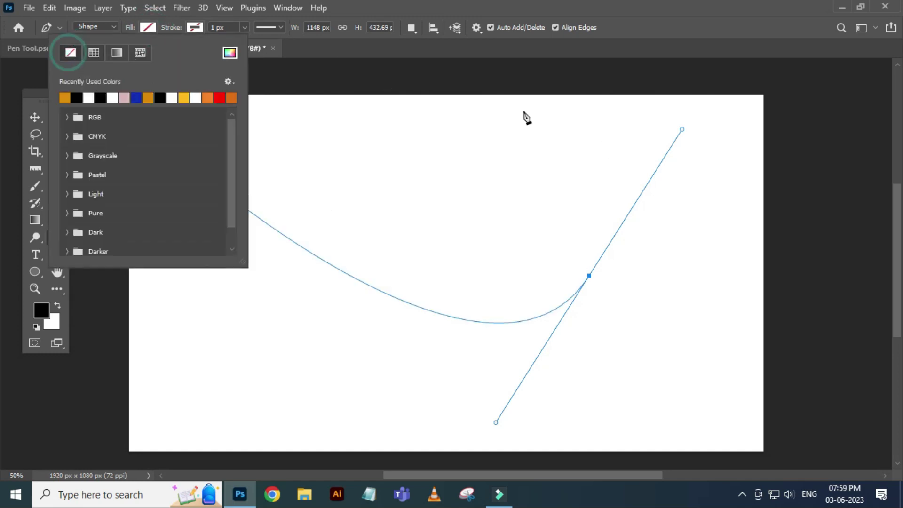
Step: Add smooth anchors along the top and close the curve at its start point
click(520, 143)
drag(419, 138, 380, 152)
drag(294, 151, 253, 147)
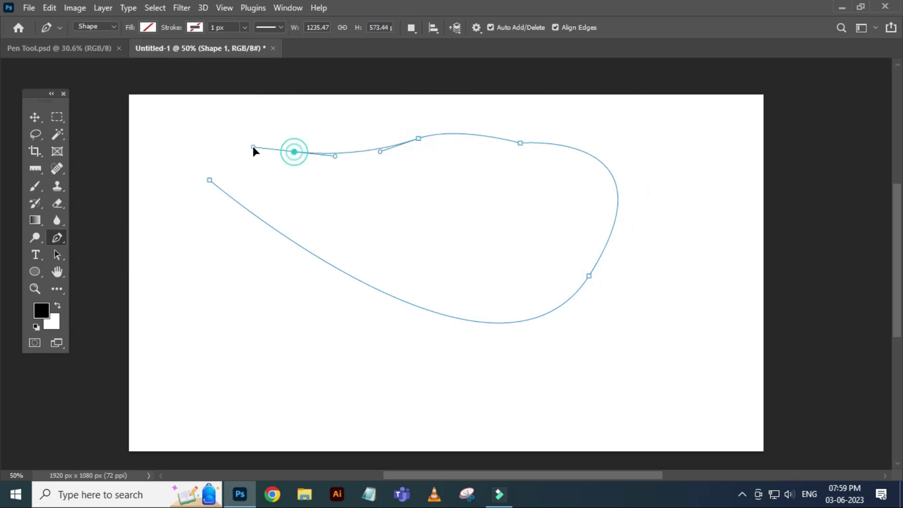
click(211, 159)
click(187, 168)
click(209, 180)
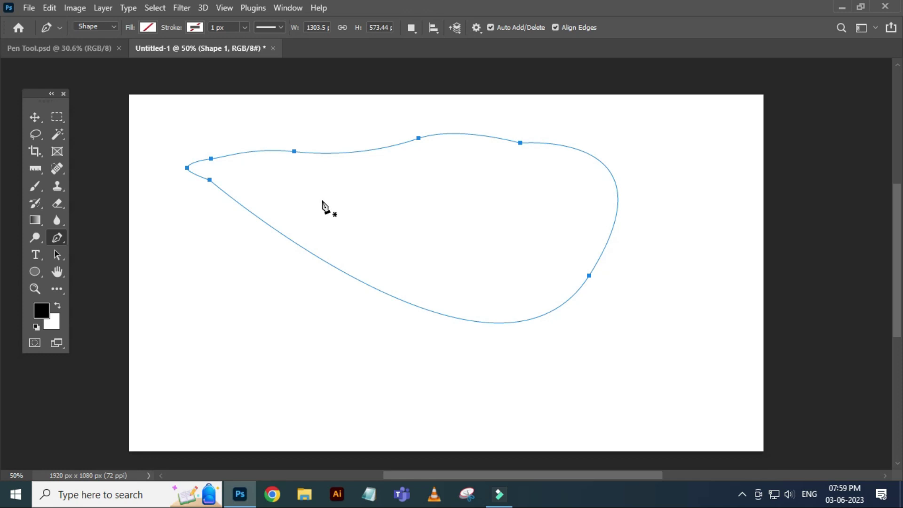
click(148, 27)
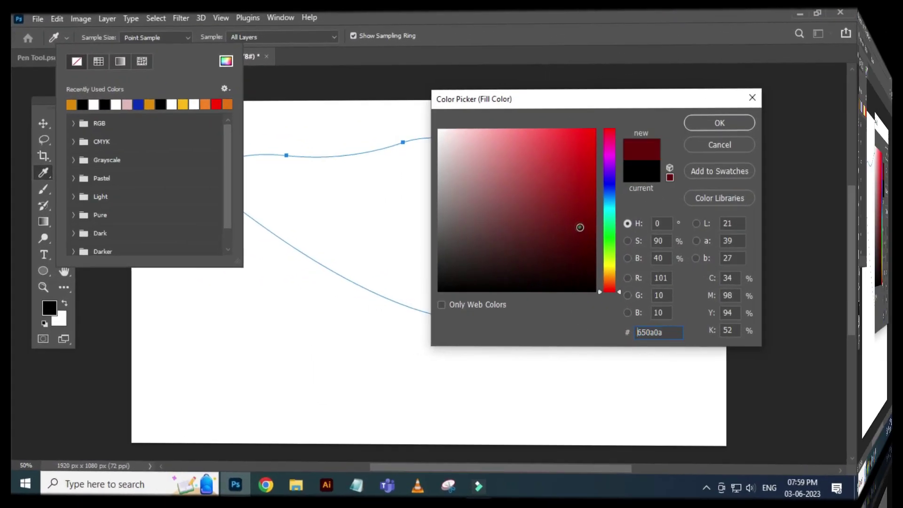
Step: Confirm the dark red fill and move the shape lower on the canvas
click(743, 119)
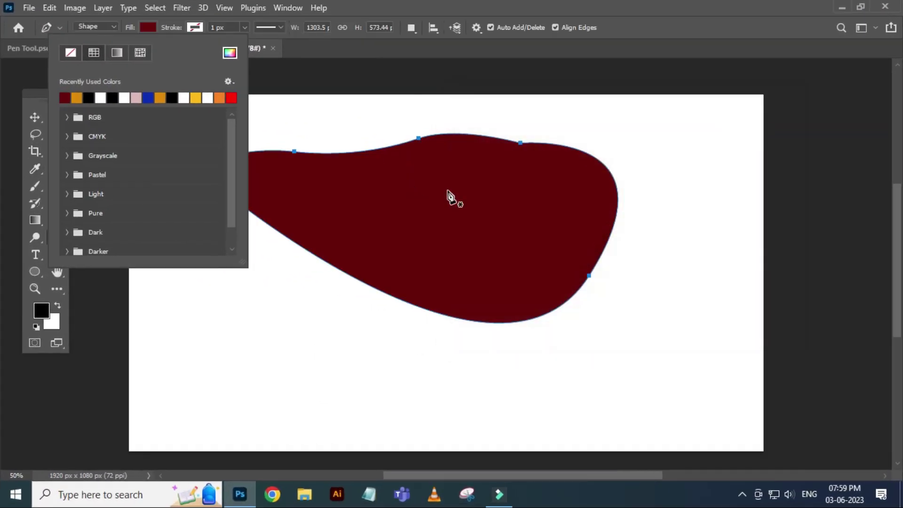
key(Escape)
click(35, 117)
mouse_move(421, 199)
mouse_down()
mouse_move(426, 254)
mouse_move(507, 287)
mouse_move(492, 296)
mouse_up()
Step: Nudge the red shape toward mid-canvas with Path Selection and Move, then deselect
click(58, 255)
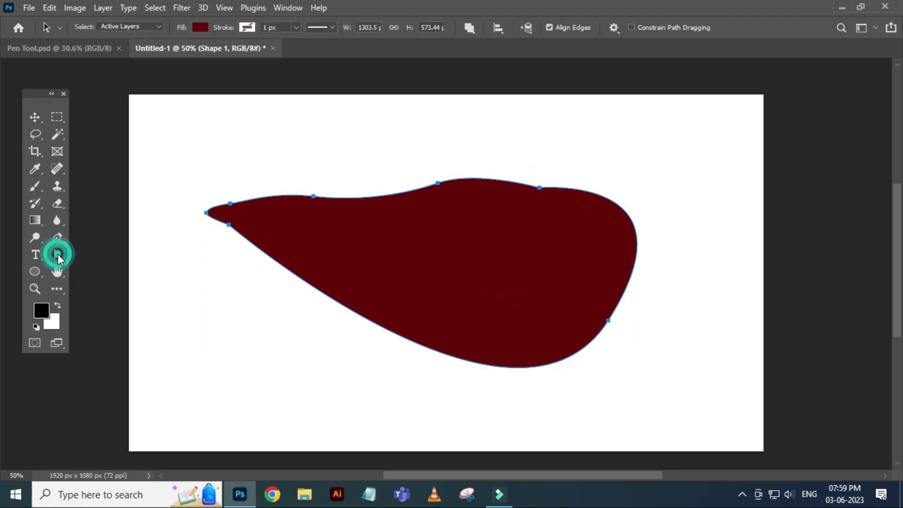
right_click(58, 254)
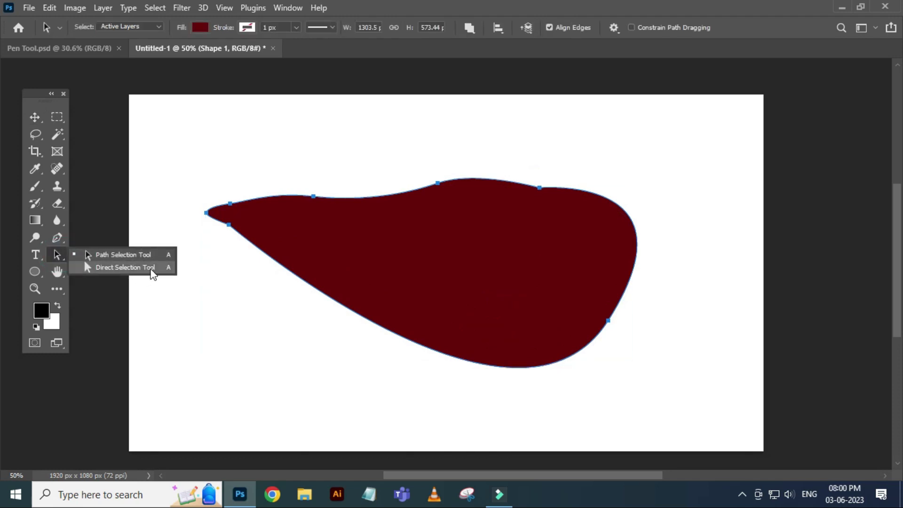
click(119, 256)
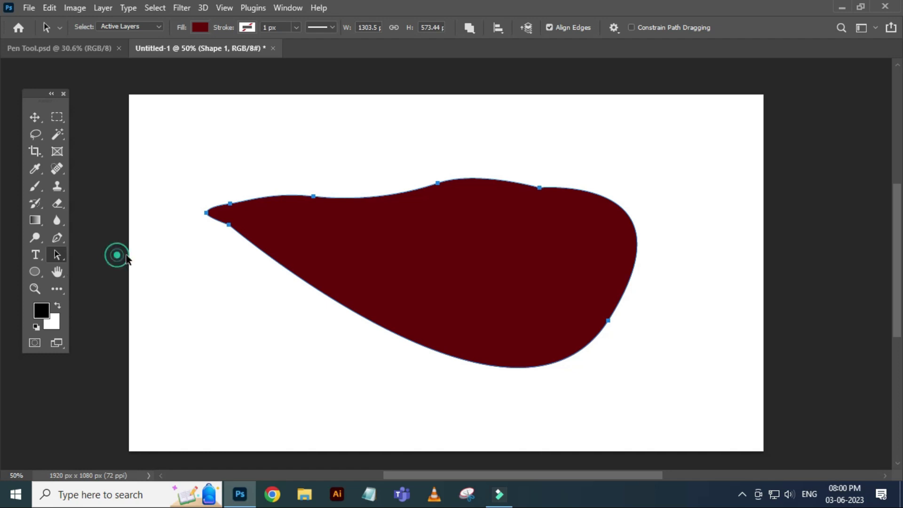
drag(490, 271, 539, 257)
drag(443, 266, 366, 271)
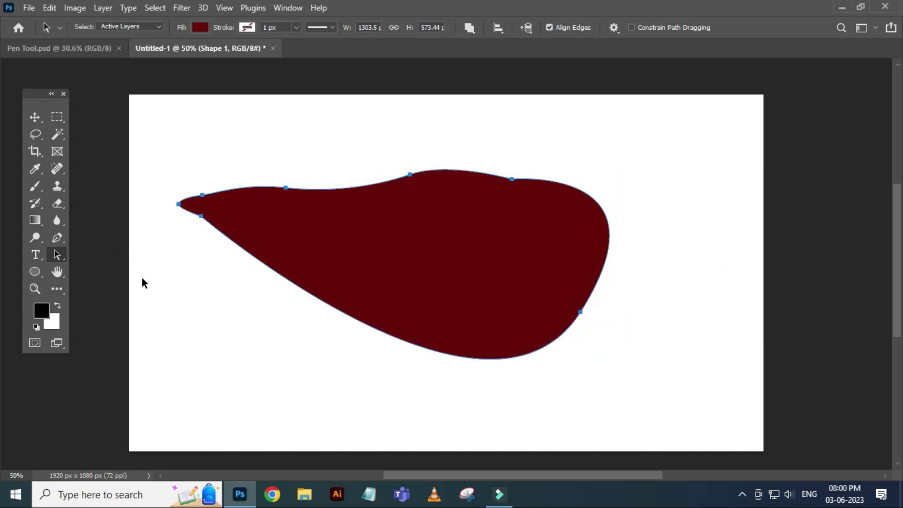
click(31, 118)
mouse_move(406, 231)
mouse_down()
mouse_move(510, 214)
mouse_move(458, 250)
mouse_up()
mouse_move(244, 244)
mouse_down()
mouse_move(420, 269)
mouse_move(470, 285)
mouse_up()
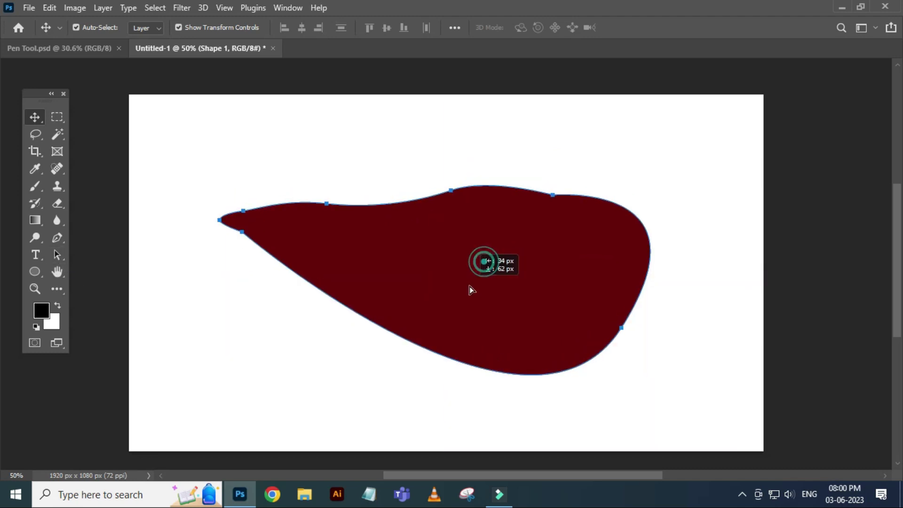
click(750, 289)
Step: Zoom in and delete the red shape from the canvas
key(ctrl+plus)
click(459, 365)
key(Delete)
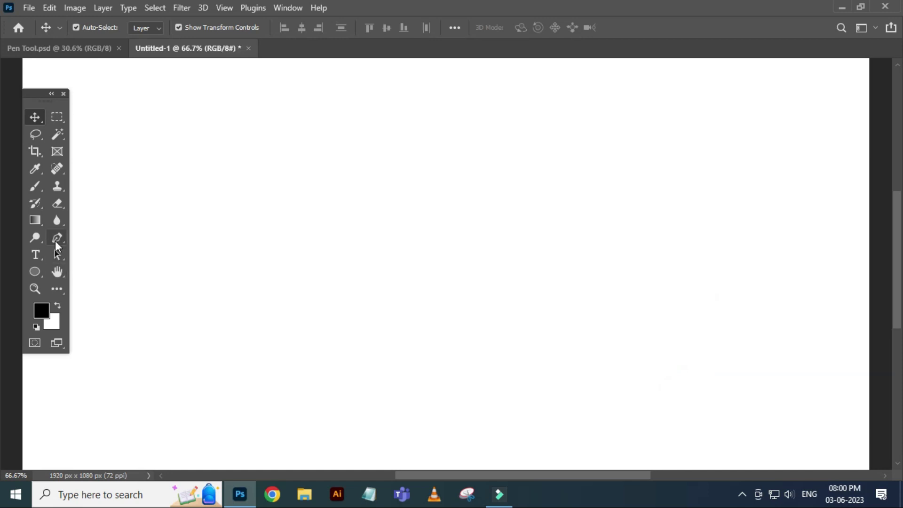
click(56, 238)
Step: Draw a closed nine-anchor black polygon with a curved lower-left corner
click(160, 140)
click(298, 152)
click(431, 171)
click(520, 185)
click(582, 271)
click(576, 347)
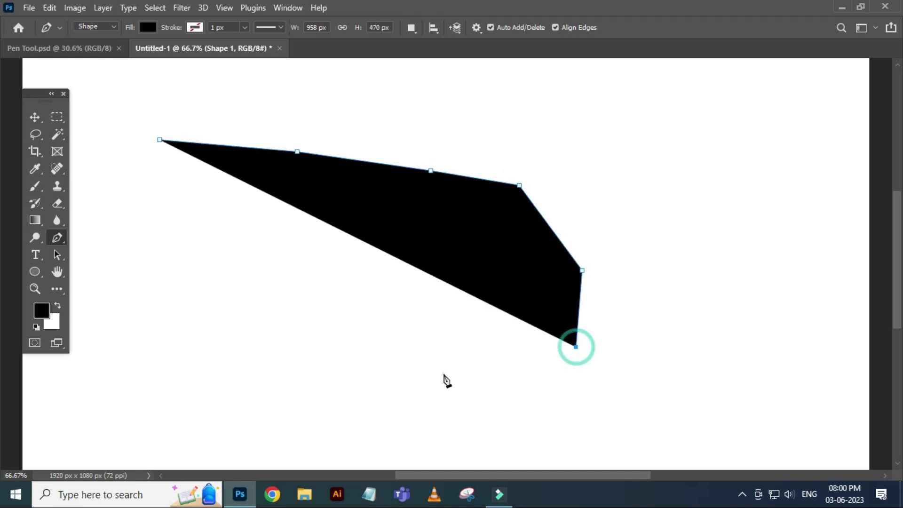
click(443, 374)
click(290, 375)
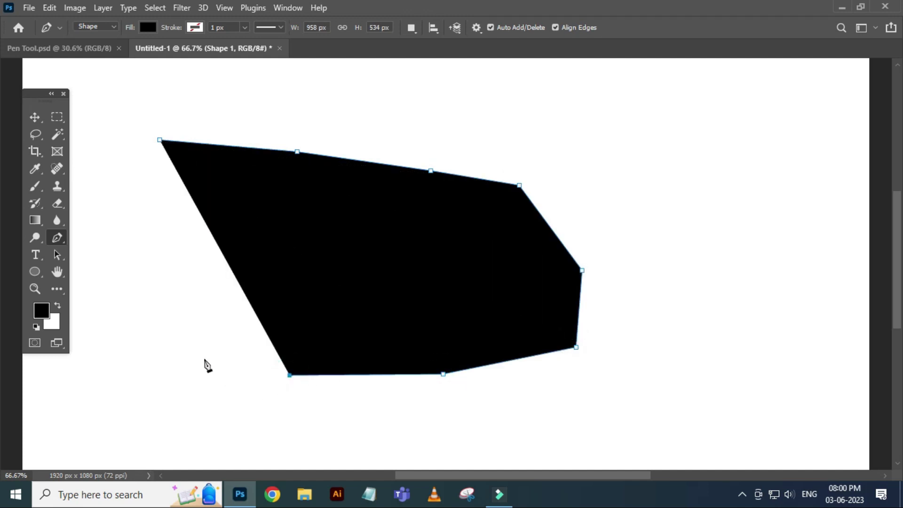
drag(138, 317, 142, 200)
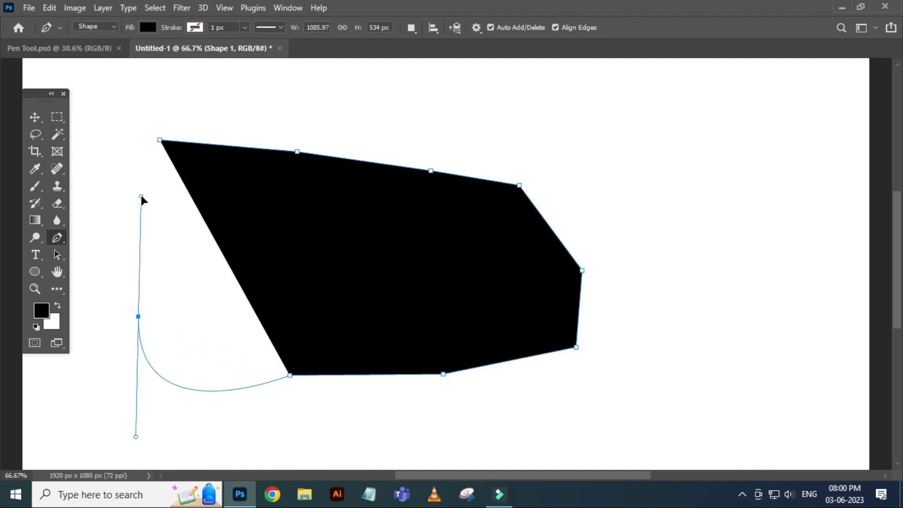
click(159, 140)
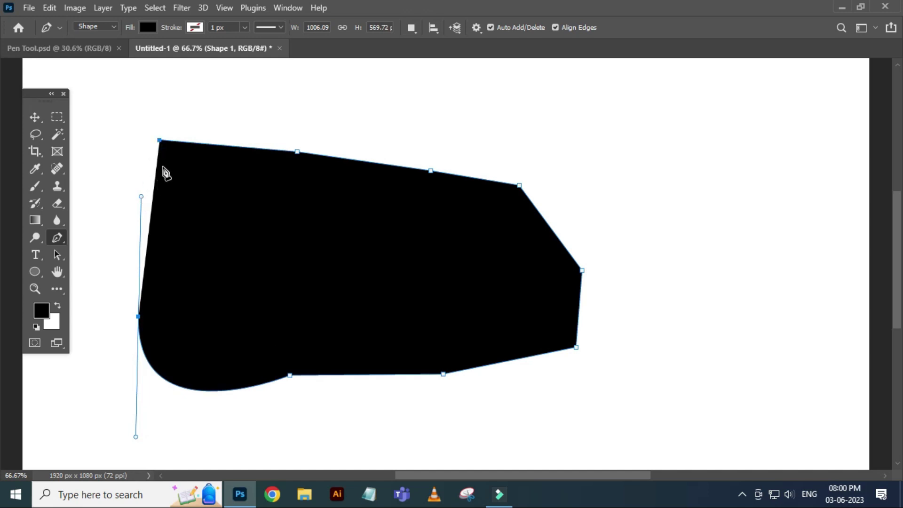
click(159, 141)
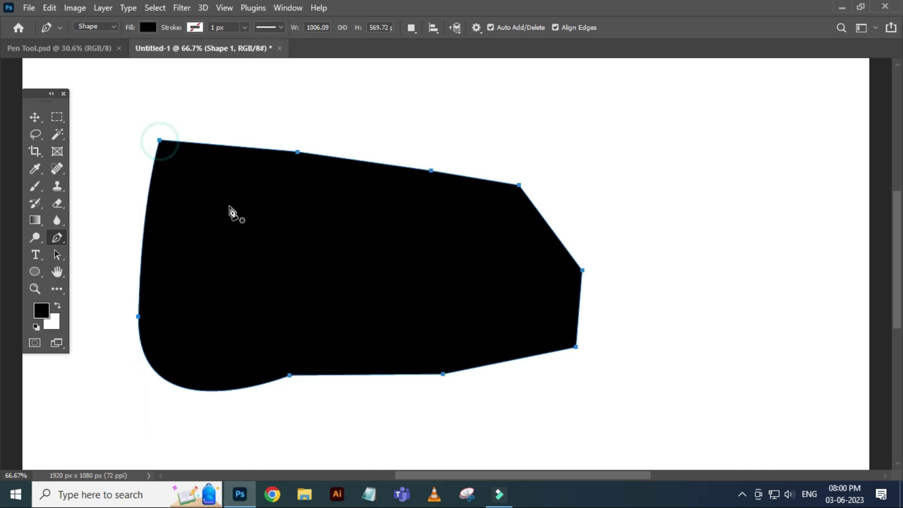
Step: Move the black polygon slightly right toward the middle of the canvas
click(35, 116)
drag(262, 227, 379, 227)
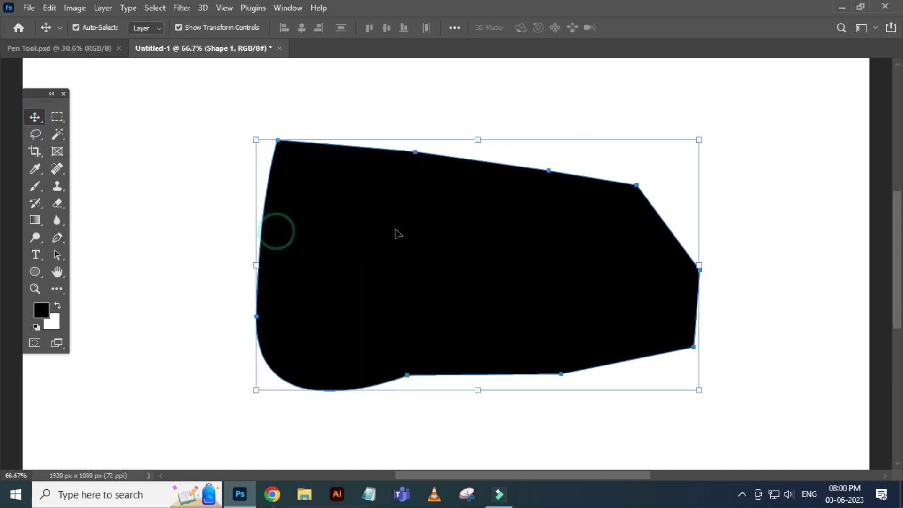
drag(491, 248, 434, 241)
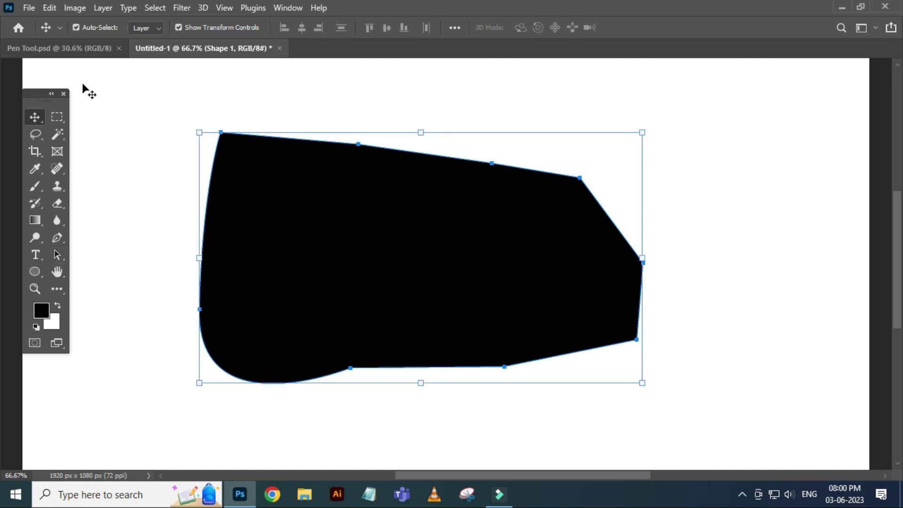
Step: Change the polygon's fill to a medium green using the Color Picker
click(57, 238)
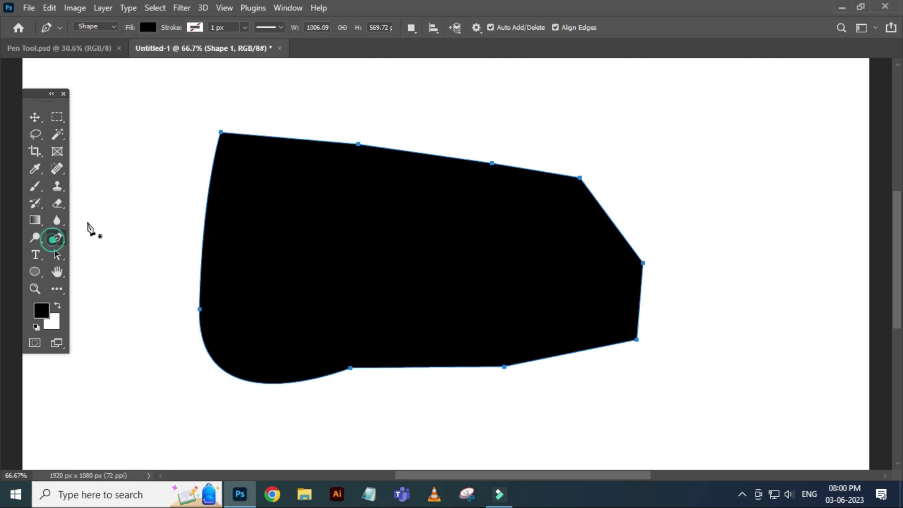
click(148, 27)
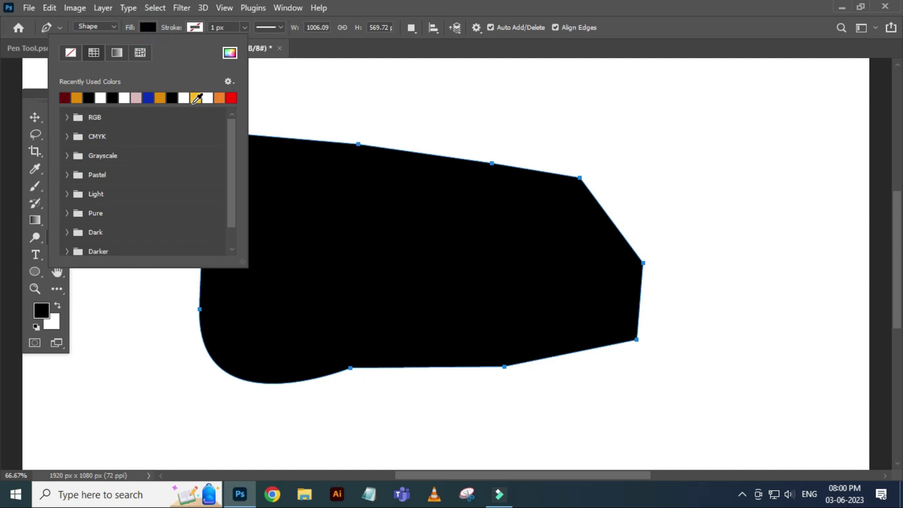
click(196, 97)
click(230, 52)
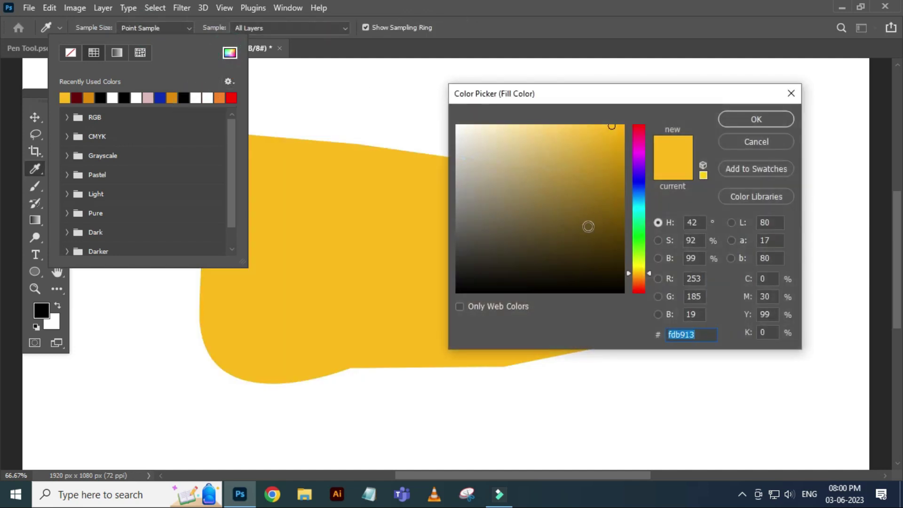
drag(649, 283, 640, 244)
drag(585, 216, 605, 182)
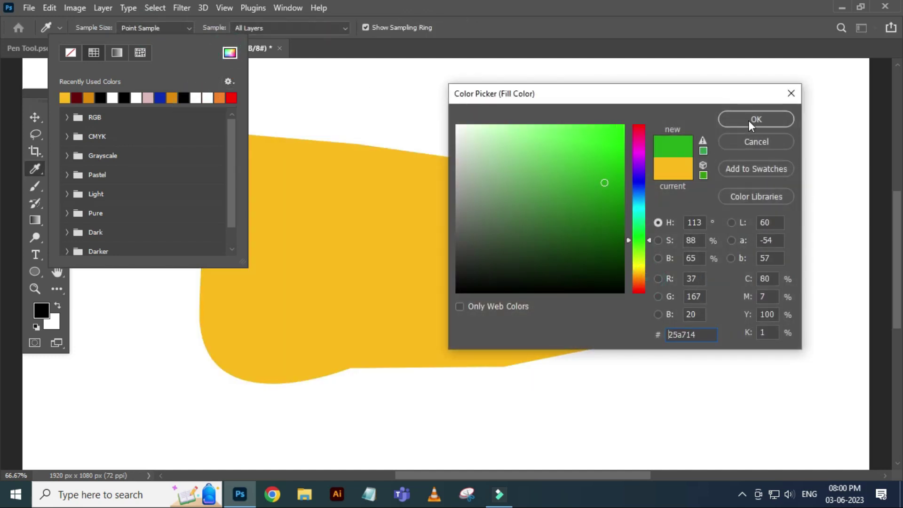
click(752, 120)
click(296, 242)
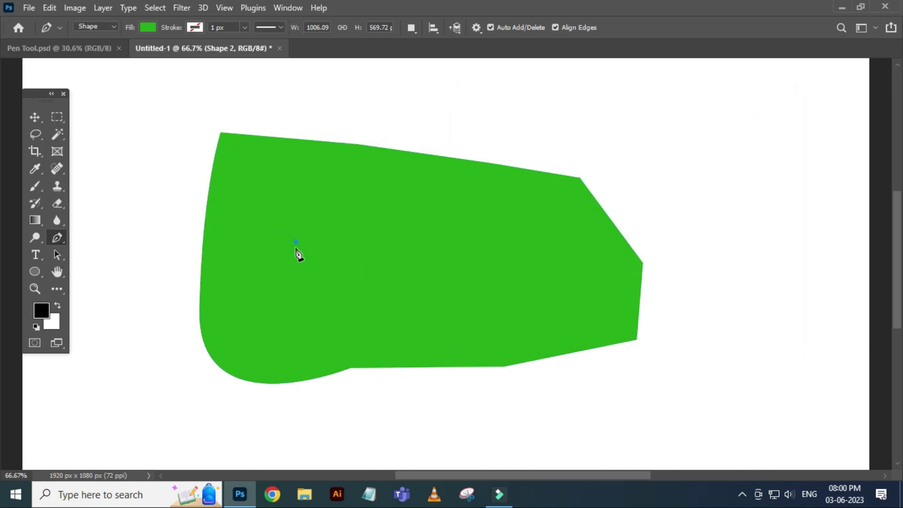
Step: Undo a stray path created by an accidental canvas click
click(253, 318)
key(ctrl+z)
click(58, 238)
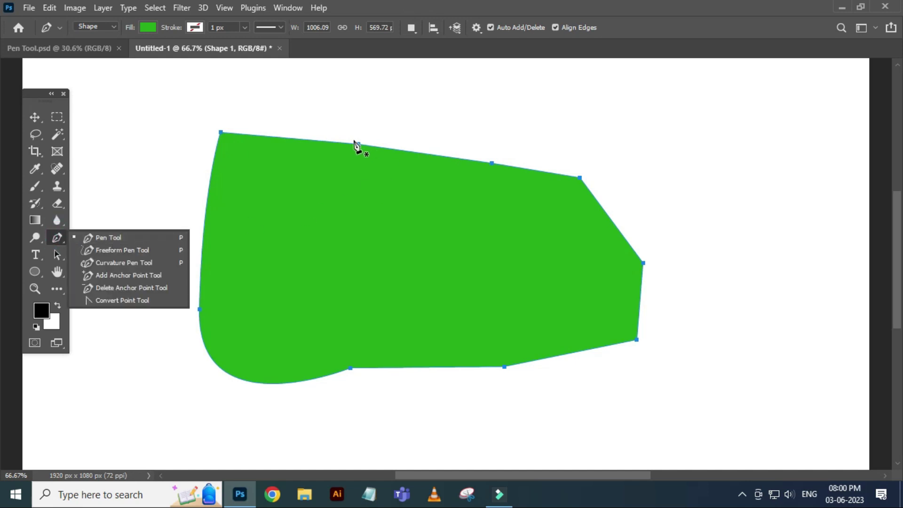
Step: Add six anchors: one on the lower-left curve, one left, two top, two bottom
click(103, 236)
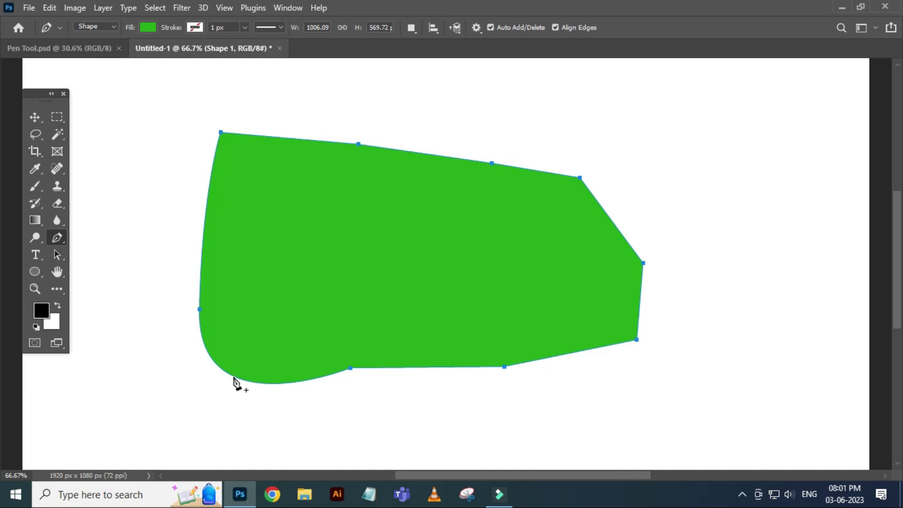
click(234, 377)
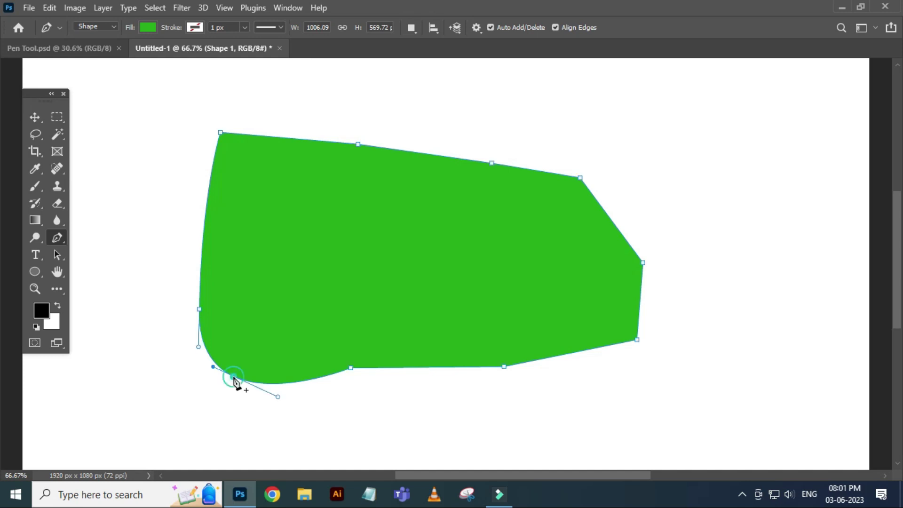
click(207, 201)
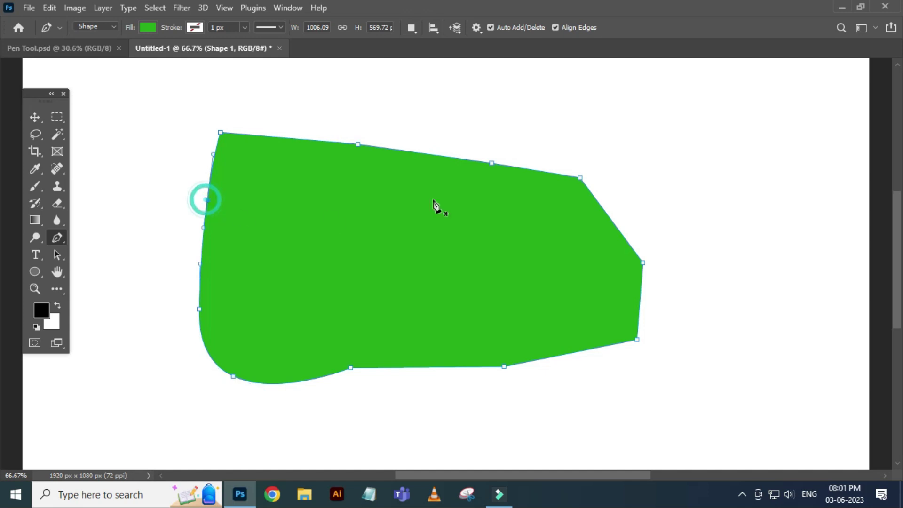
click(437, 156)
click(284, 137)
click(415, 368)
click(575, 352)
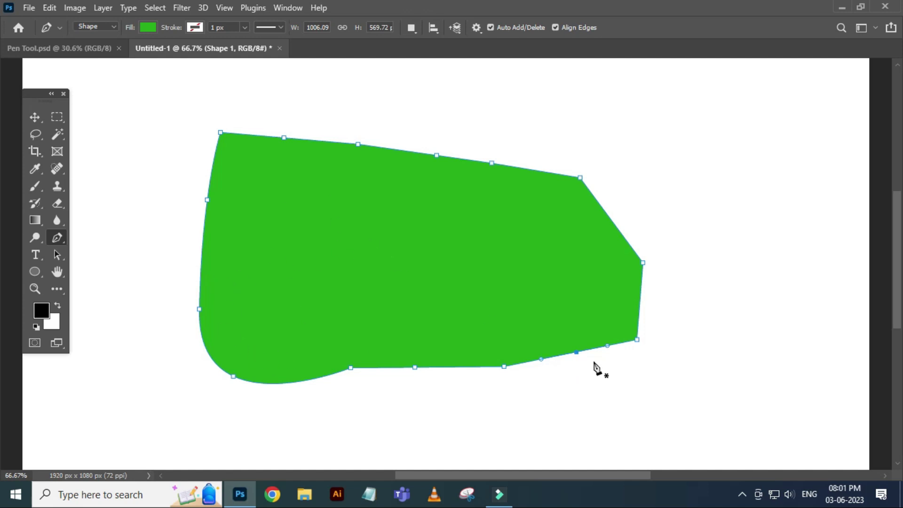
Step: Reshape the bottom edge into scalloped curves with an arch-shaped notch
drag(578, 353, 585, 396)
mouse_move(415, 368)
mouse_down()
mouse_move(415, 425)
mouse_move(404, 342)
mouse_move(450, 278)
mouse_up()
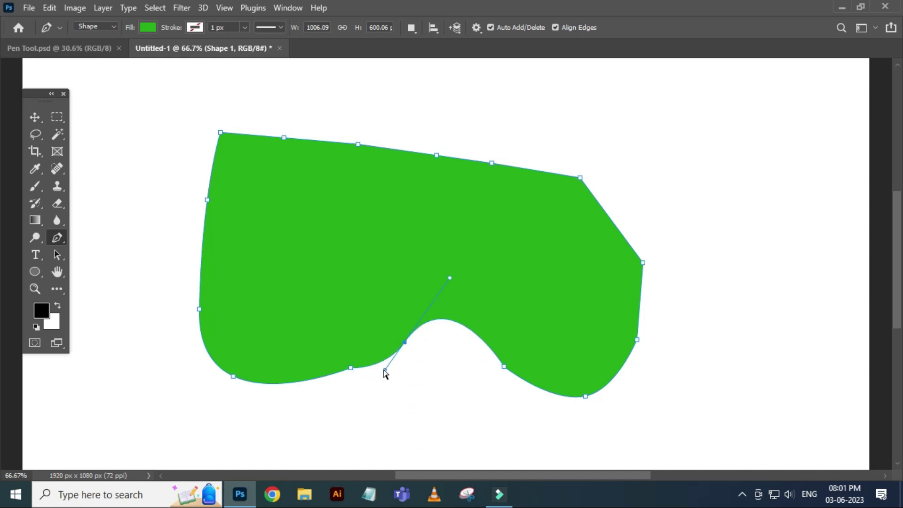
drag(385, 371, 351, 394)
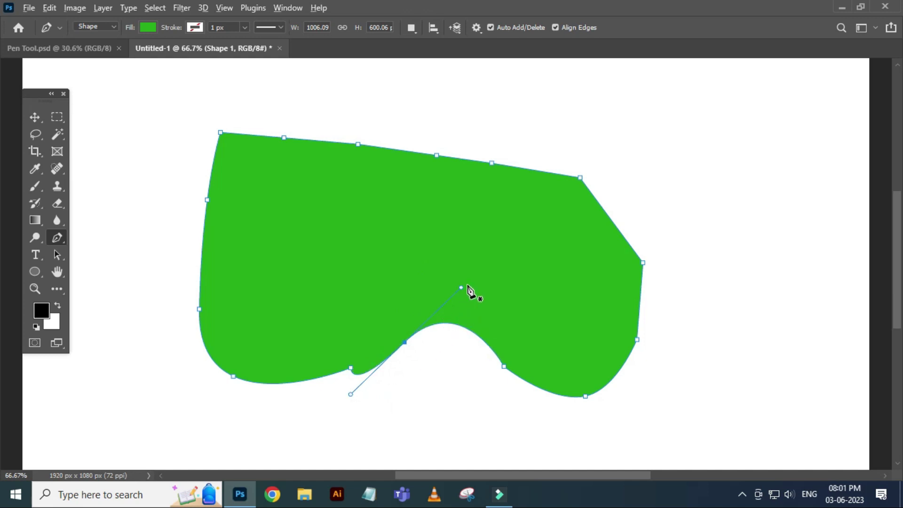
drag(351, 394, 394, 335)
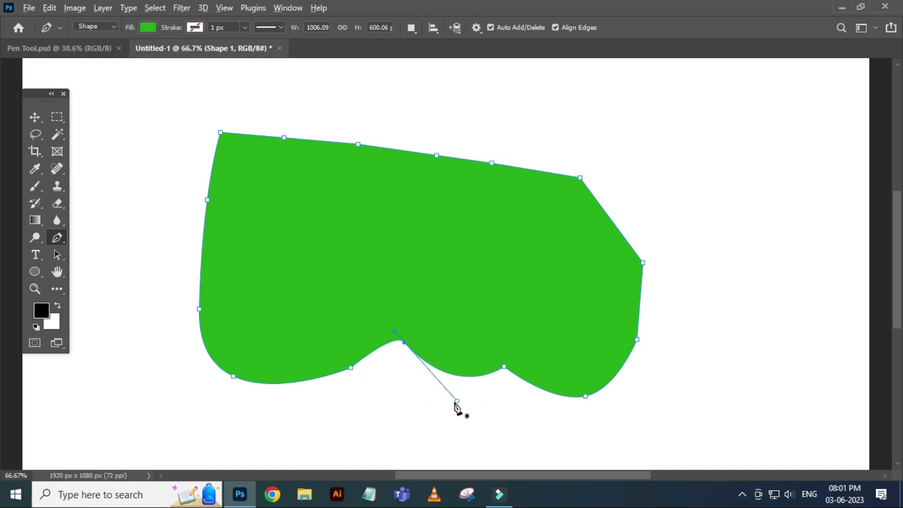
drag(457, 401, 410, 448)
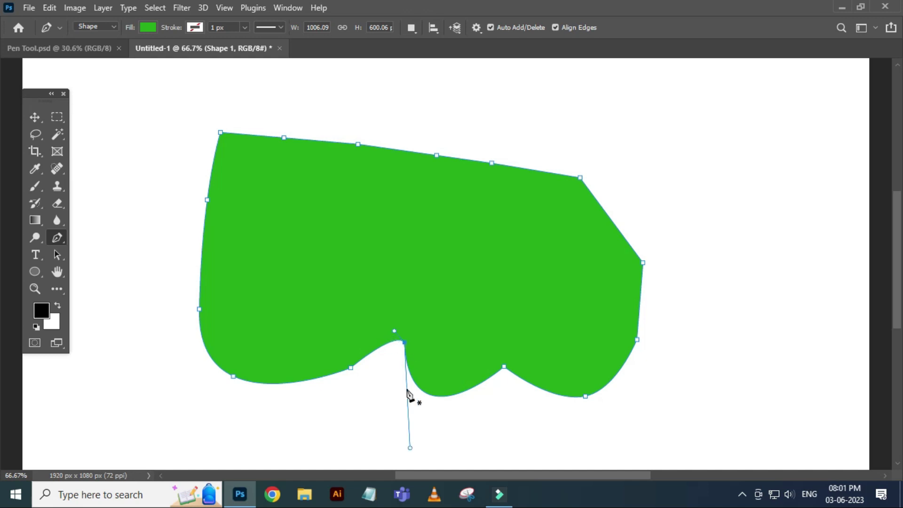
drag(394, 332, 375, 265)
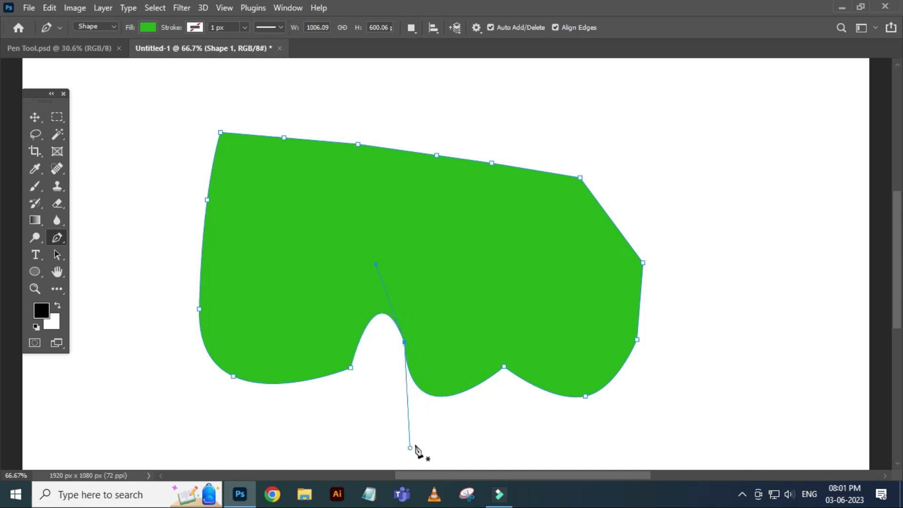
mouse_move(410, 449)
mouse_down()
mouse_move(476, 437)
mouse_move(440, 440)
mouse_up()
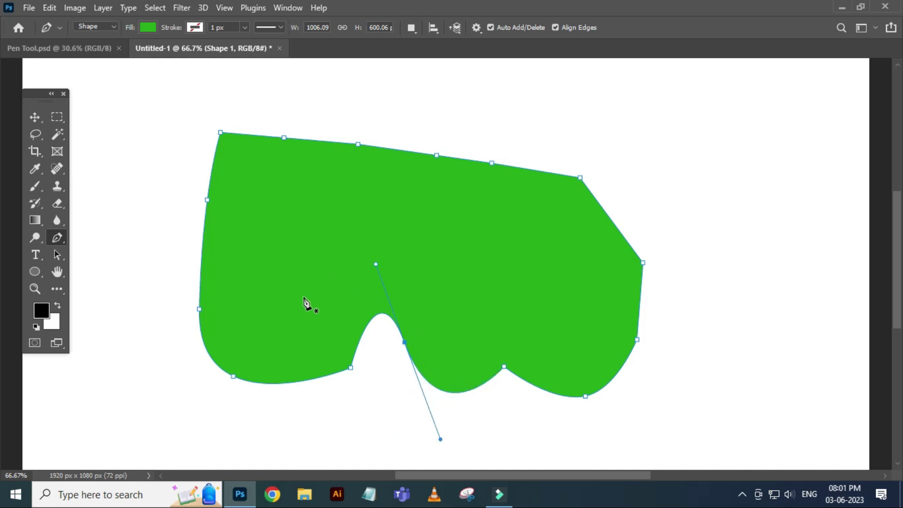
Step: Pull out a jutting lower-left lobe and lower the top-right corner
mouse_move(236, 379)
mouse_down()
mouse_move(222, 390)
mouse_move(232, 406)
mouse_move(308, 349)
mouse_move(195, 409)
mouse_move(195, 395)
mouse_move(175, 427)
mouse_move(148, 343)
mouse_move(156, 417)
mouse_move(108, 343)
mouse_move(124, 383)
mouse_up()
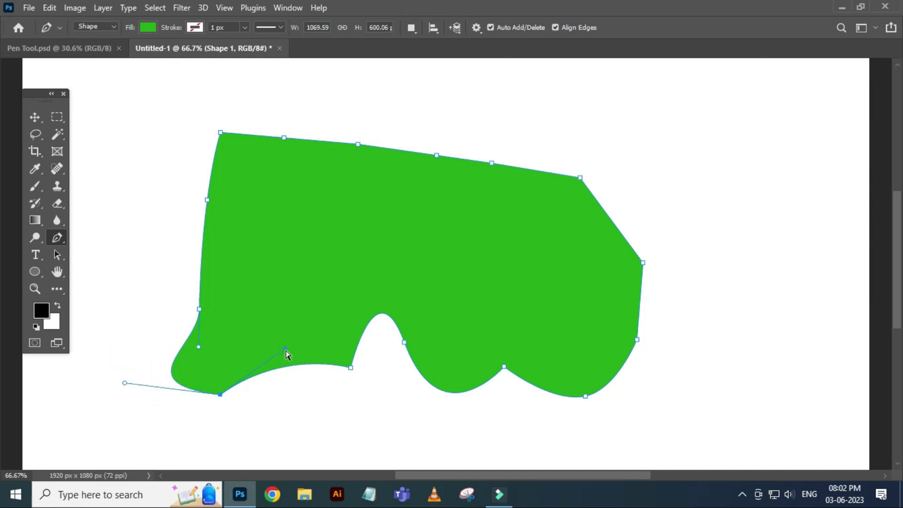
mouse_move(286, 349)
mouse_down()
mouse_move(300, 439)
mouse_move(286, 365)
mouse_up()
mouse_move(581, 179)
mouse_down()
mouse_move(603, 141)
mouse_move(605, 195)
mouse_up()
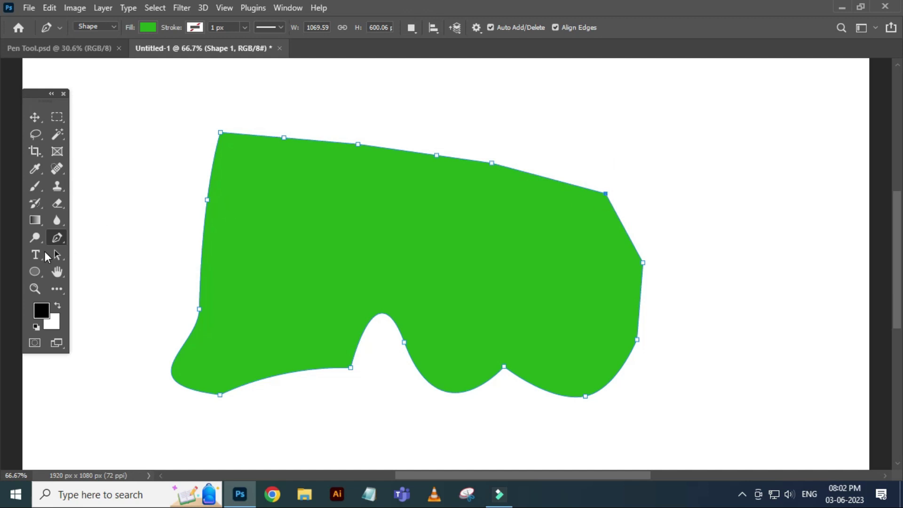
Step: Curve the top-left corner inward and bend the top-left bump
right_click(58, 239)
click(111, 237)
drag(221, 133, 238, 151)
drag(251, 207, 250, 208)
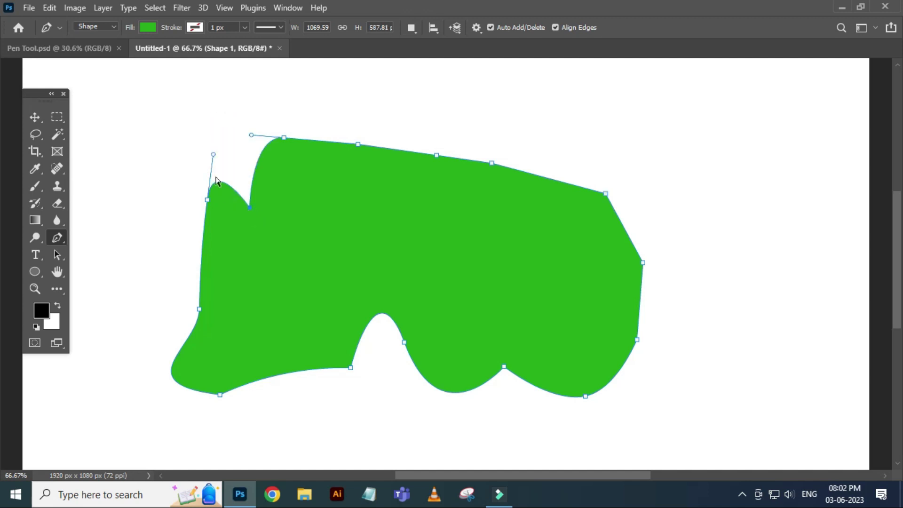
drag(213, 156, 168, 151)
drag(169, 151, 174, 135)
Step: Raise a pointed peak on the top edge and add an anchor on the upper-right edge
click(284, 138)
drag(358, 144, 363, 117)
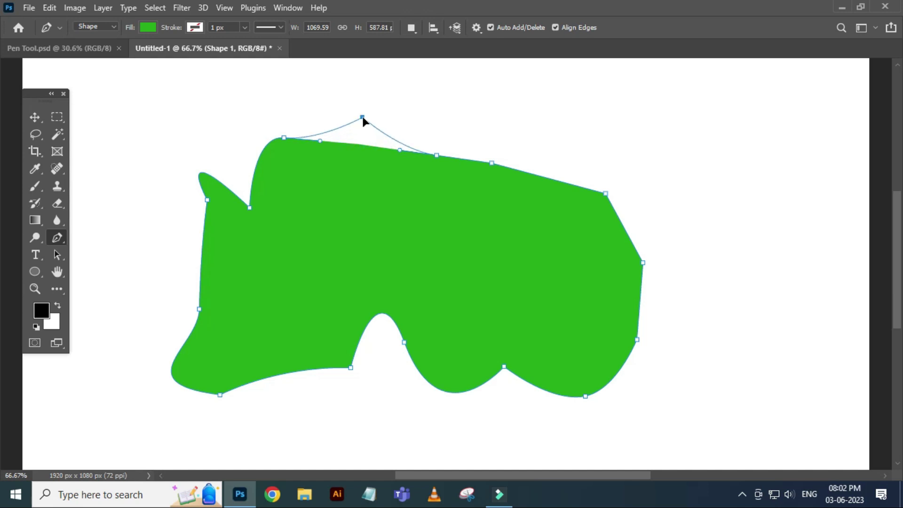
mouse_move(320, 141)
mouse_down()
mouse_move(331, 185)
mouse_move(327, 130)
mouse_up()
mouse_move(326, 187)
mouse_down()
mouse_move(331, 140)
mouse_move(329, 189)
mouse_move(322, 109)
mouse_move(330, 240)
mouse_move(335, 211)
mouse_up()
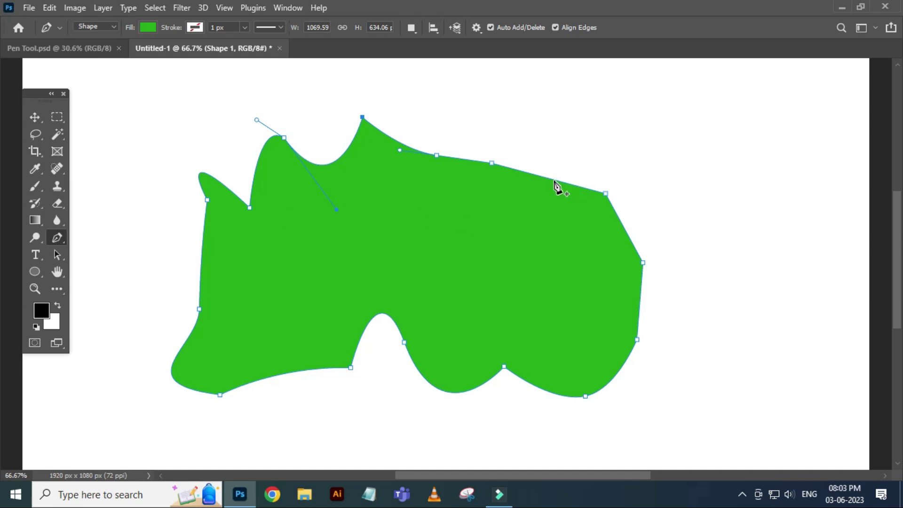
click(544, 177)
Step: Remove the top peak, an upper-right anchor and two bottom-bump anchors with Delete Anchor Point
right_click(64, 239)
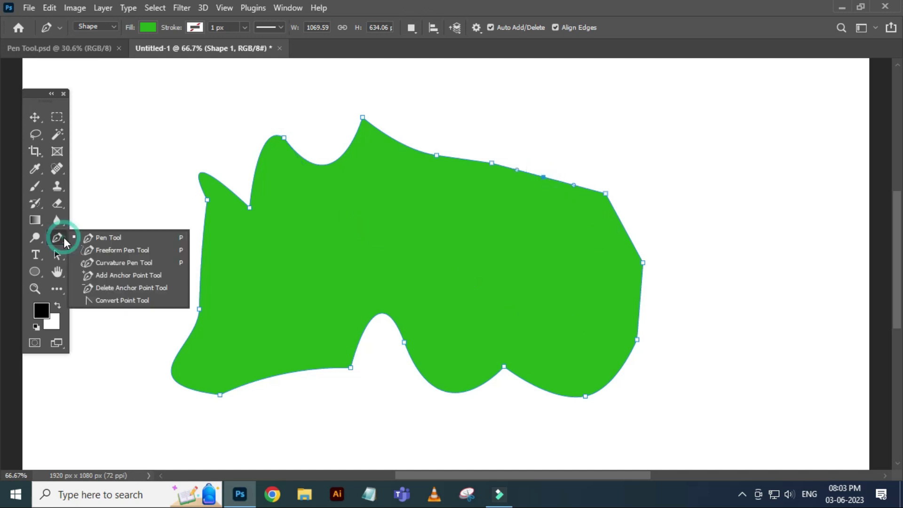
click(124, 289)
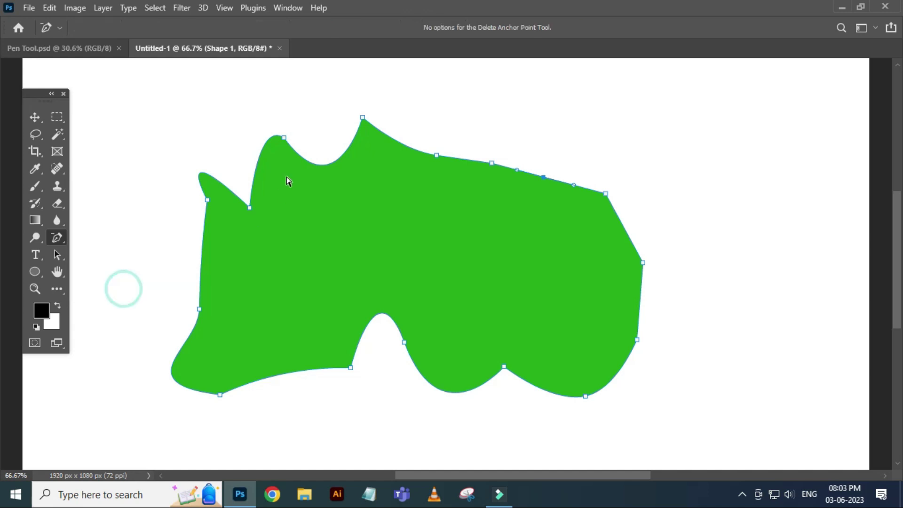
click(364, 118)
click(492, 163)
click(404, 342)
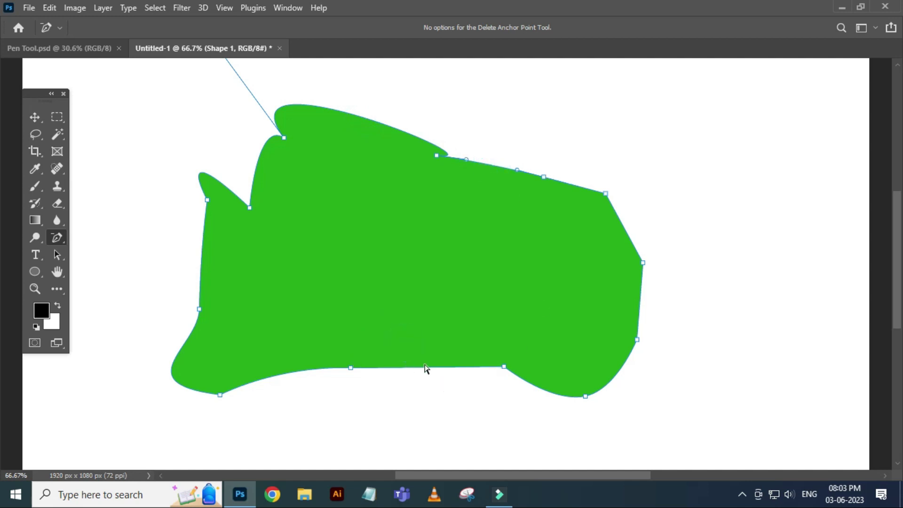
click(351, 369)
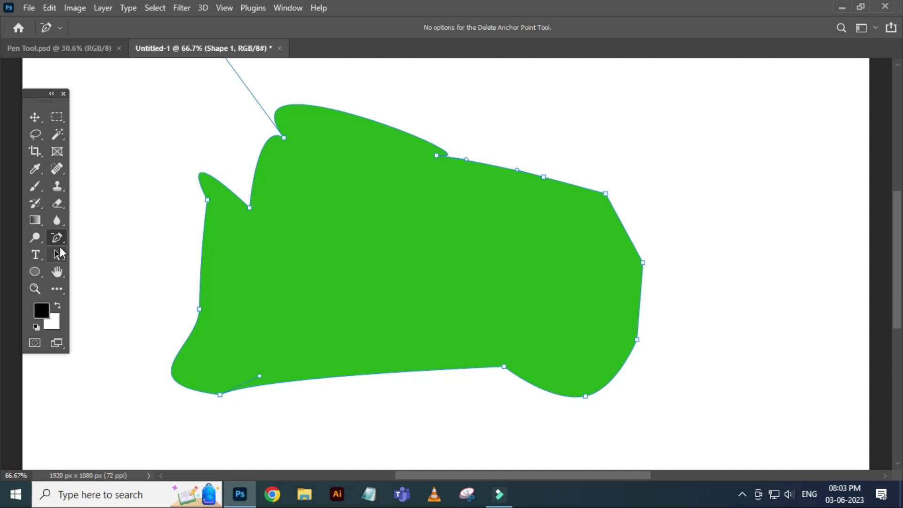
click(57, 255)
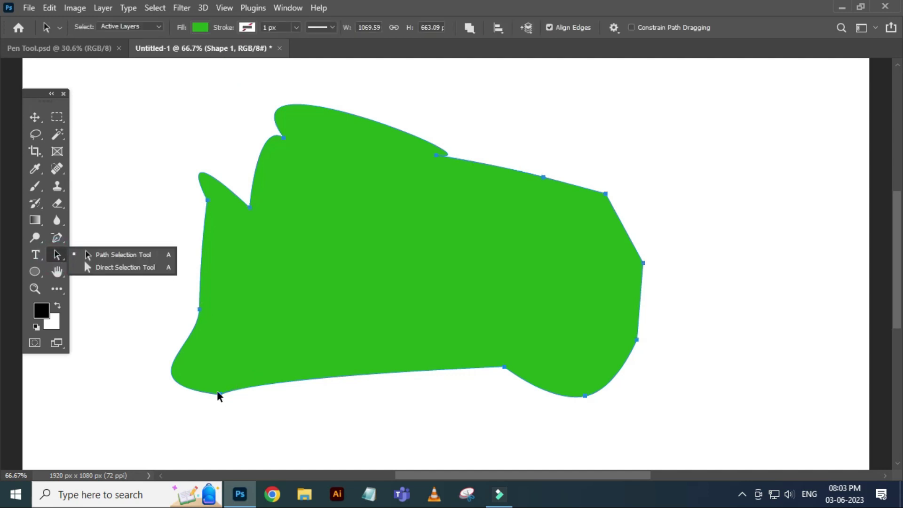
Step: Drag the green shape's bottom-left anchor down-left and stretch its right anchor into a raised sharp point
click(123, 267)
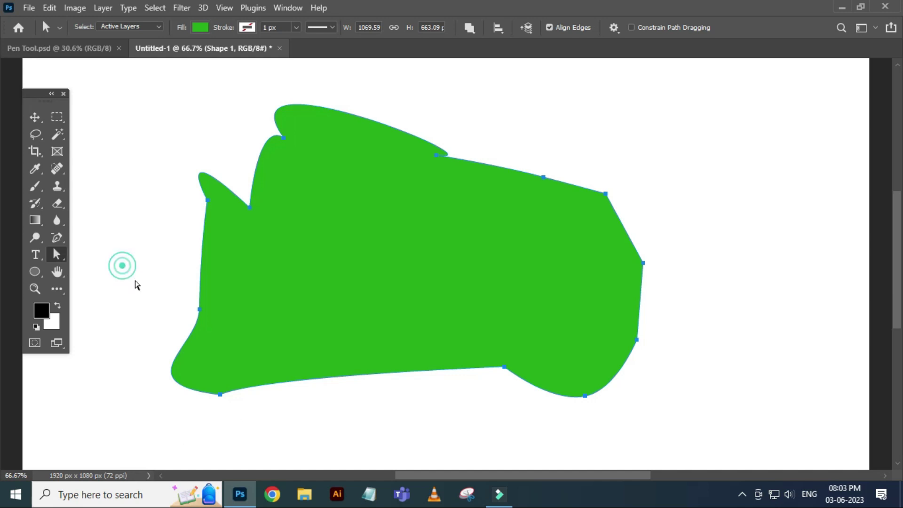
mouse_move(220, 395)
mouse_down()
mouse_move(126, 428)
mouse_move(188, 435)
mouse_up()
drag(644, 263, 779, 237)
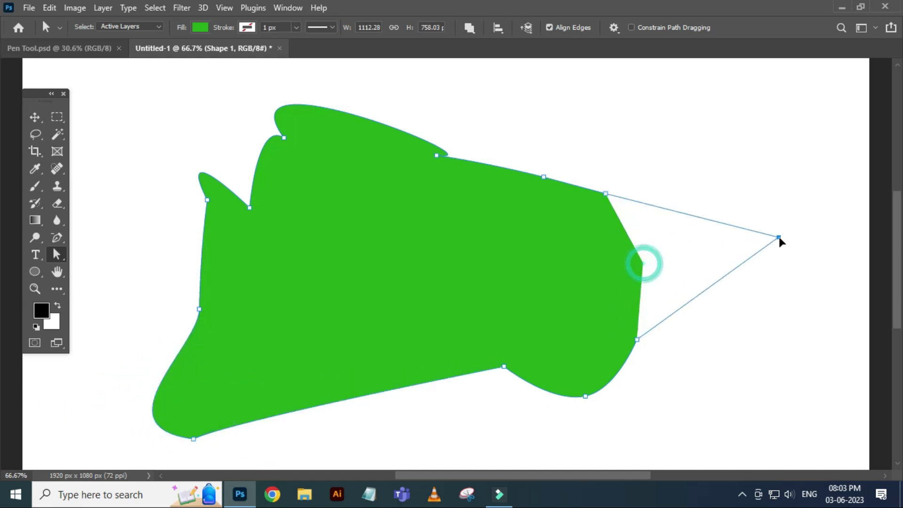
right_click(56, 257)
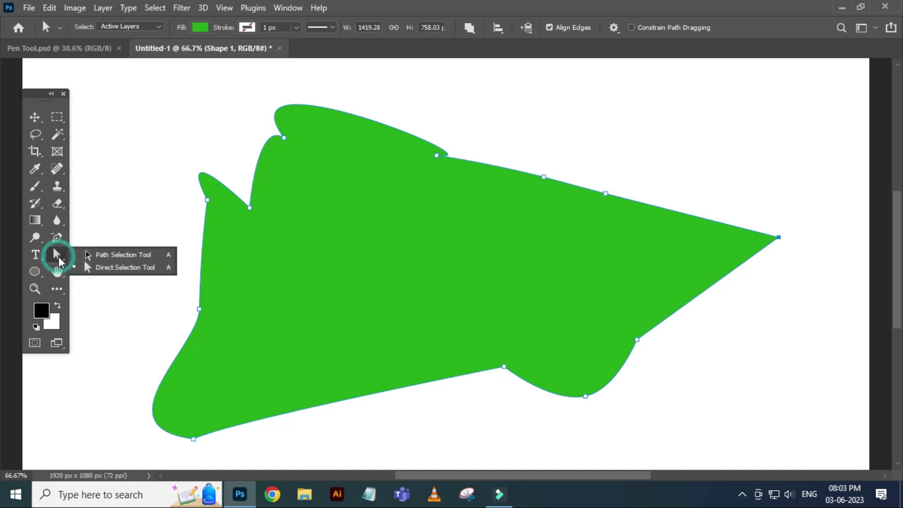
click(108, 266)
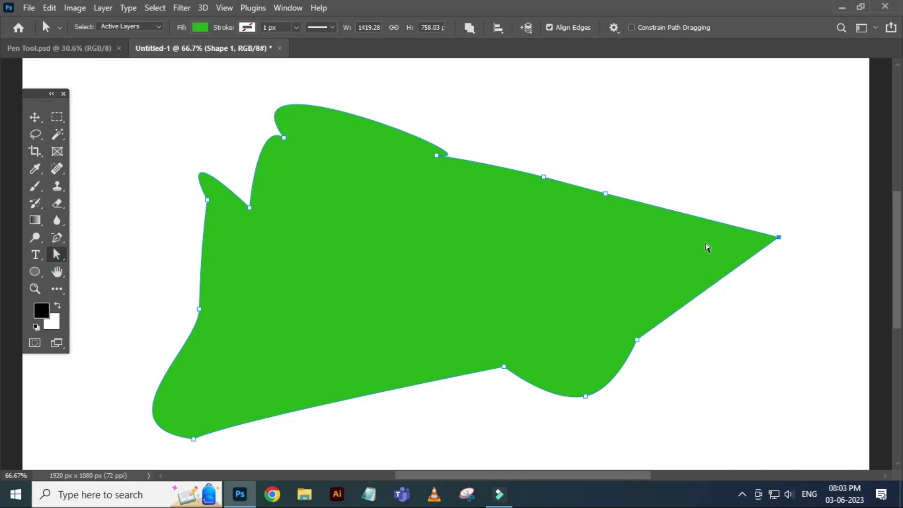
mouse_move(779, 237)
mouse_down()
mouse_move(766, 179)
mouse_move(768, 205)
mouse_up()
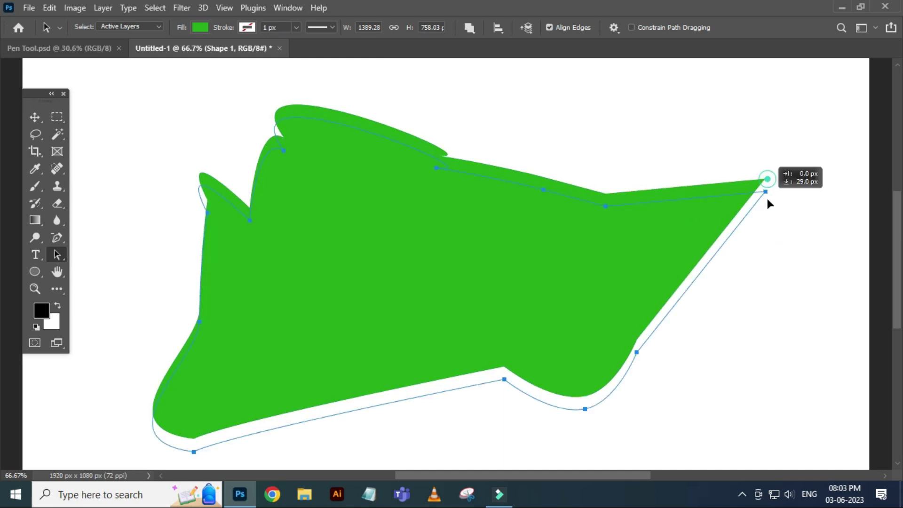
Step: Switch from the path selection tools back to the Pen Tool
click(52, 254)
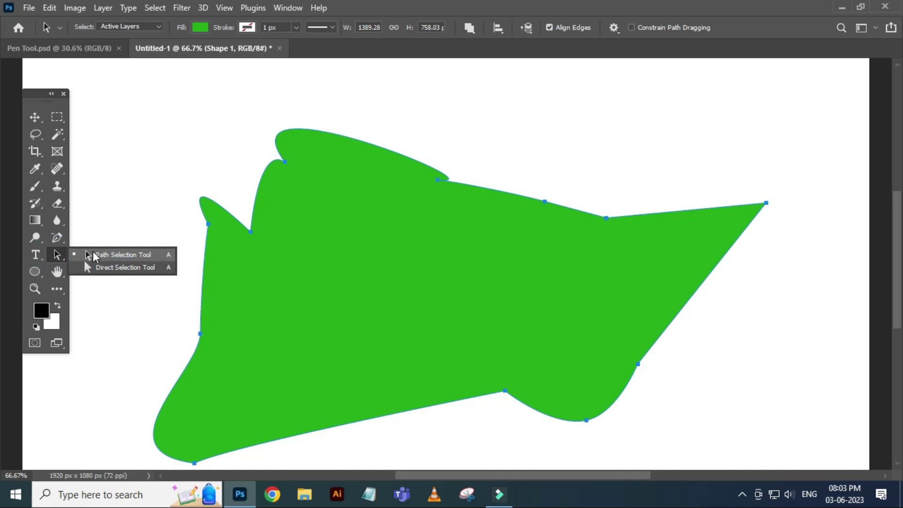
click(94, 256)
click(57, 238)
click(100, 238)
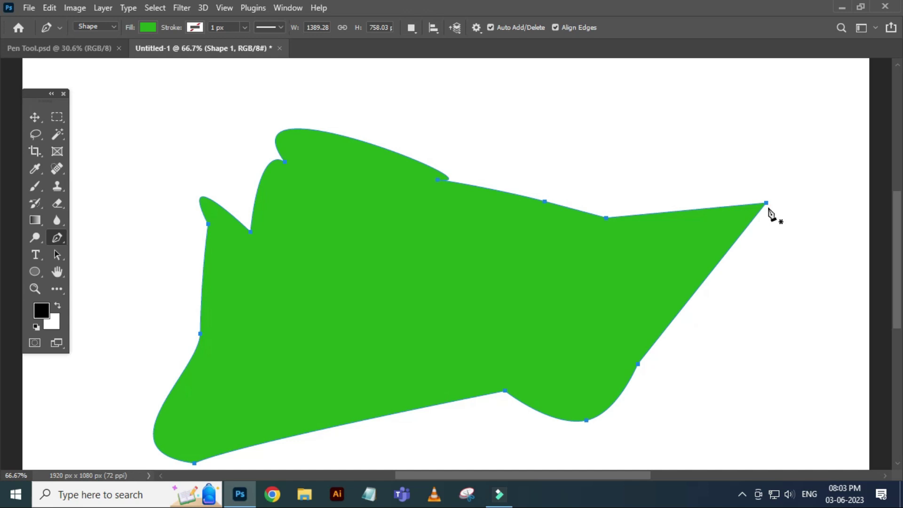
Step: With the Convert Point Tool, round the right tip and pull curve handles from the bottom-left corner
right_click(57, 238)
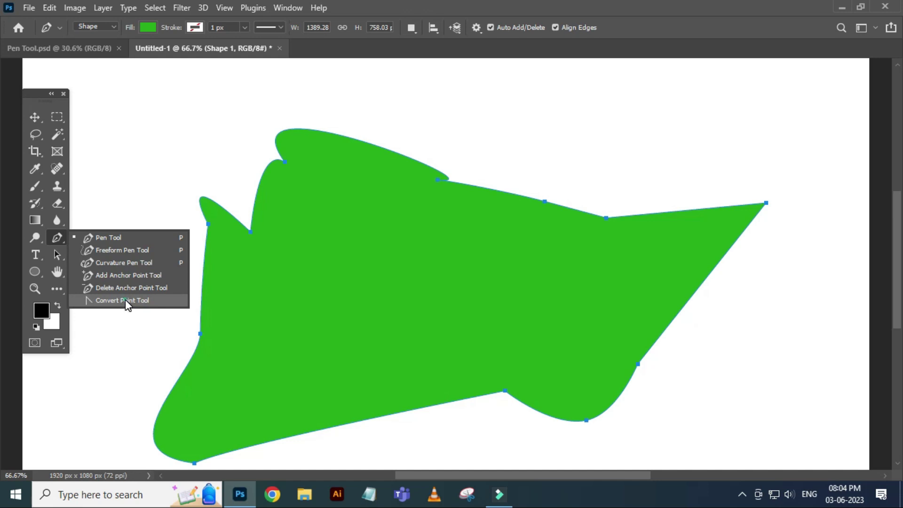
click(125, 300)
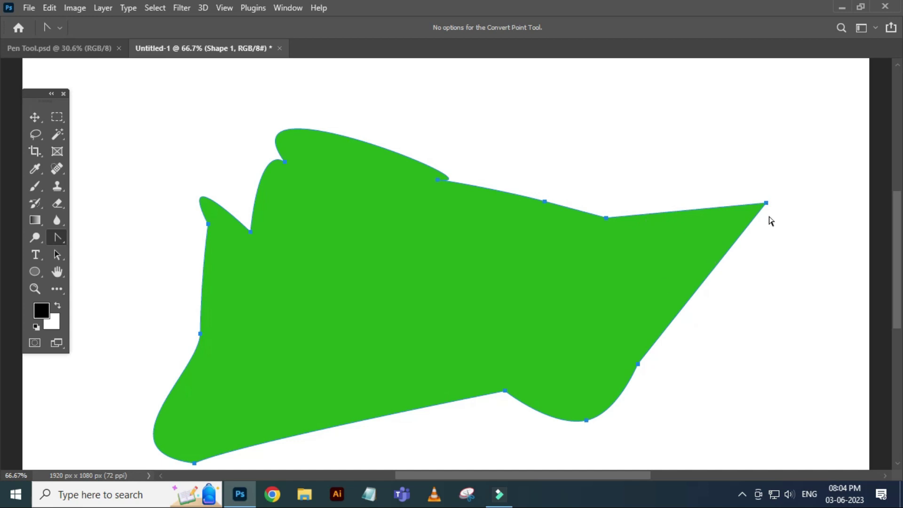
mouse_move(767, 203)
mouse_down()
mouse_move(789, 215)
mouse_move(781, 328)
mouse_up()
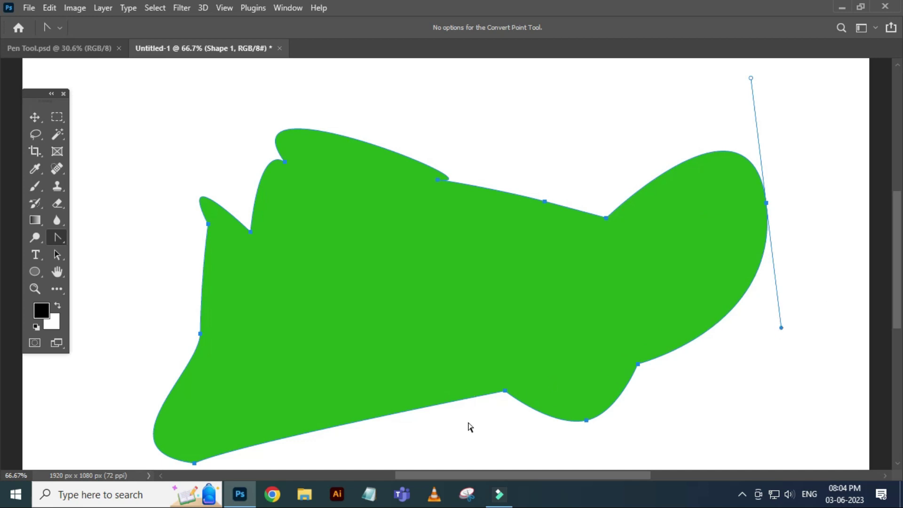
scroll(393, 429, down, 5)
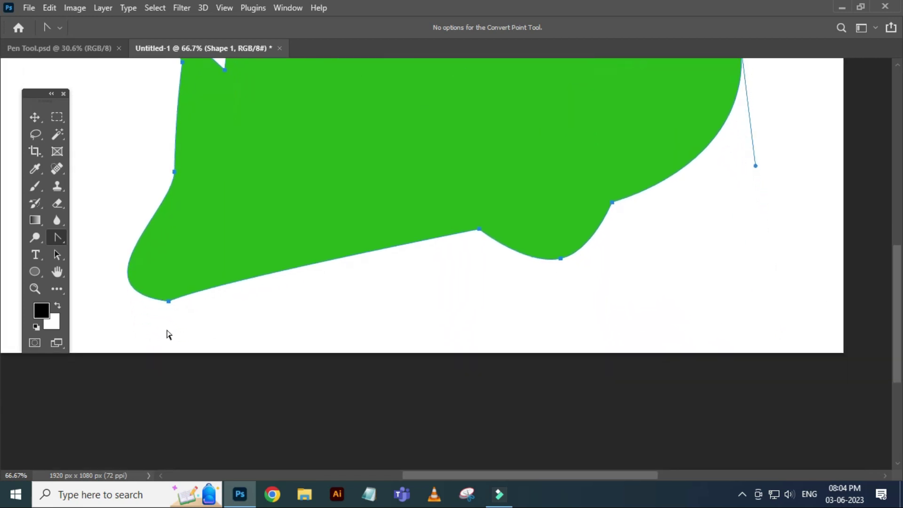
drag(170, 302, 97, 261)
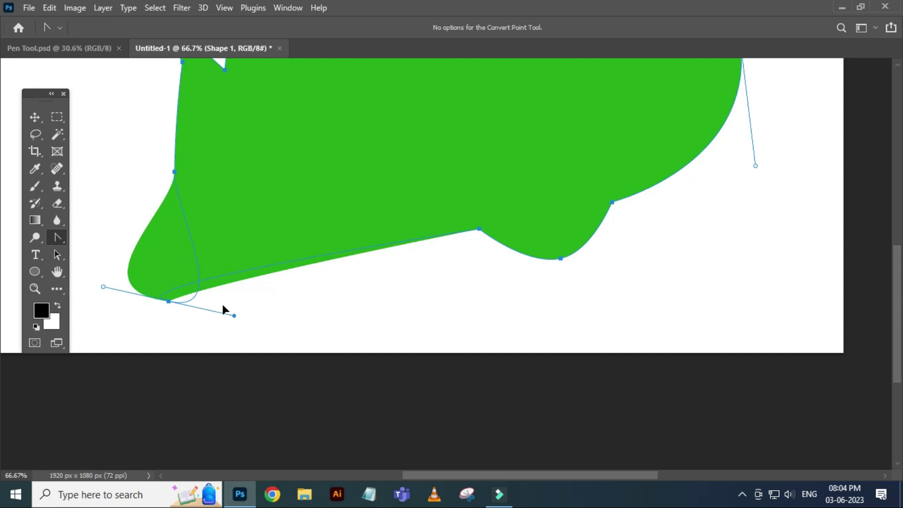
Step: Reshape the curve at the bottom dip, then try deleting that point and undo it
right_click(61, 238)
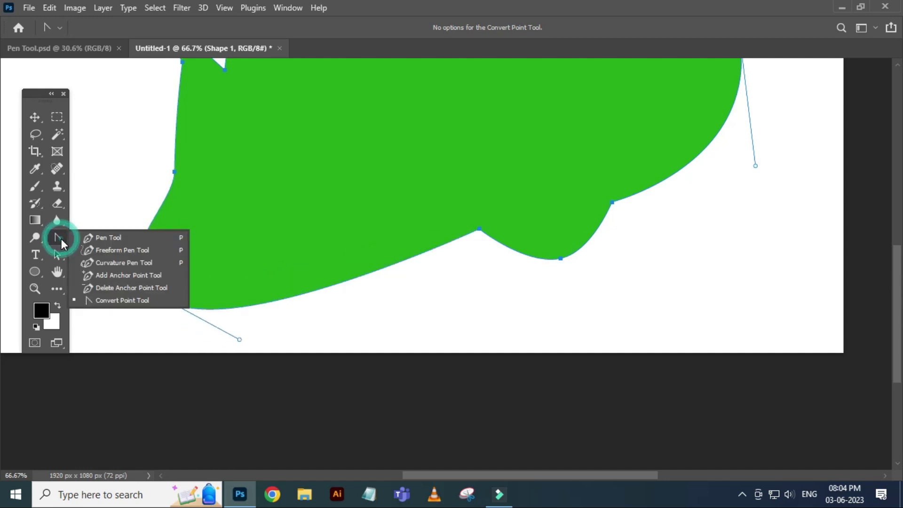
click(129, 301)
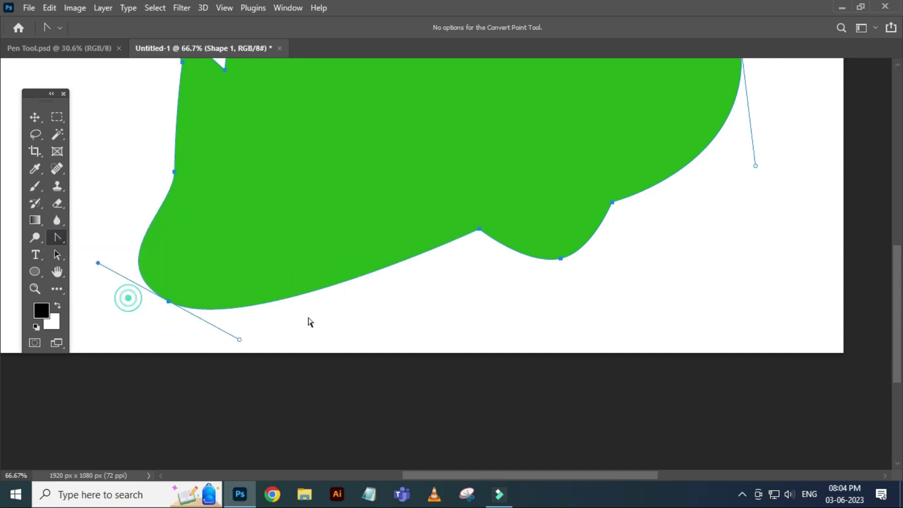
mouse_move(479, 229)
mouse_down()
mouse_move(306, 172)
mouse_move(418, 218)
mouse_up()
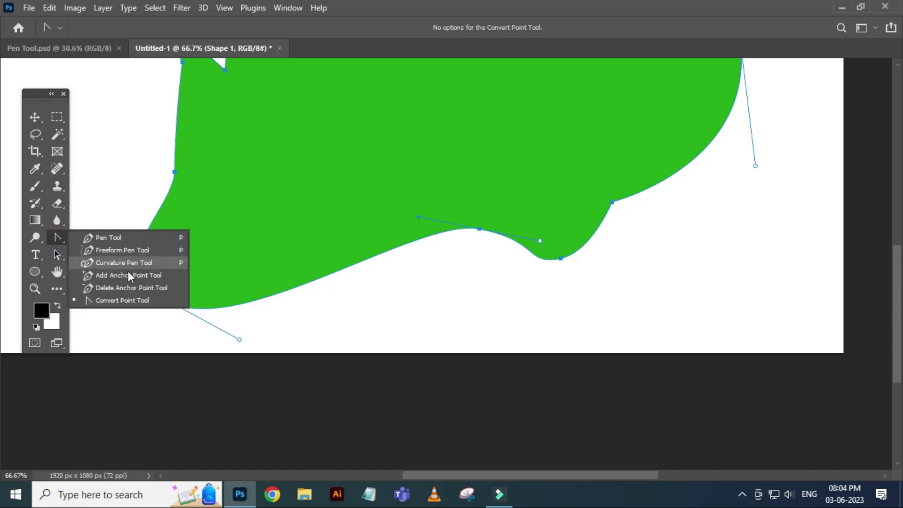
click(137, 287)
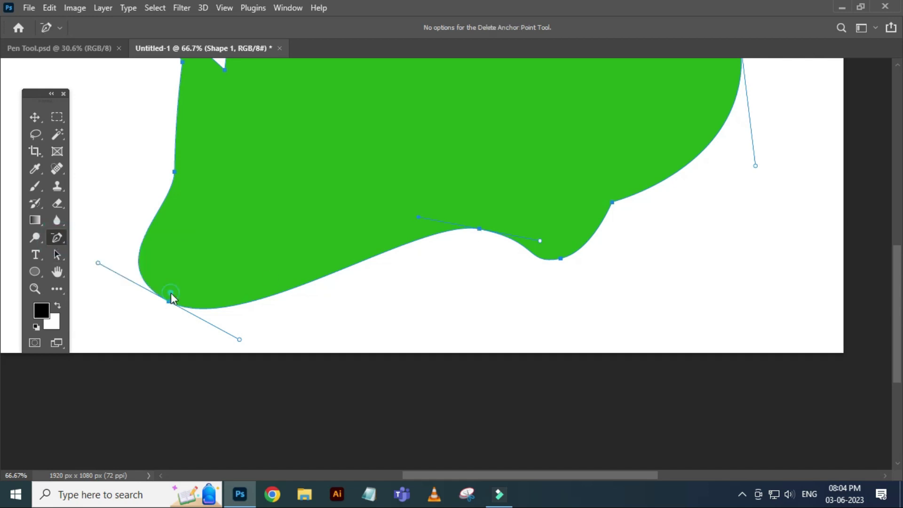
click(479, 230)
key(ctrl+z)
Step: Convert the bottom-left point to a corner and back to smooth, rounding out its bulge
click(56, 242)
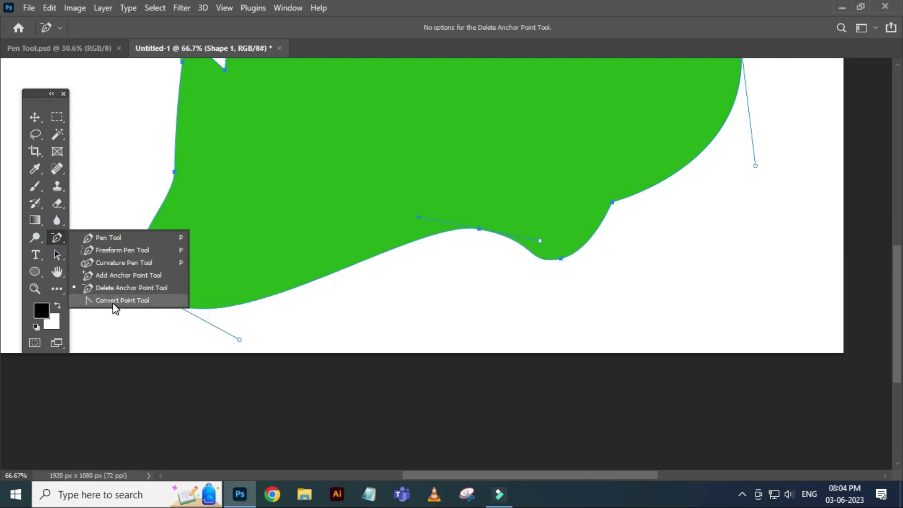
click(115, 301)
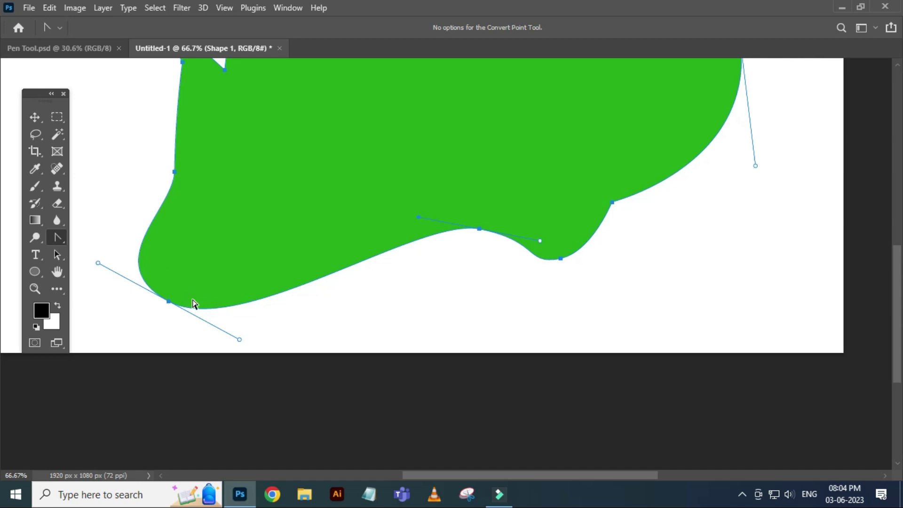
click(168, 301)
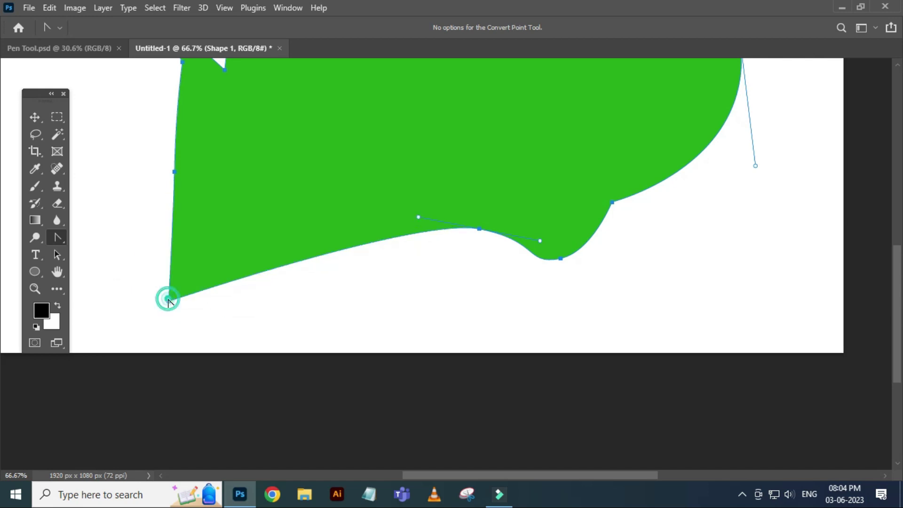
drag(168, 302, 231, 312)
drag(107, 291, 76, 234)
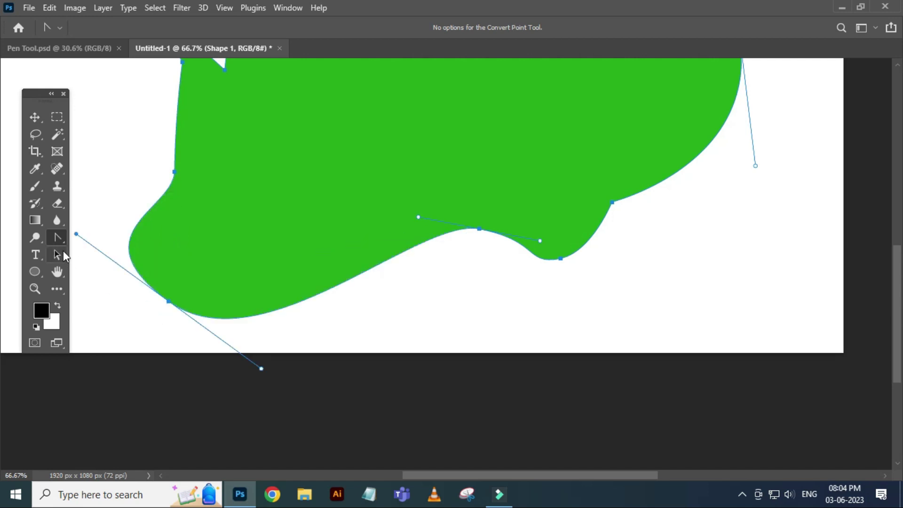
Step: Reshape the bottom-edge curve and pull new handles from the bottom dip point
right_click(60, 241)
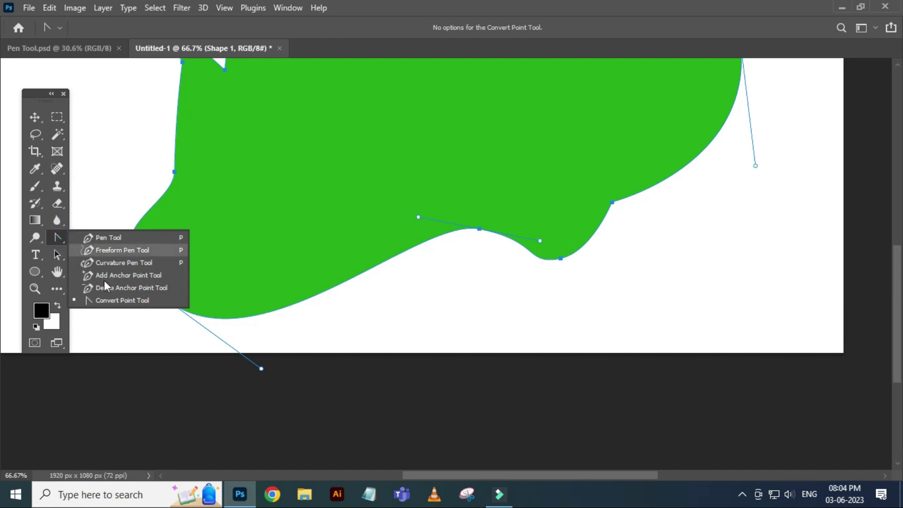
click(117, 303)
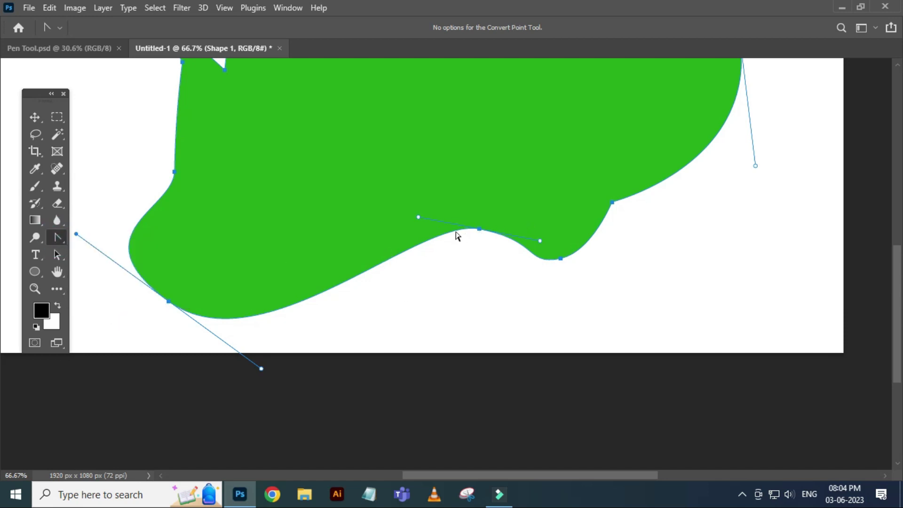
drag(419, 218, 371, 212)
drag(320, 196, 320, 196)
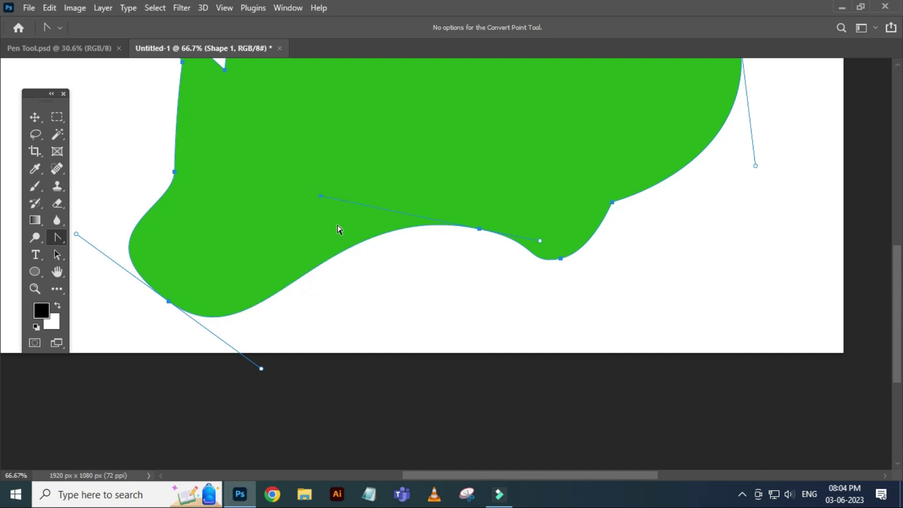
click(478, 229)
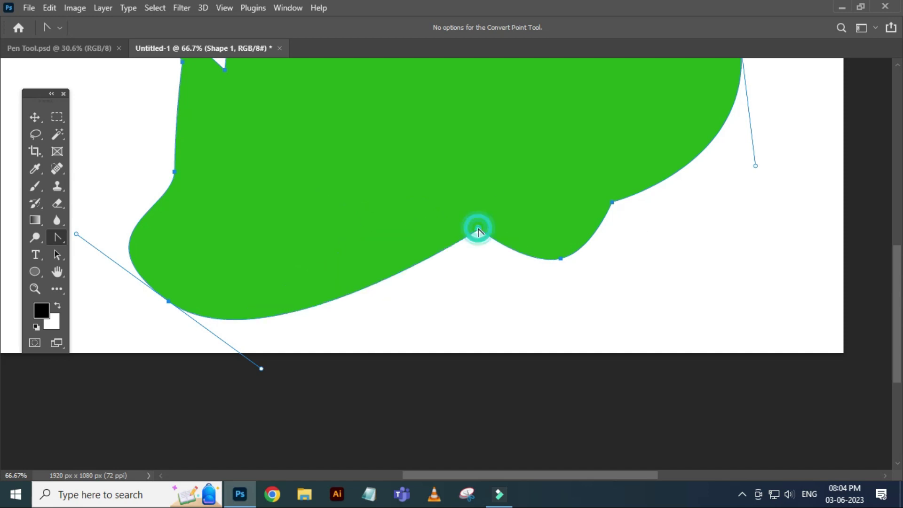
drag(479, 229, 447, 210)
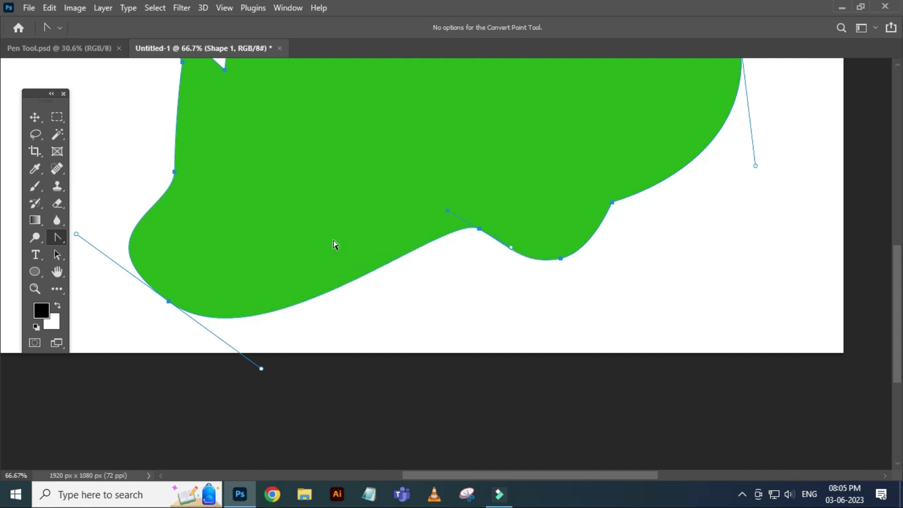
right_click(58, 236)
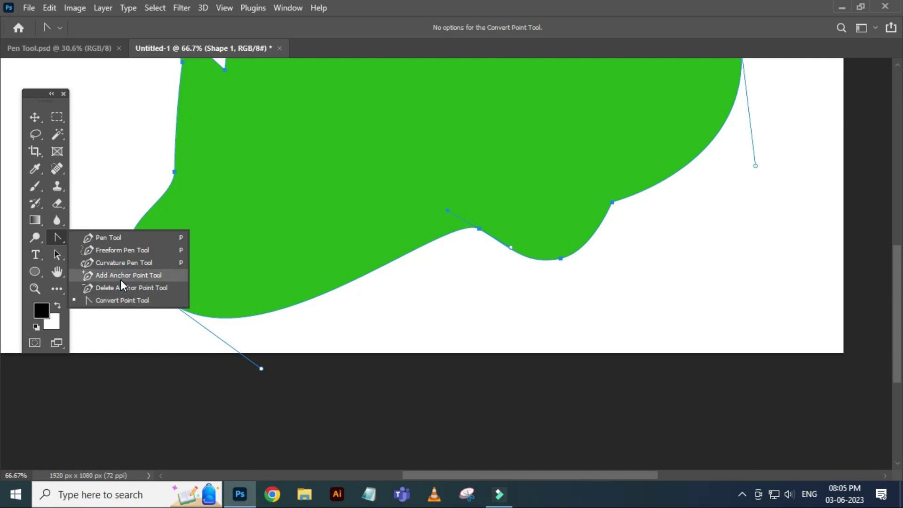
Step: Add an anchor on the lower-left edge and delete the right-edge, dip and middle anchors
click(101, 236)
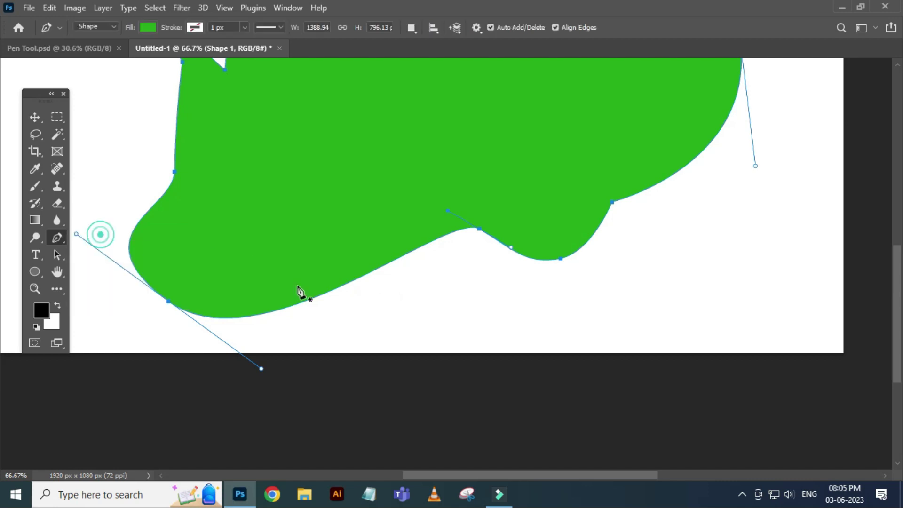
click(335, 289)
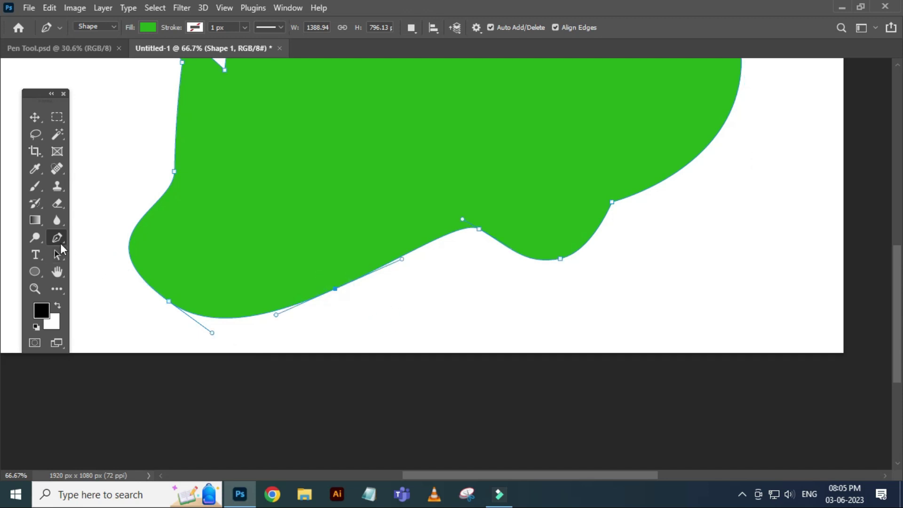
right_click(58, 239)
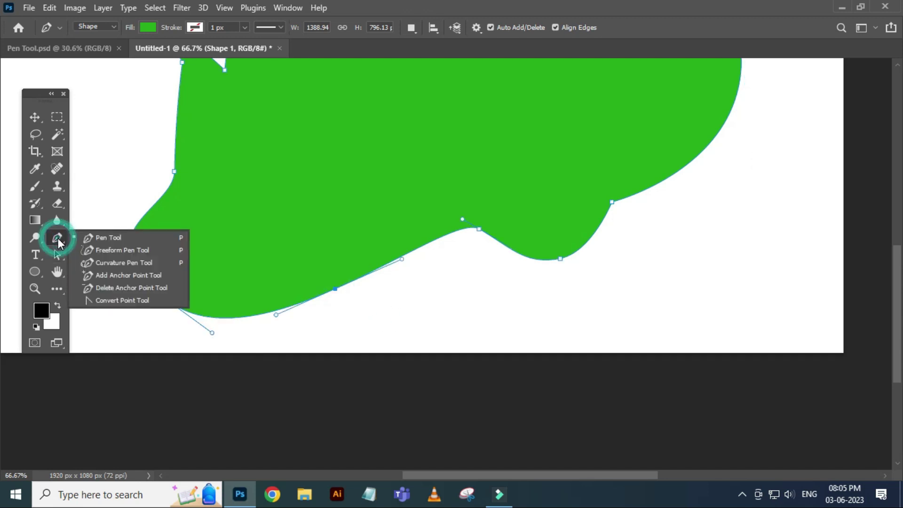
click(124, 288)
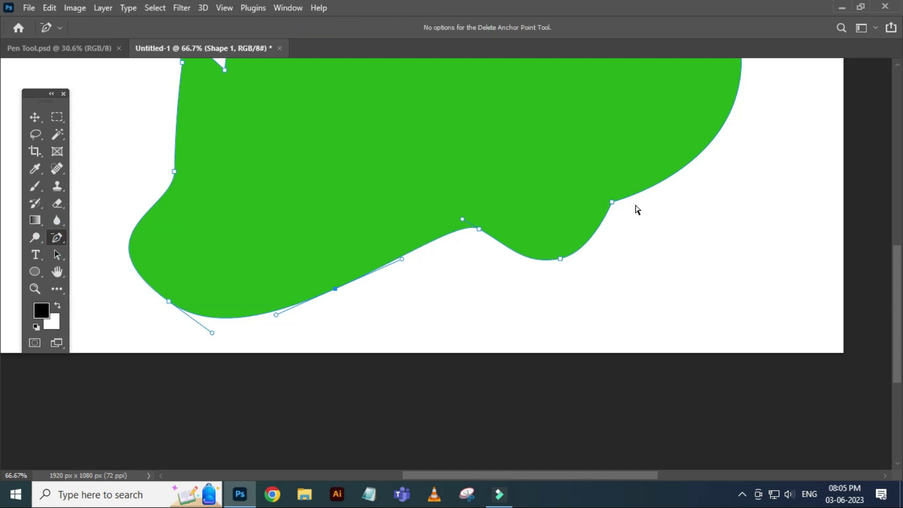
click(612, 202)
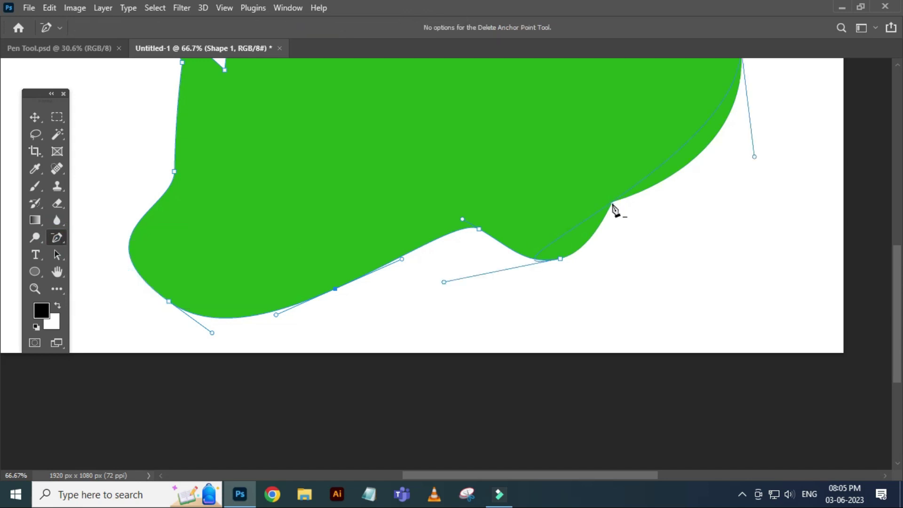
click(560, 258)
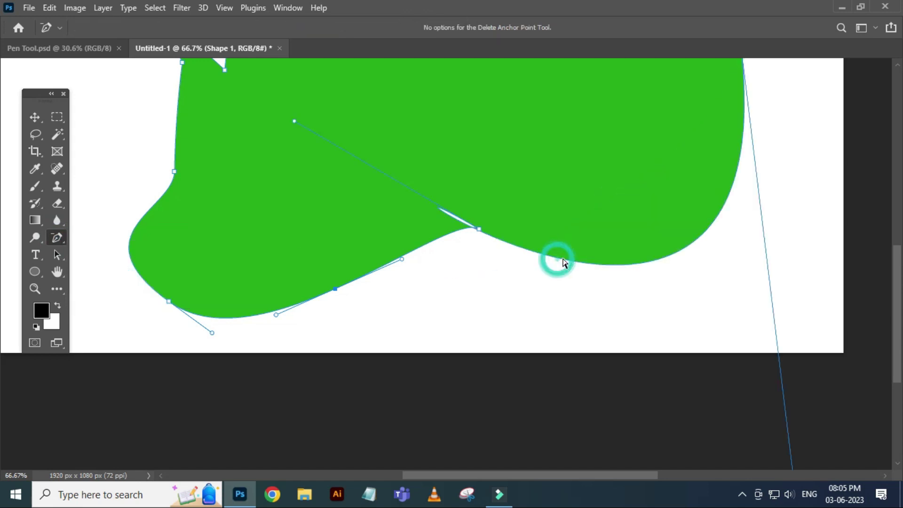
click(480, 230)
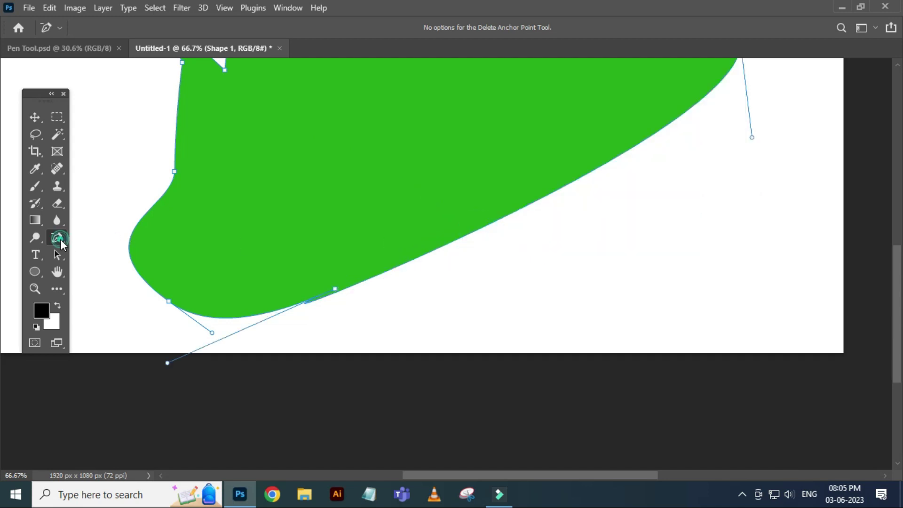
click(59, 239)
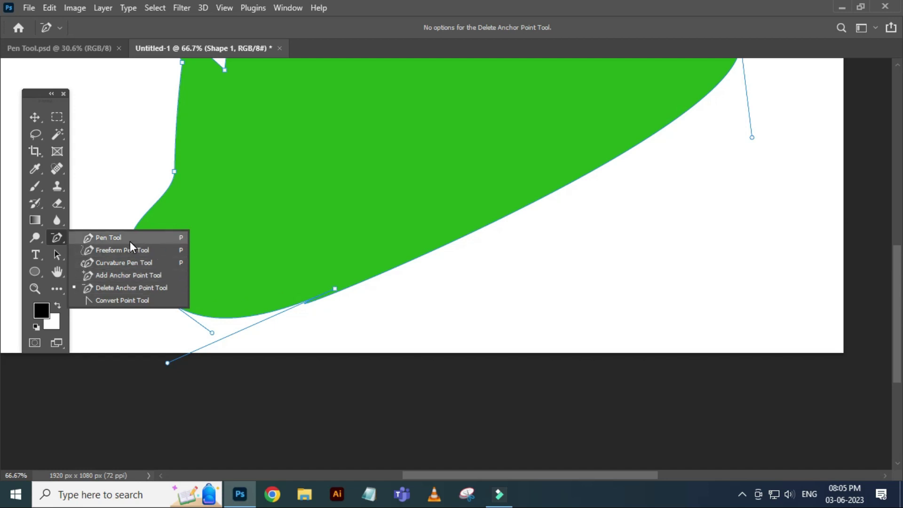
Step: Delete the green shape, draw a closed freehand black shape with the Freeform Pen, and move it lower
click(34, 117)
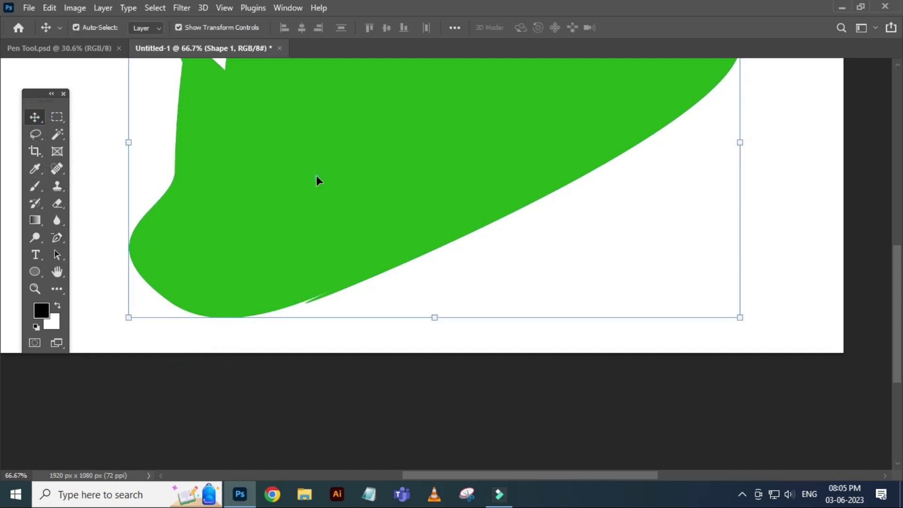
key(Delete)
click(57, 237)
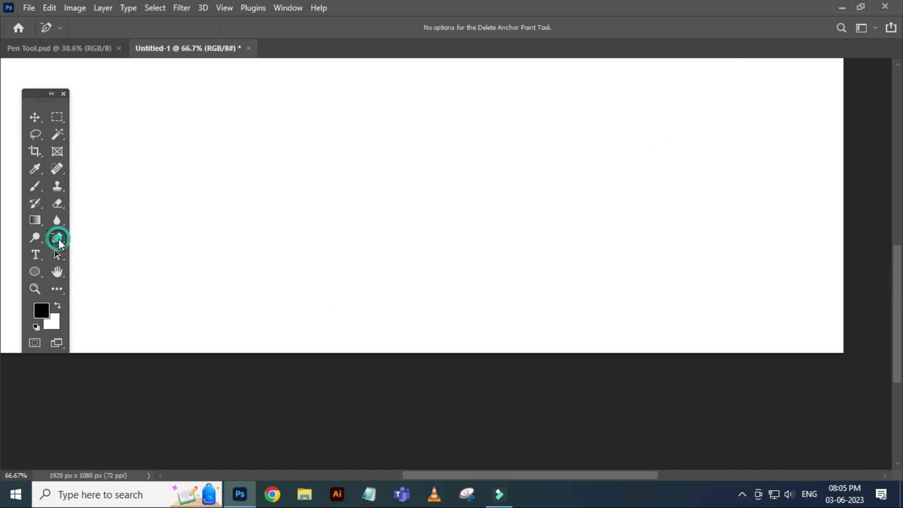
right_click(57, 238)
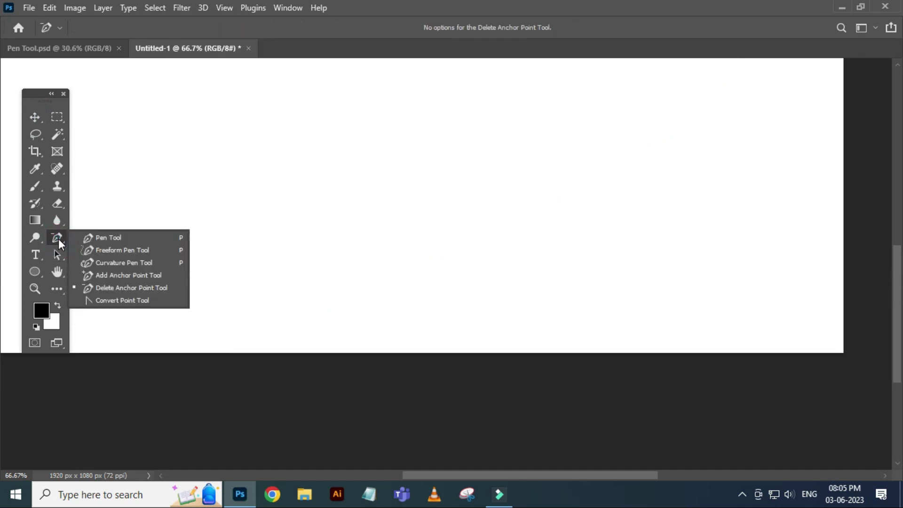
click(119, 250)
mouse_move(157, 186)
mouse_down()
mouse_move(388, 99)
mouse_move(488, 266)
mouse_move(157, 185)
mouse_up()
click(34, 116)
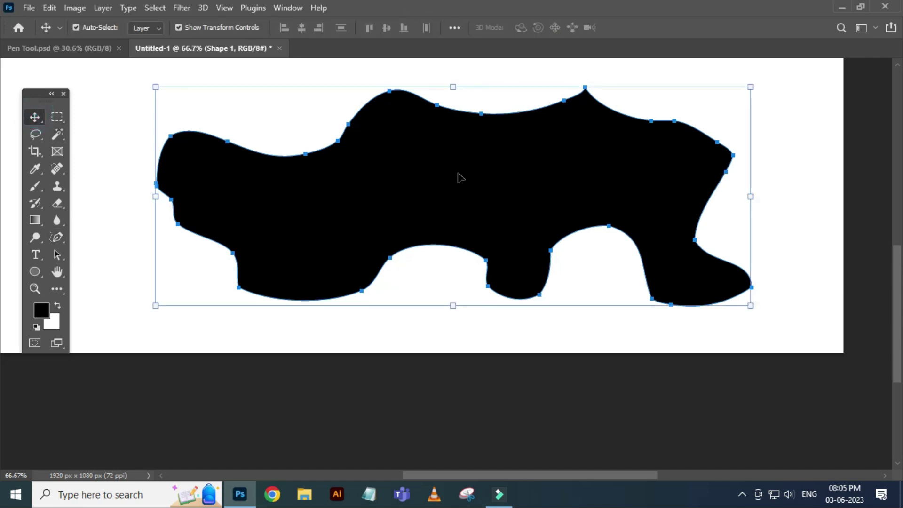
drag(491, 155, 460, 202)
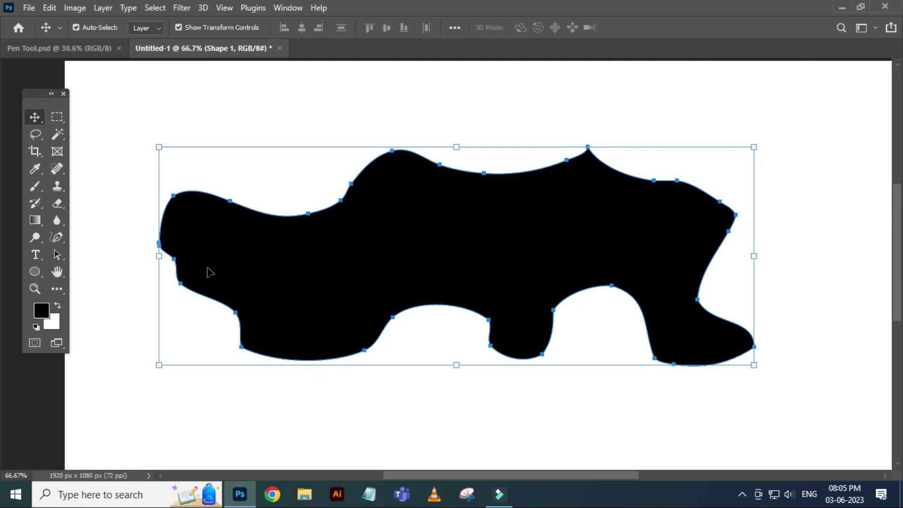
Step: Open the shape's fill colour choices, dismiss them keeping black, and zoom the view to 100%
click(57, 237)
right_click(57, 237)
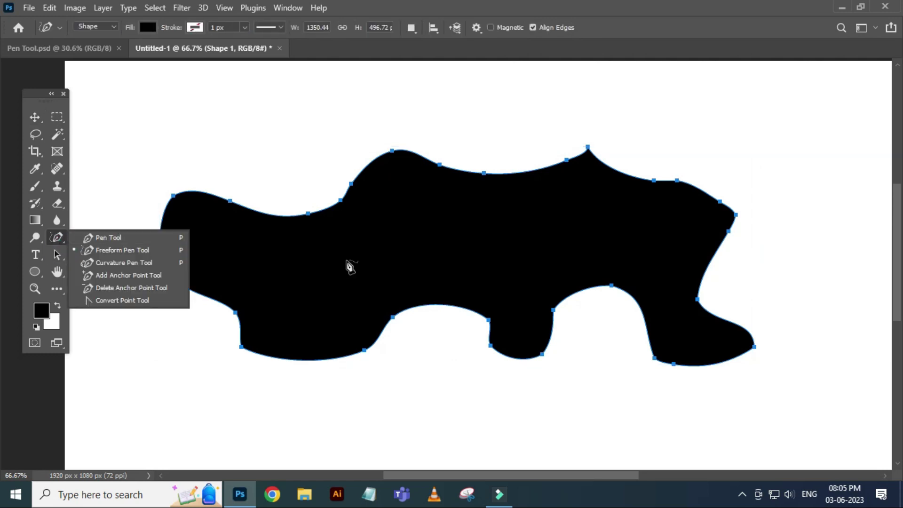
click(351, 268)
click(149, 28)
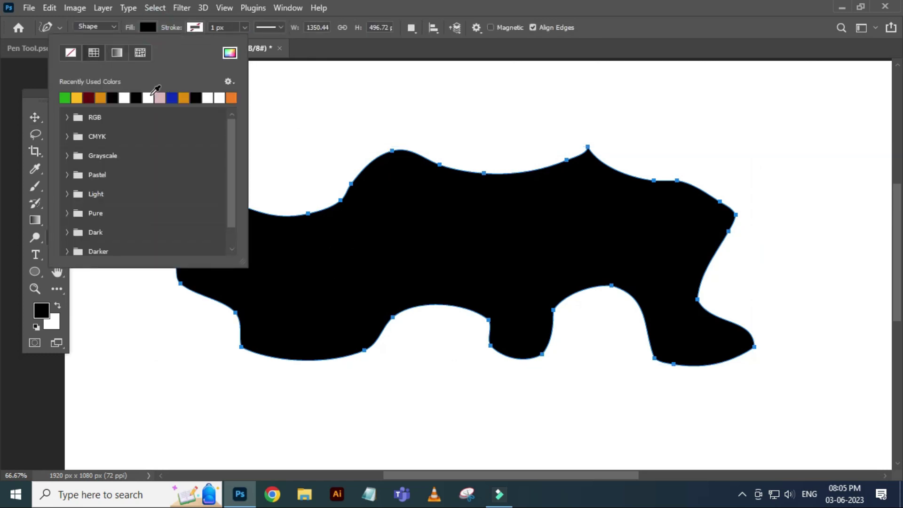
key(Escape)
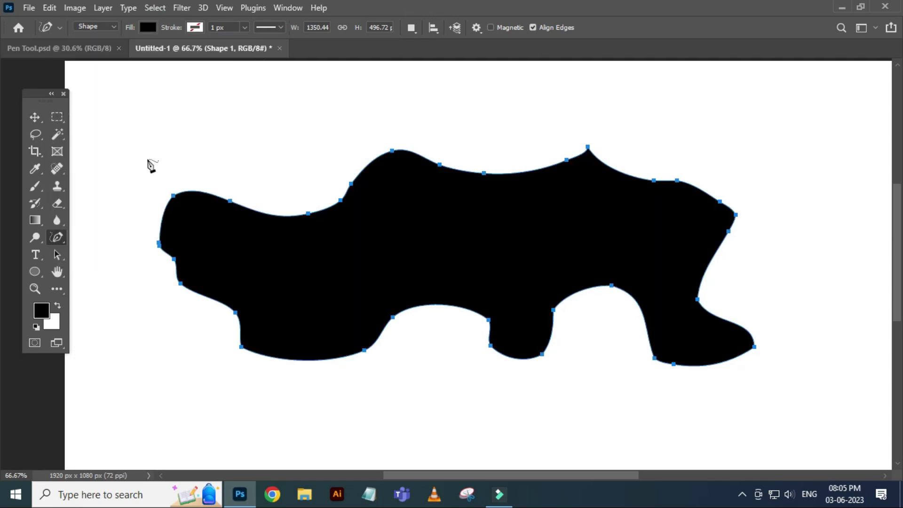
click(35, 117)
key(ctrl+plus)
key(ctrl)
click(157, 256)
Step: Apply a teal fill to the freehand shape through the Color Picker
click(56, 238)
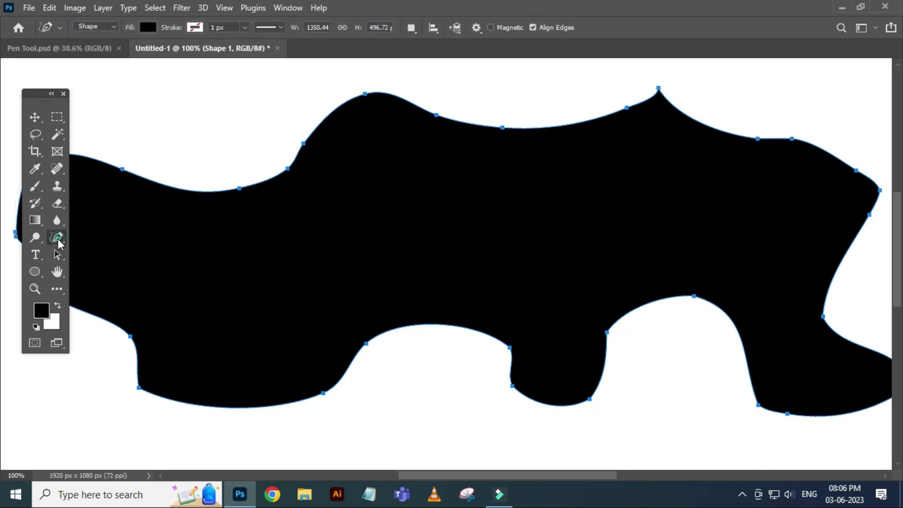
click(57, 239)
right_click(58, 239)
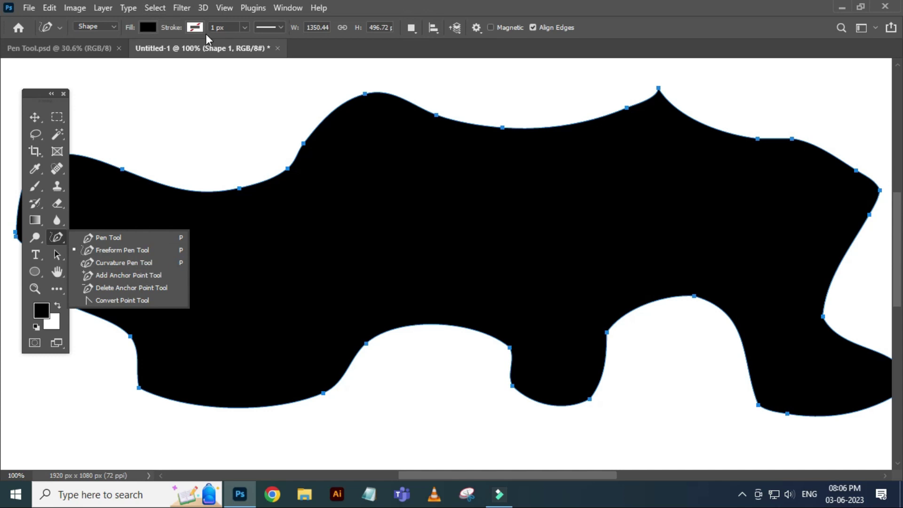
click(146, 28)
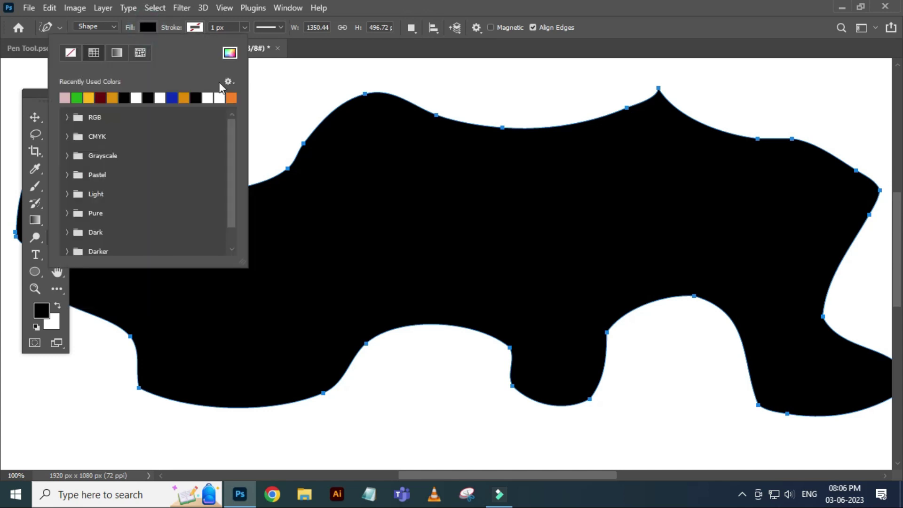
click(230, 53)
click(599, 192)
click(612, 228)
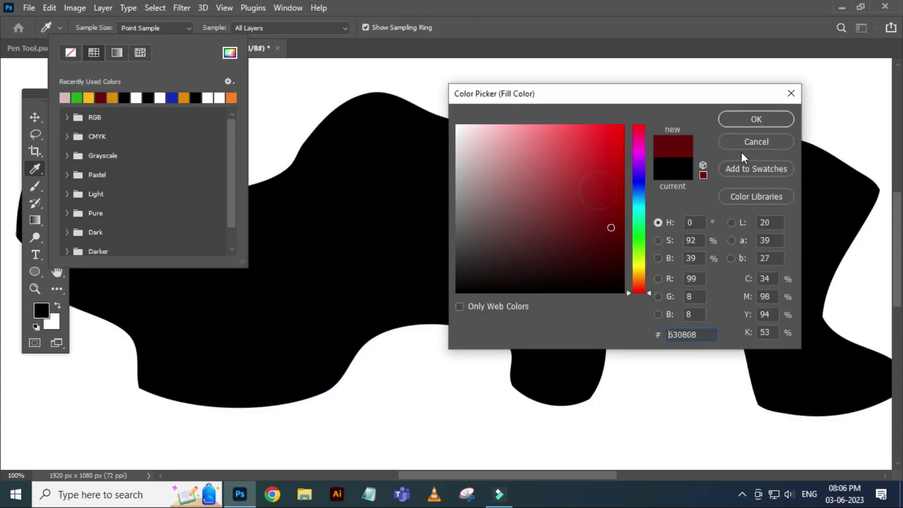
drag(640, 225, 640, 214)
click(611, 164)
click(753, 120)
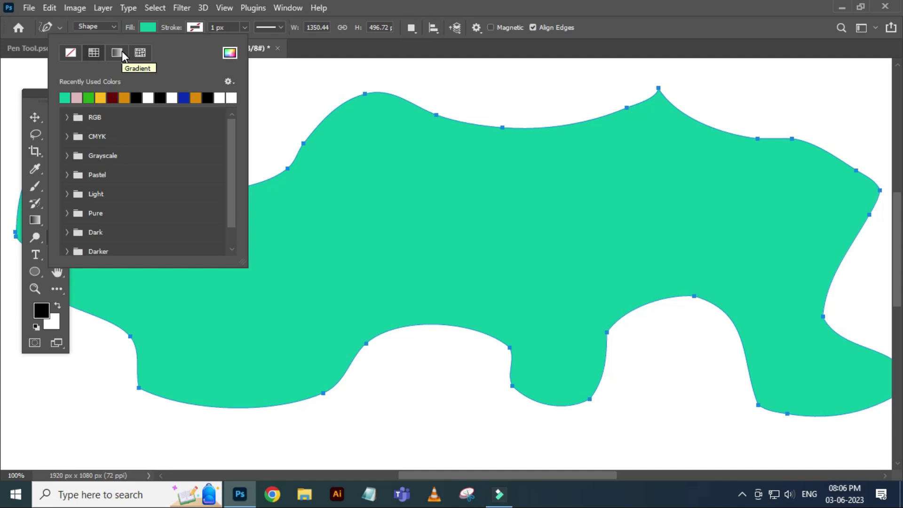
Step: Browse the Grayscale and Pastel swatches, then set the fill to mustard yellow #bfaa1e
click(68, 156)
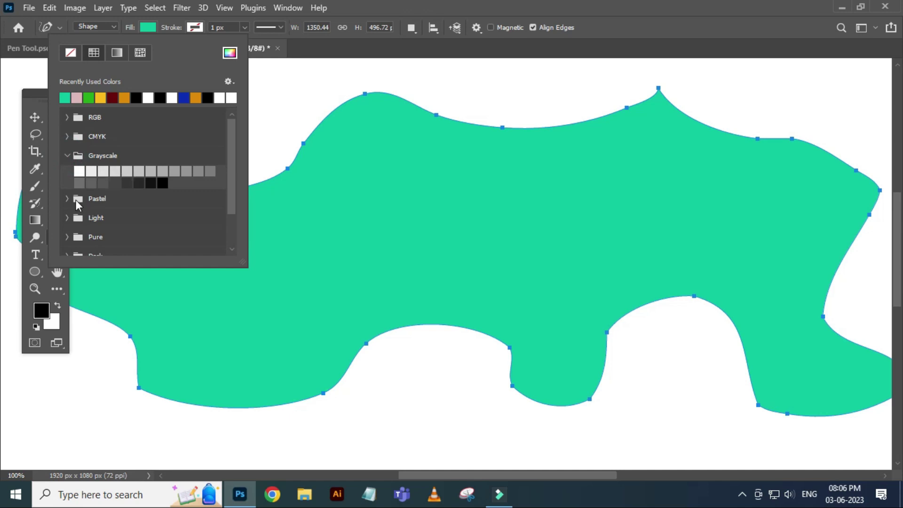
click(66, 199)
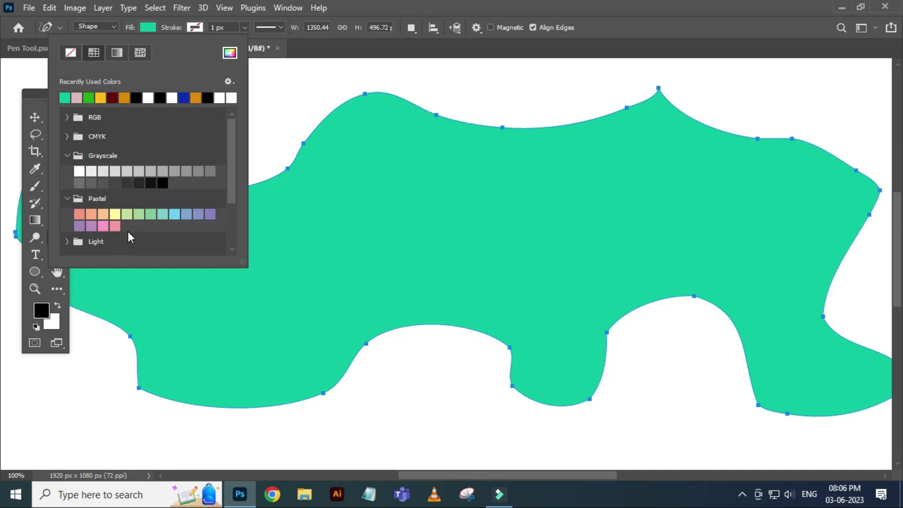
click(230, 52)
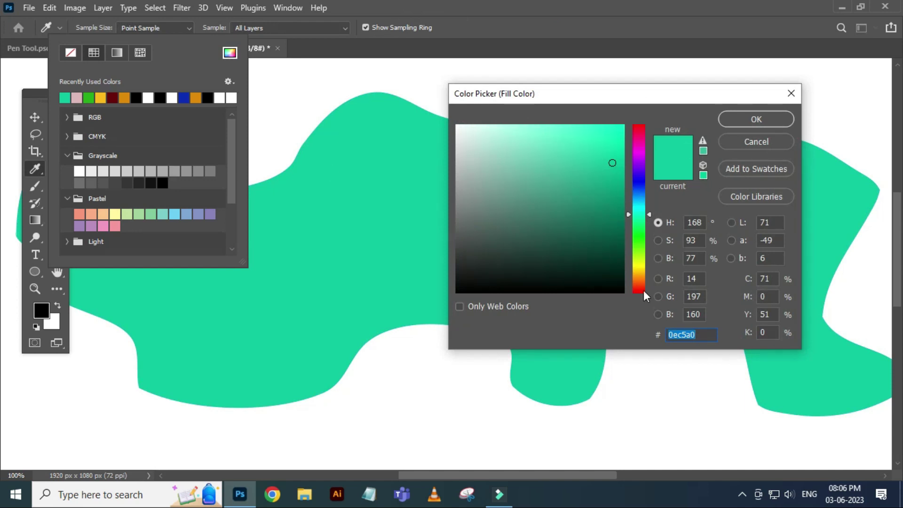
drag(645, 295, 640, 269)
click(602, 245)
click(598, 167)
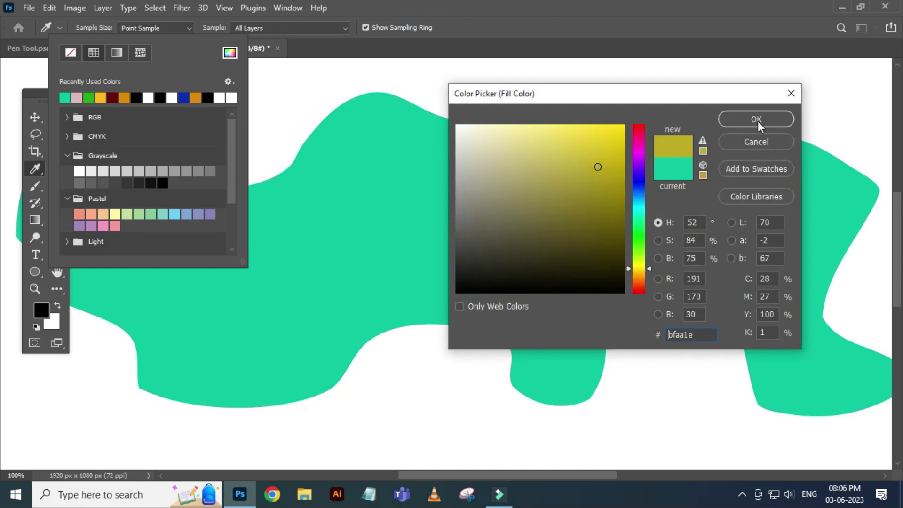
click(756, 119)
click(34, 119)
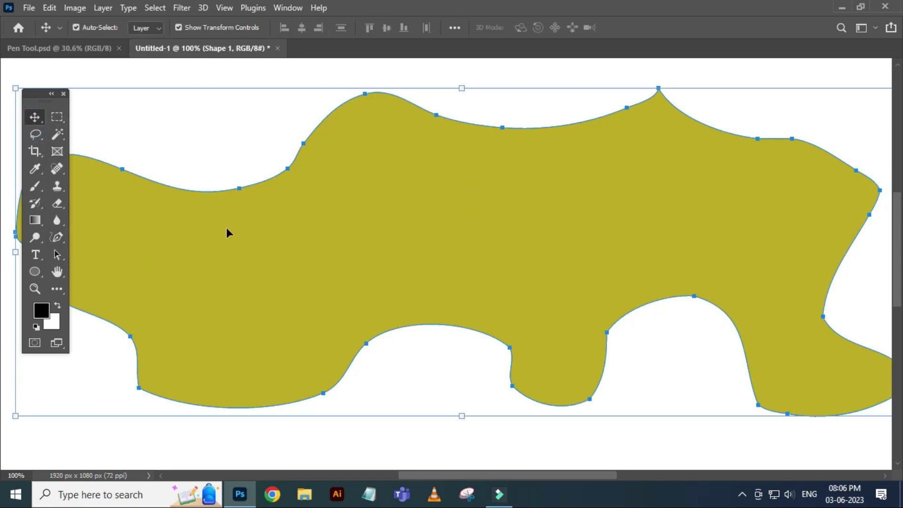
Step: Give the shape a dark red outline, 10 px wide, then thicken it to about 18.53 px
click(53, 239)
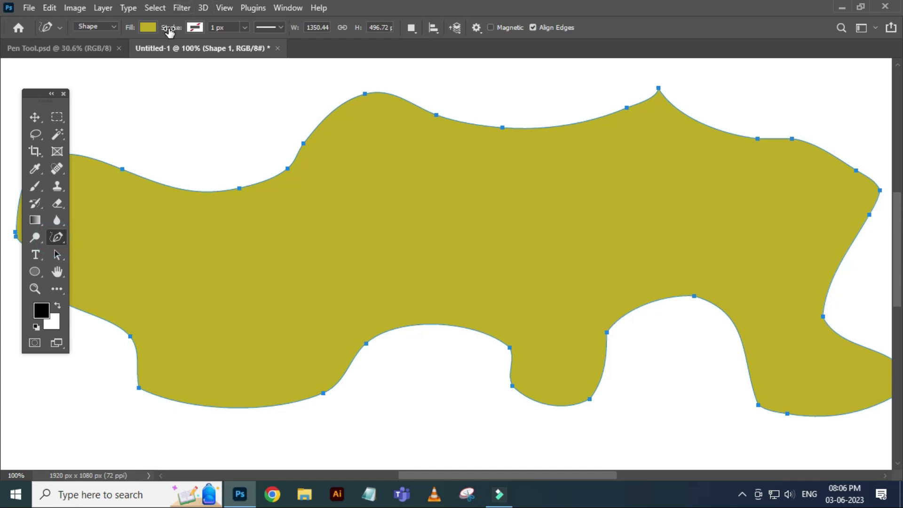
click(194, 27)
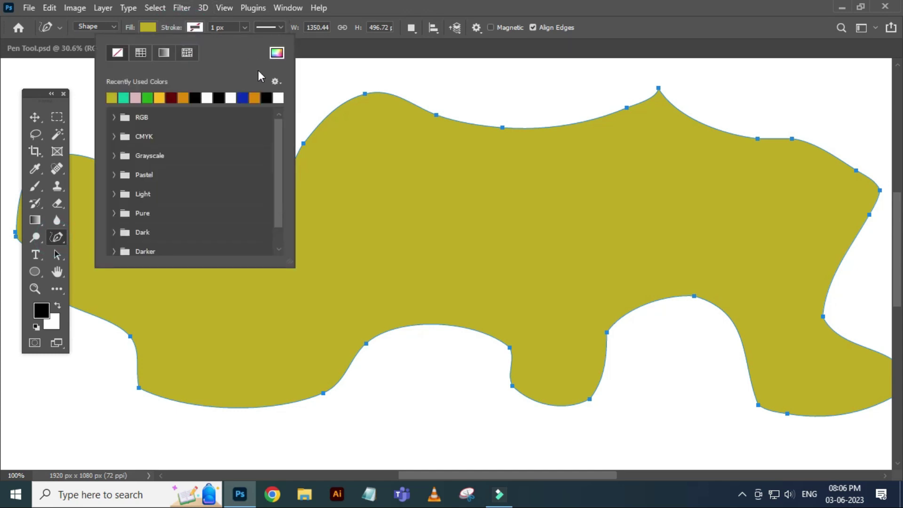
click(171, 97)
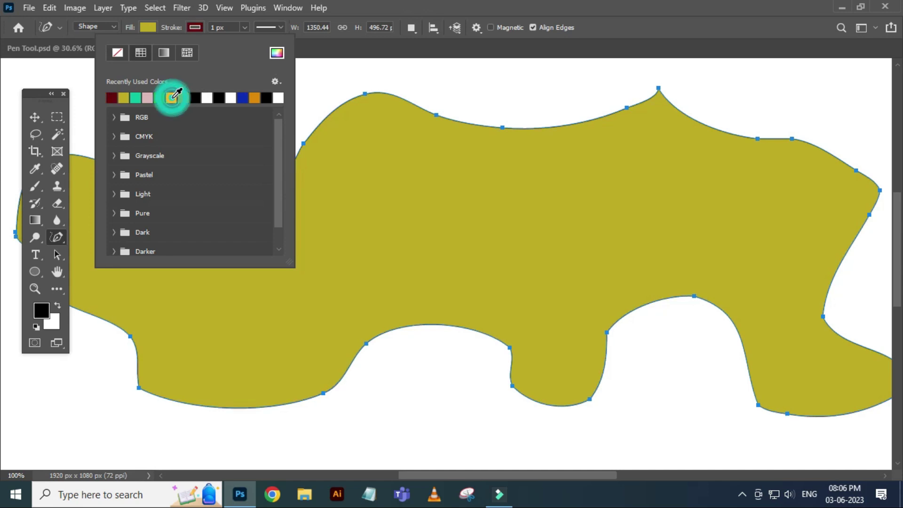
click(228, 27)
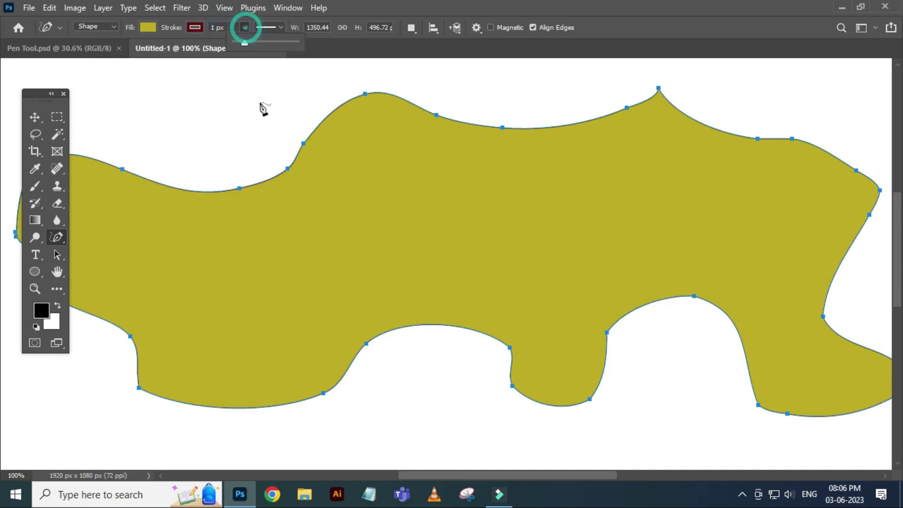
click(231, 27)
text(10)
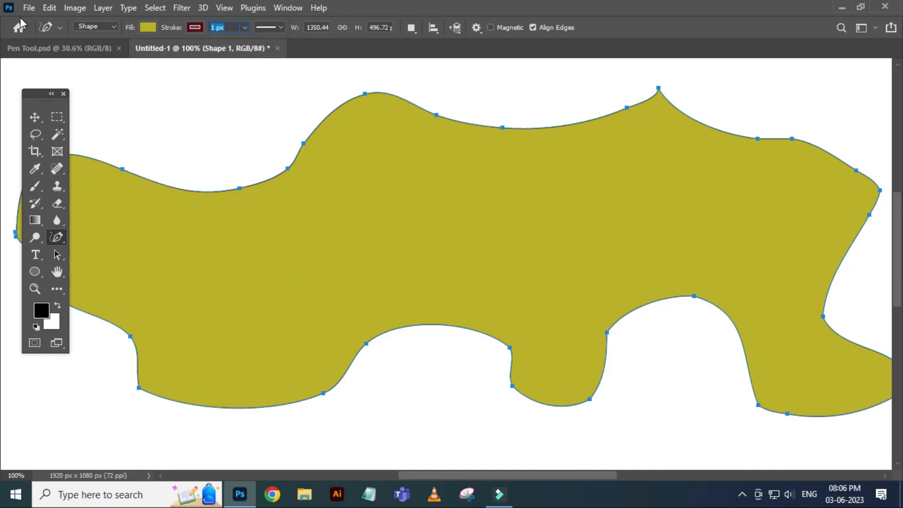
key(Return)
click(245, 27)
mouse_move(241, 41)
mouse_down()
mouse_move(233, 43)
mouse_move(254, 47)
mouse_up()
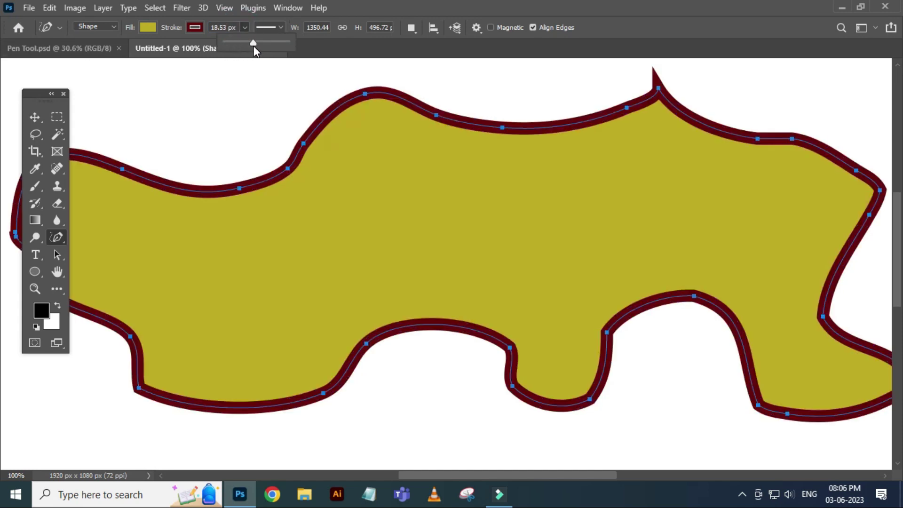
Step: Change the outline colour to bright red using the Color Picker
click(194, 28)
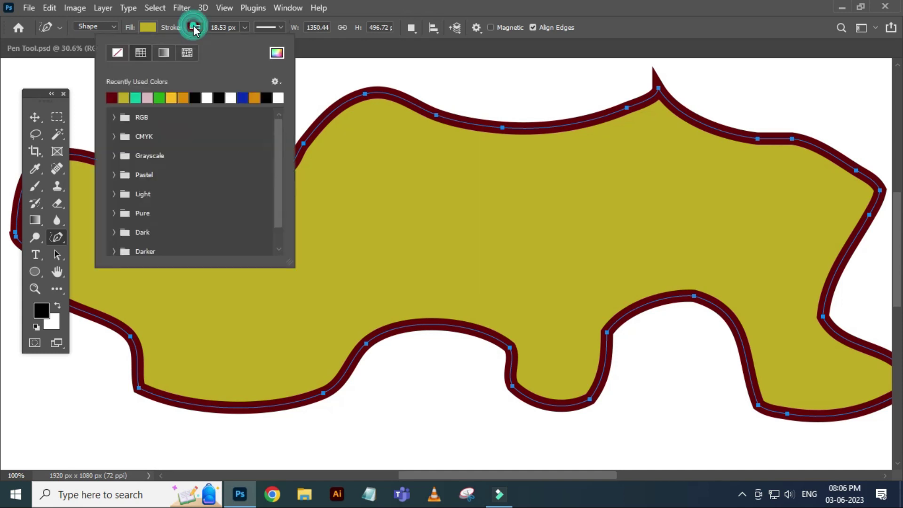
click(277, 54)
click(611, 160)
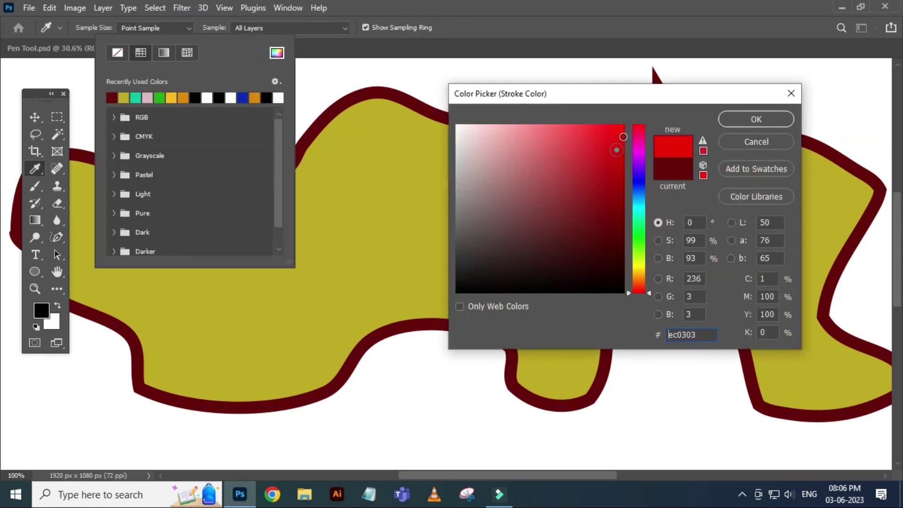
click(762, 115)
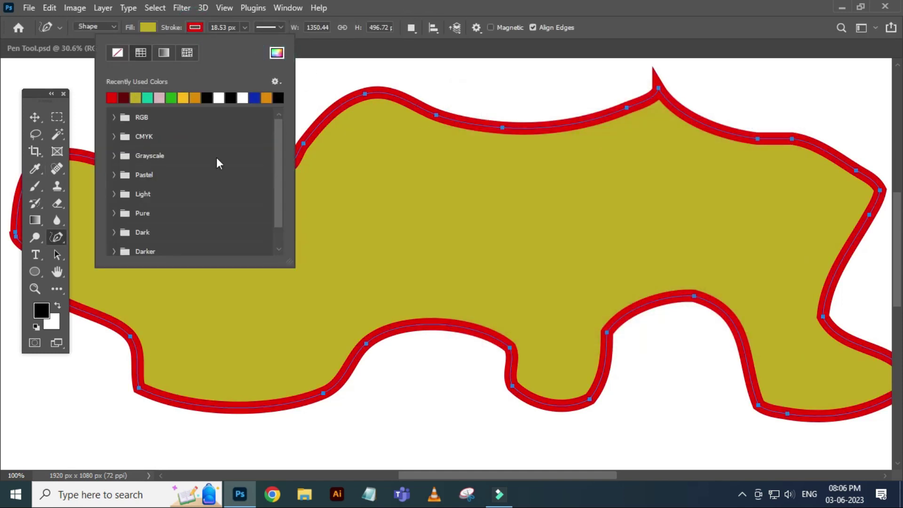
click(244, 27)
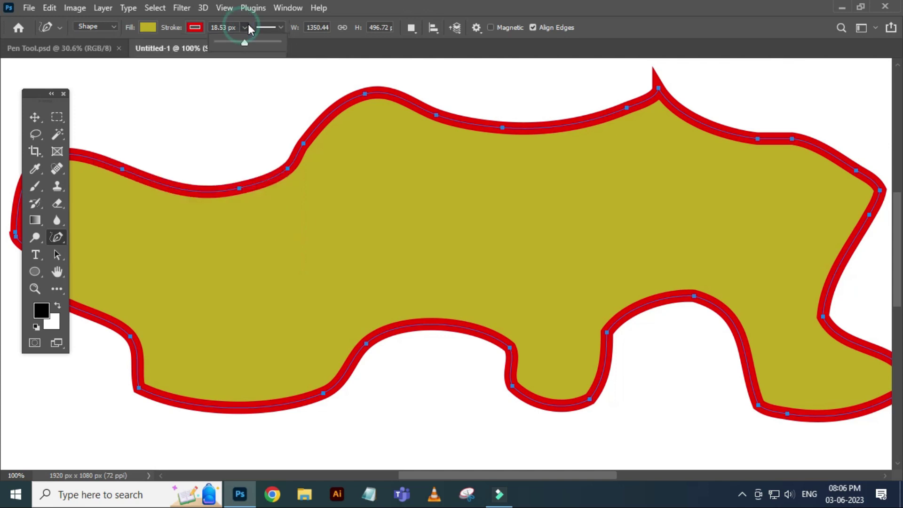
Step: Set the outline type to dotted in Stroke Options and zoom in on the shape's edge
click(281, 27)
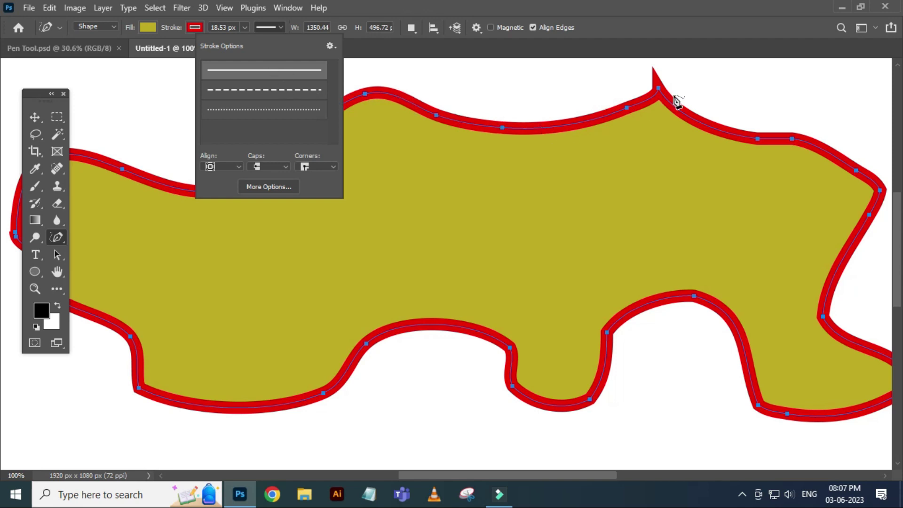
click(304, 90)
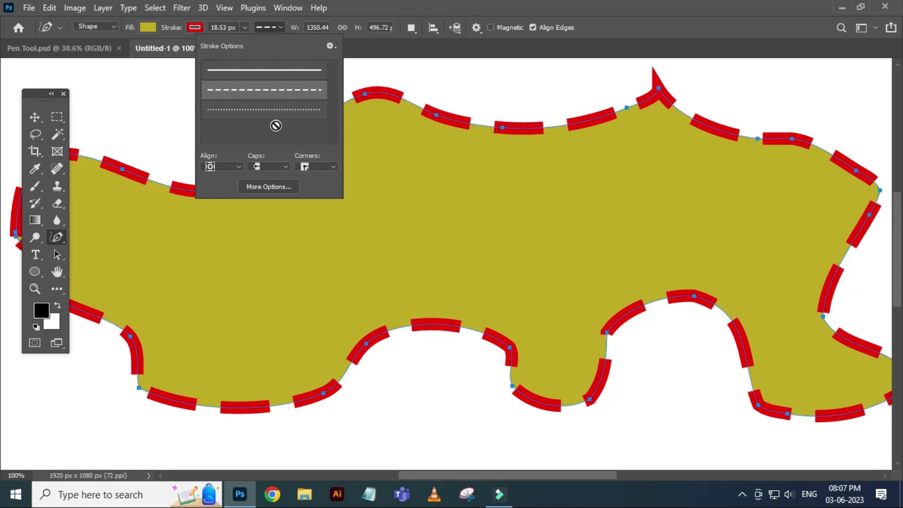
click(261, 110)
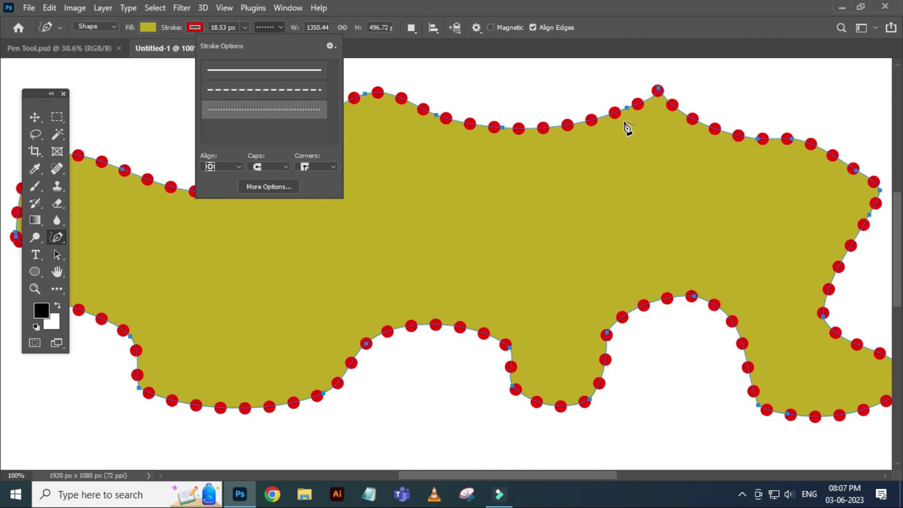
click(219, 167)
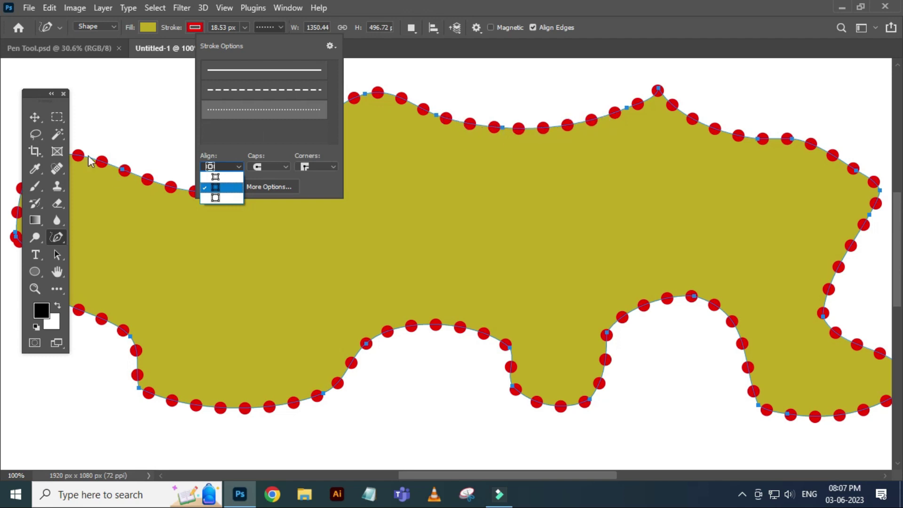
click(35, 117)
click(180, 116)
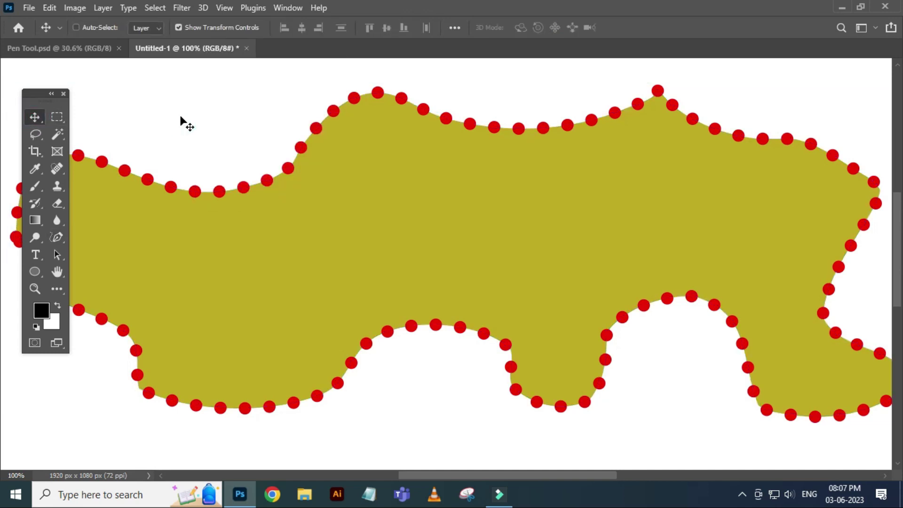
key(ctrl+plus)
key(ctrl+plus)
drag(180, 117, 537, 315)
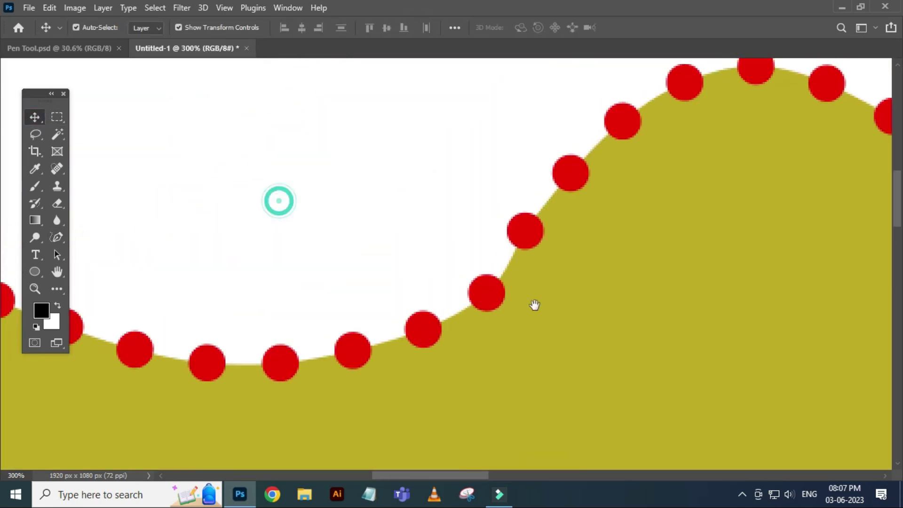
click(531, 314)
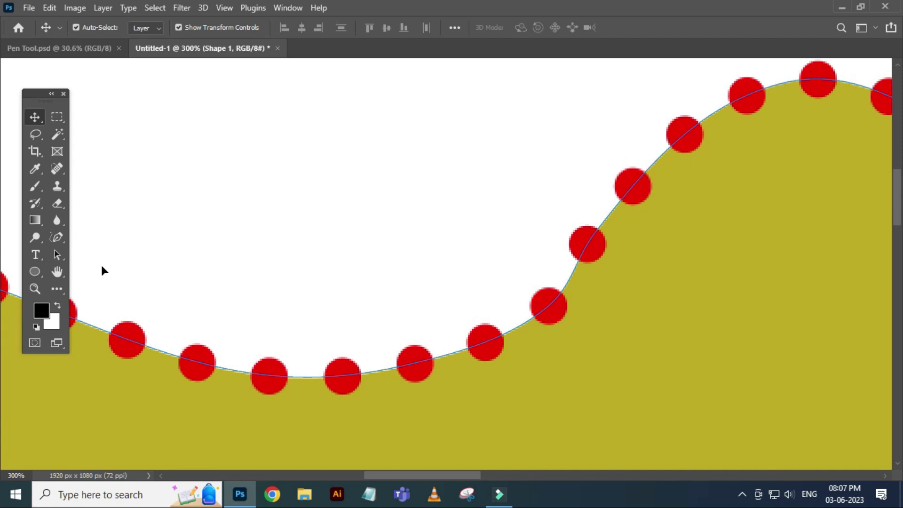
Step: Align the dotted outline outside the path, keeping round caps
right_click(58, 237)
click(111, 236)
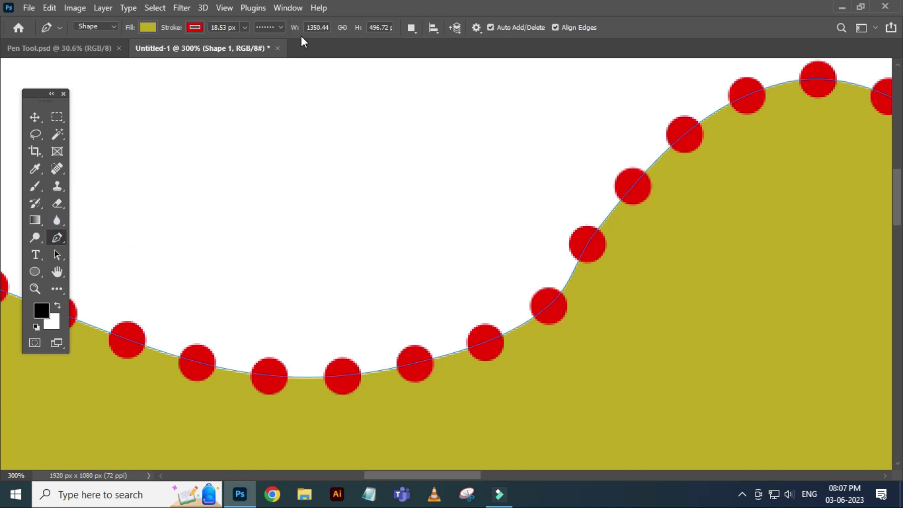
click(281, 27)
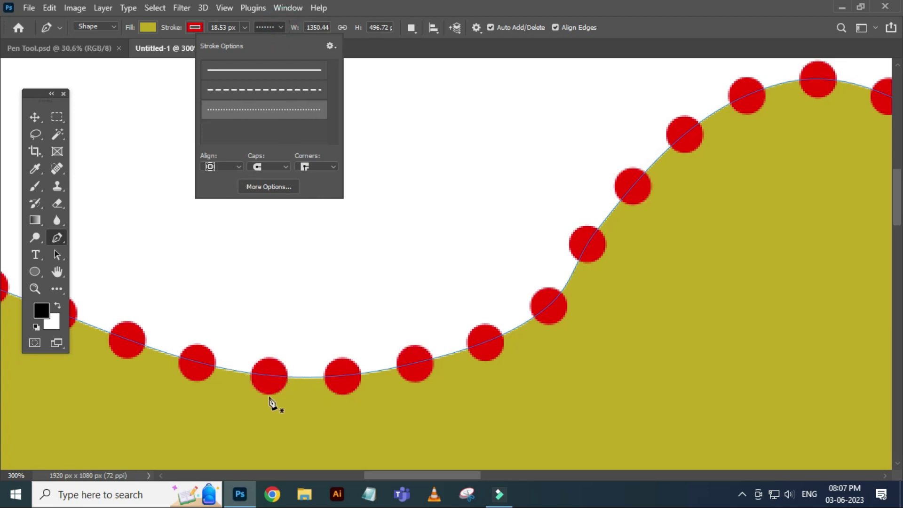
click(237, 167)
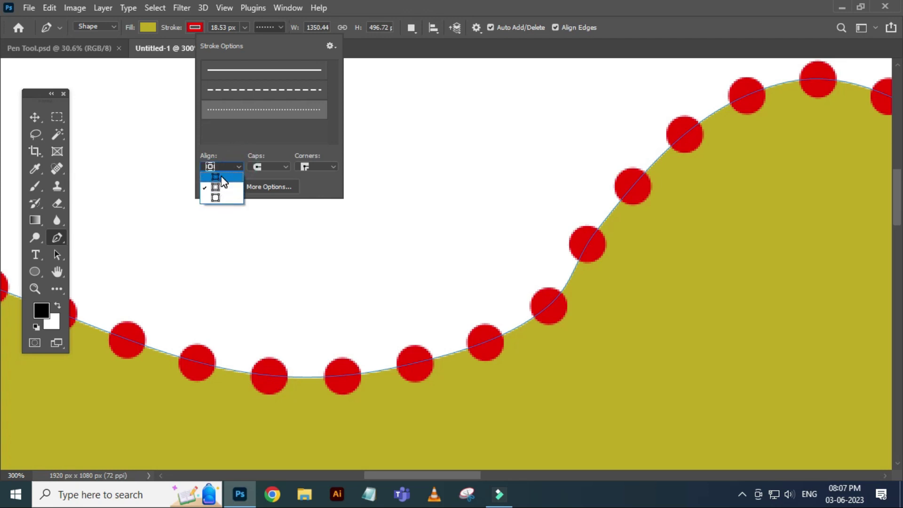
click(222, 178)
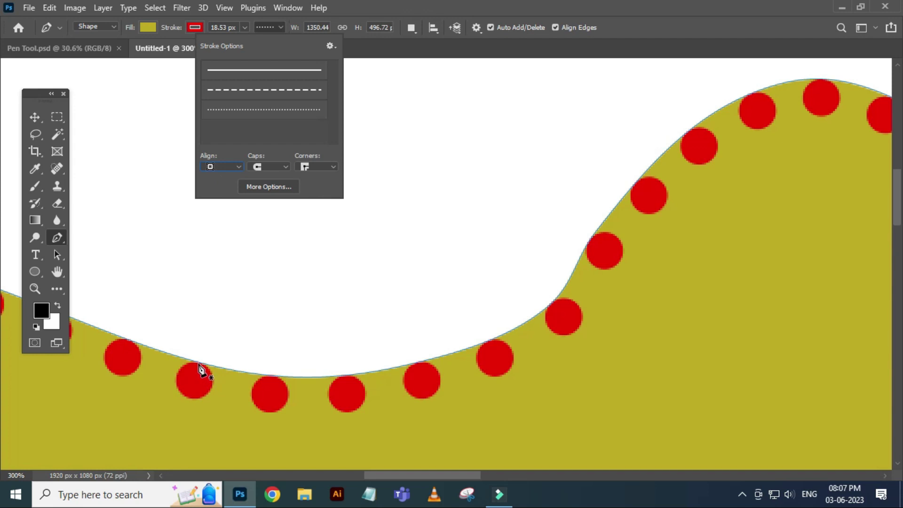
click(239, 167)
click(221, 198)
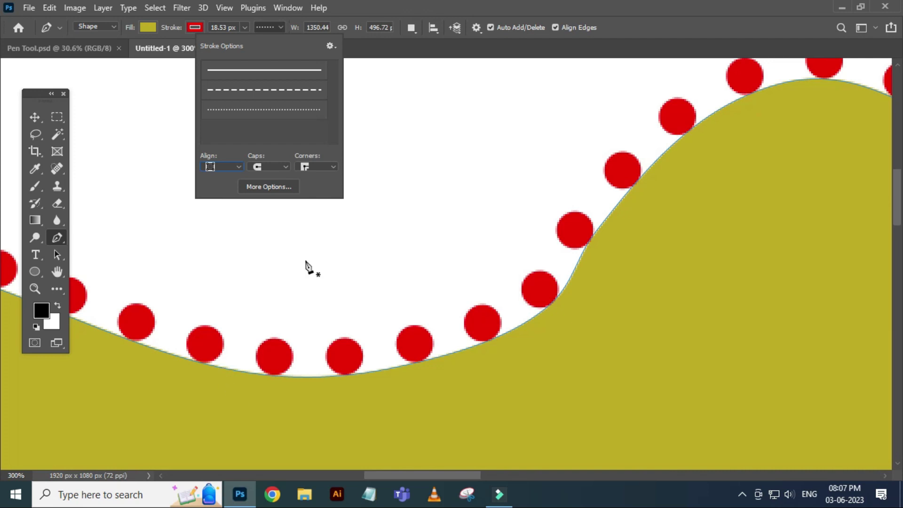
click(285, 167)
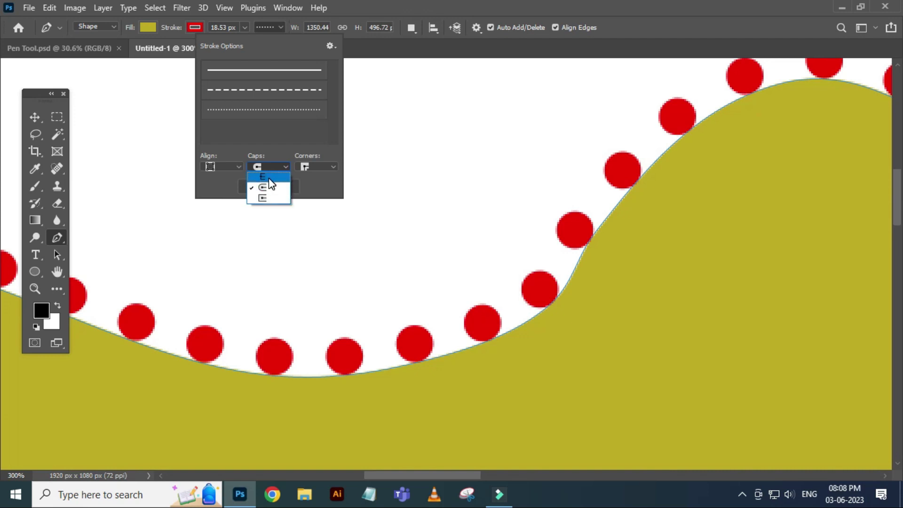
click(332, 166)
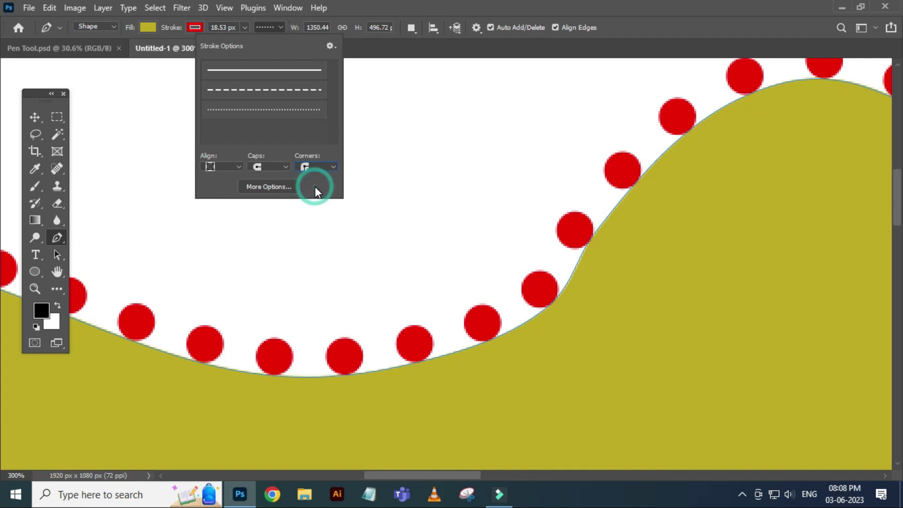
click(34, 117)
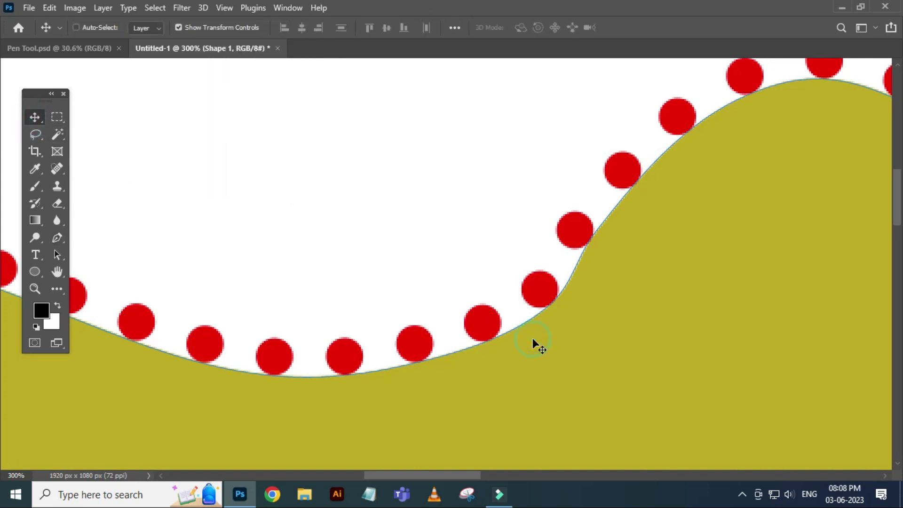
Step: Delete the freeform shape and draw a closed four-sided path with the standard Pen Tool
key(ctrl+0)
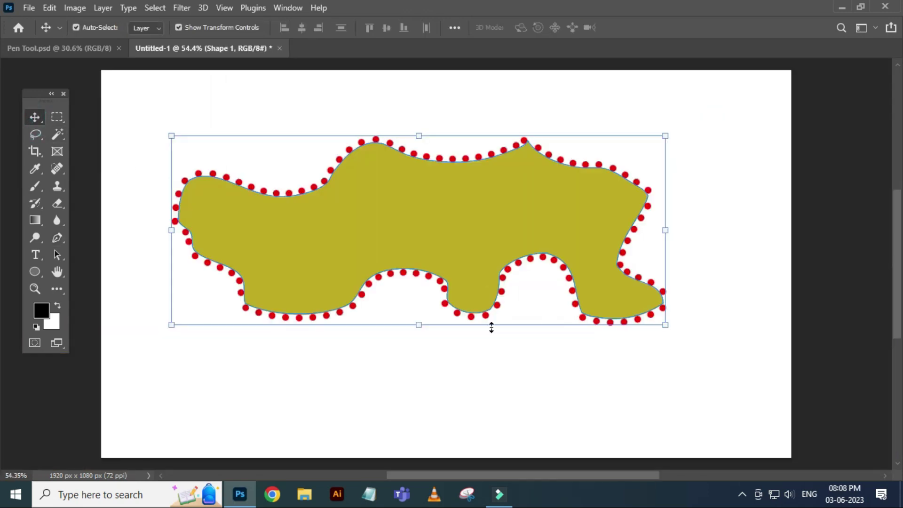
drag(405, 244, 439, 278)
key(Delete)
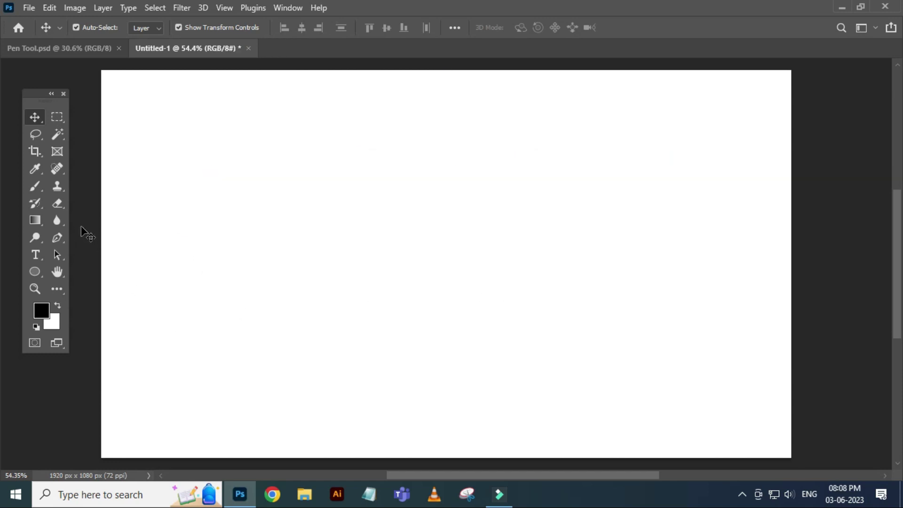
click(62, 239)
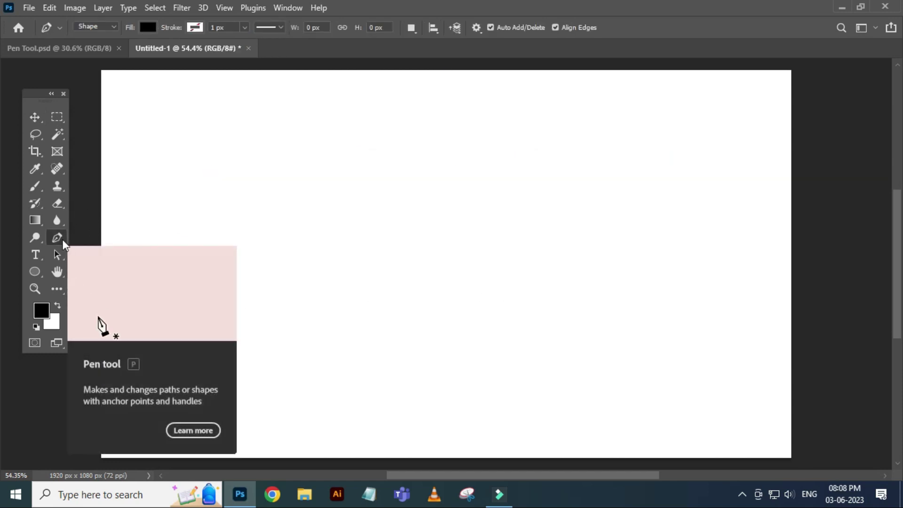
right_click(58, 238)
click(111, 235)
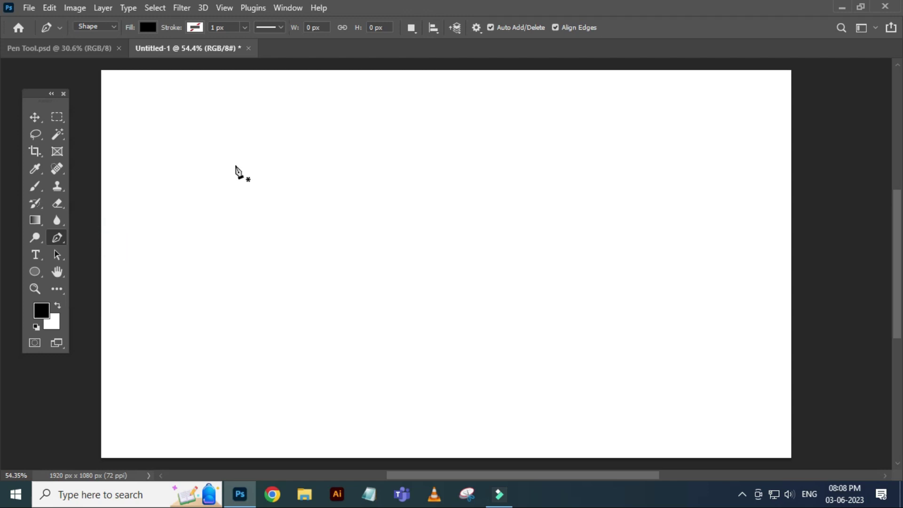
click(235, 162)
click(235, 300)
click(530, 299)
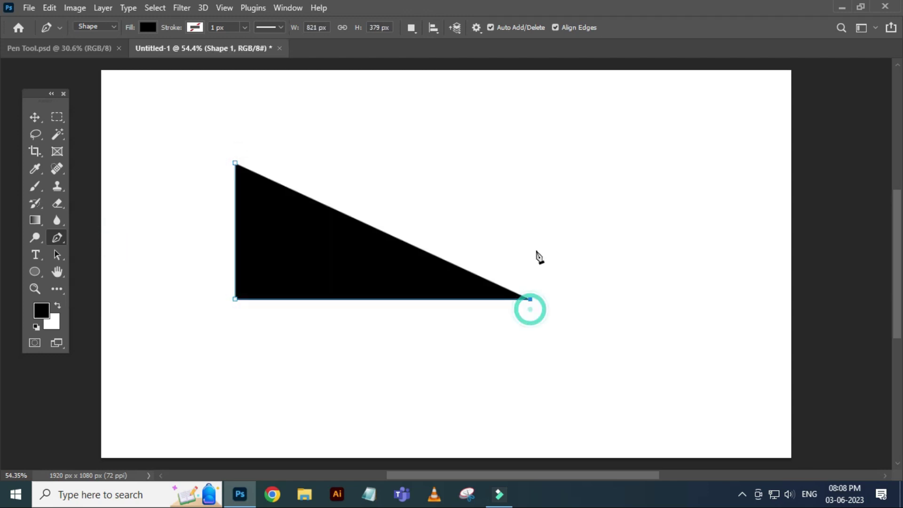
click(531, 174)
click(236, 164)
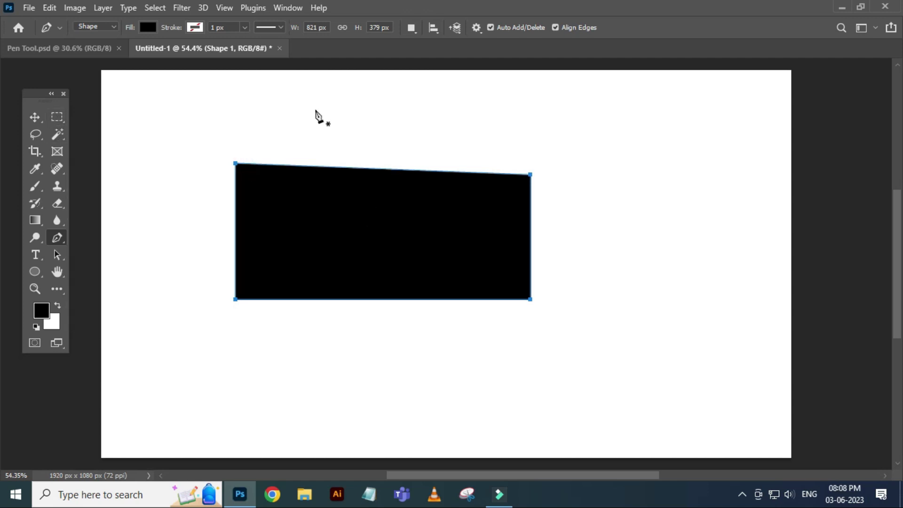
Step: Fill the new quadrilateral with yellow and zoom in on its top-left corner
click(148, 27)
click(137, 97)
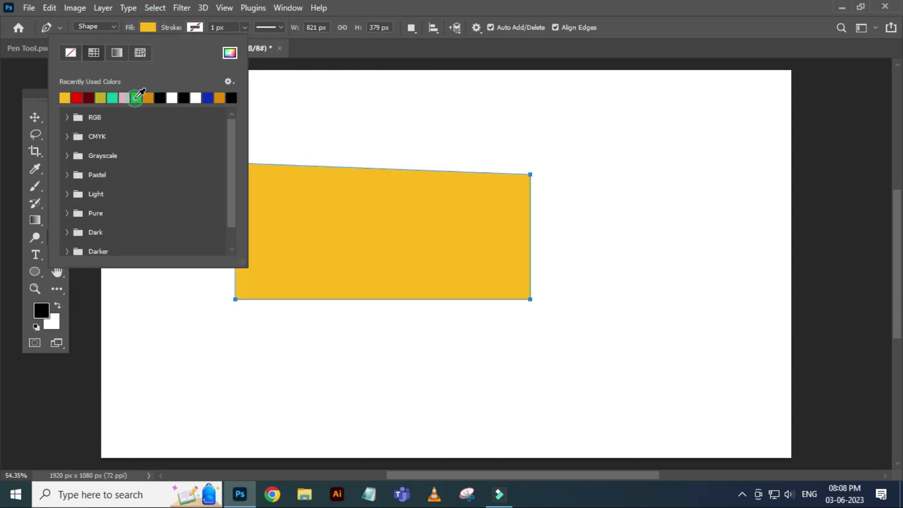
click(34, 117)
click(335, 133)
click(283, 211)
key(ctrl+1)
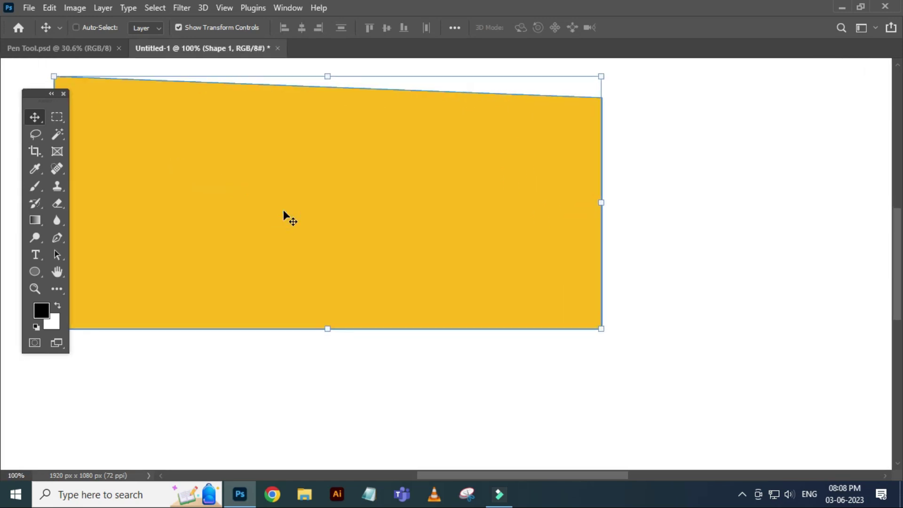
key(ctrl+plus)
drag(282, 209, 460, 306)
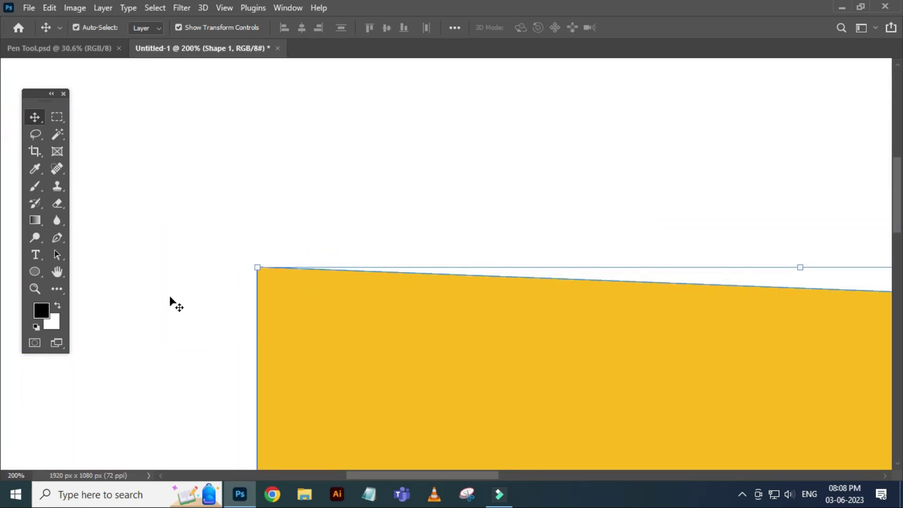
Step: Give the yellow shape a red 10 px outline and deselect its path
click(56, 239)
click(194, 27)
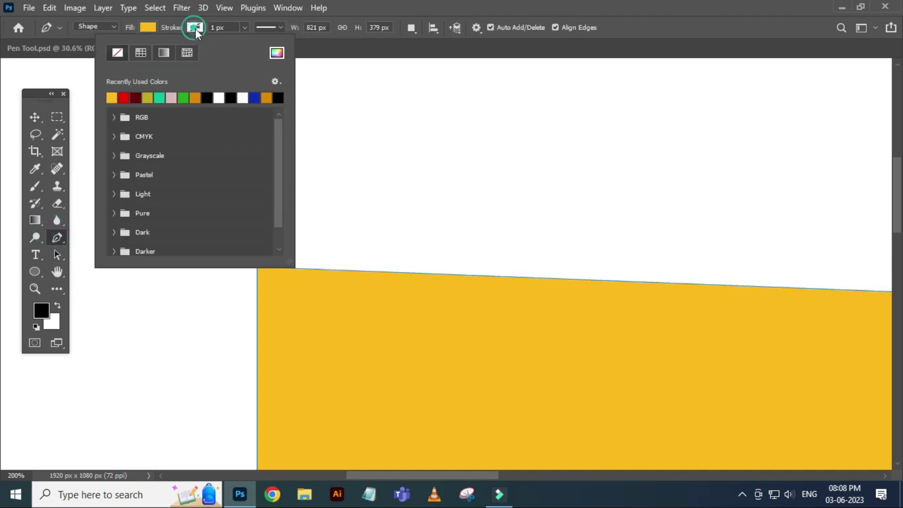
click(123, 97)
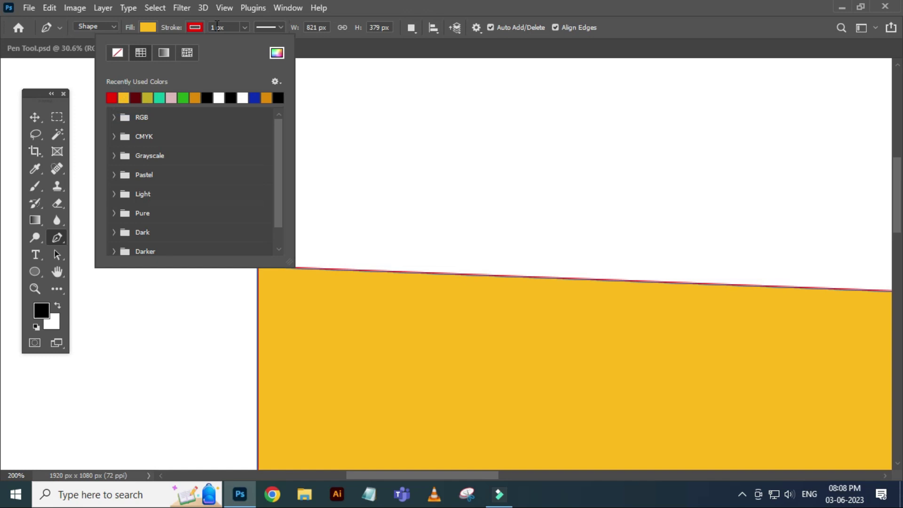
click(236, 27)
text(10)
key(Return)
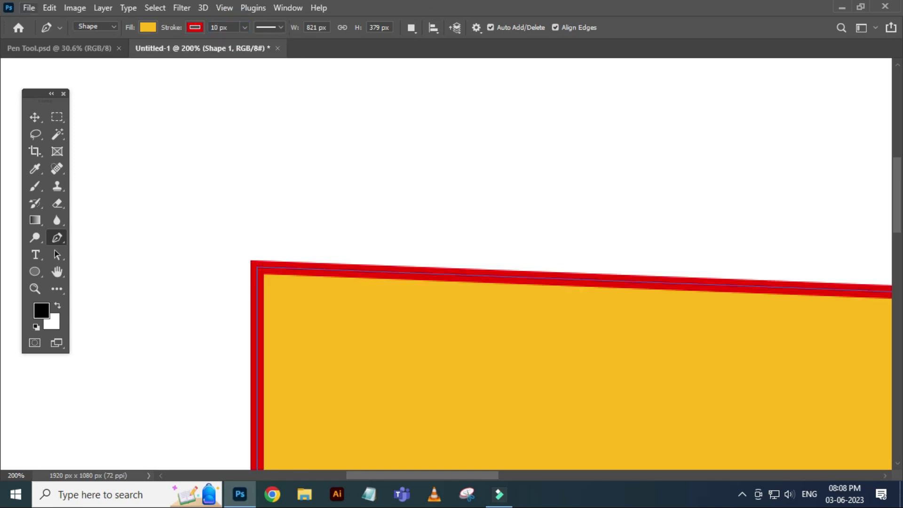
click(34, 116)
click(378, 185)
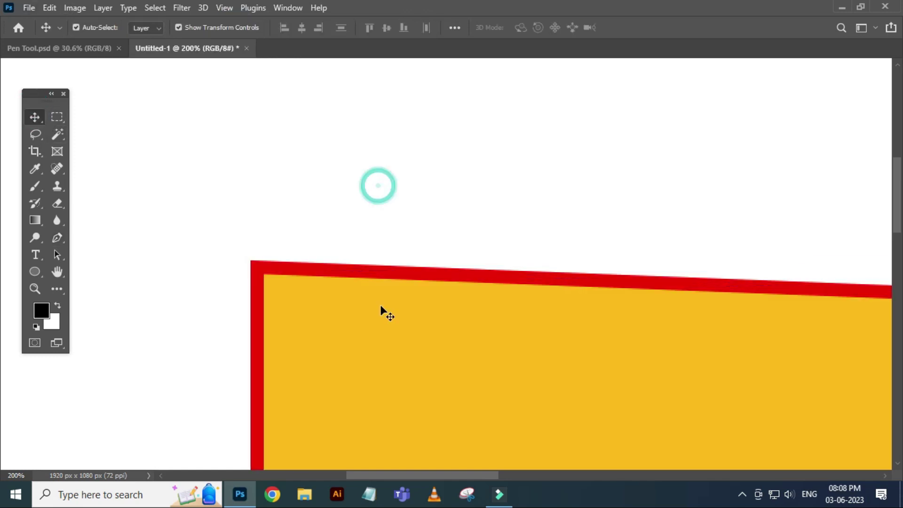
key(ctrl+0)
Step: Zoom in on Shape 1's top-left corner and set its stroke corners to round
key(z)
mouse_move(217, 174)
mouse_down()
mouse_move(403, 113)
mouse_move(535, 121)
mouse_up()
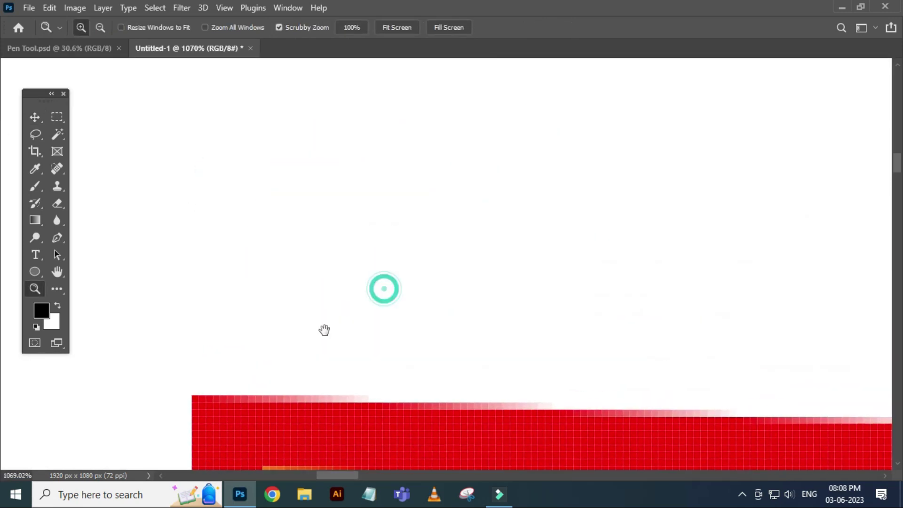
key(v)
click(364, 351)
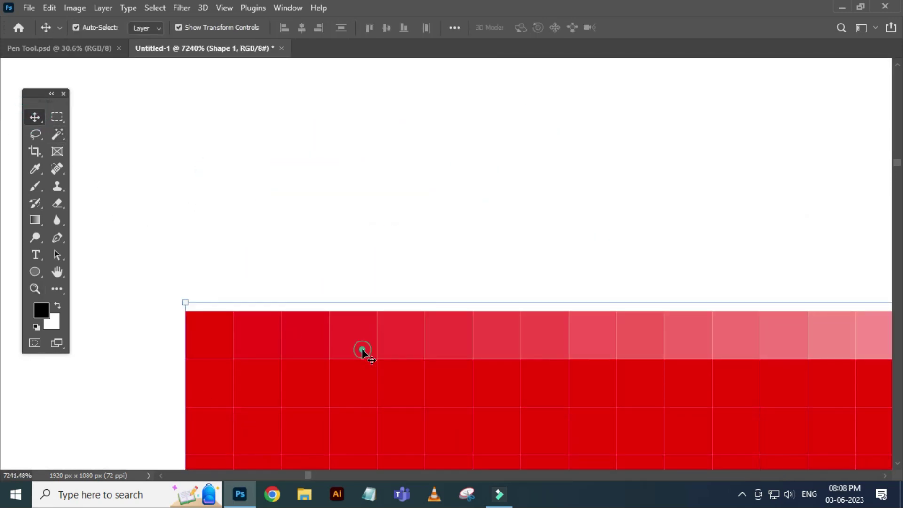
key(p)
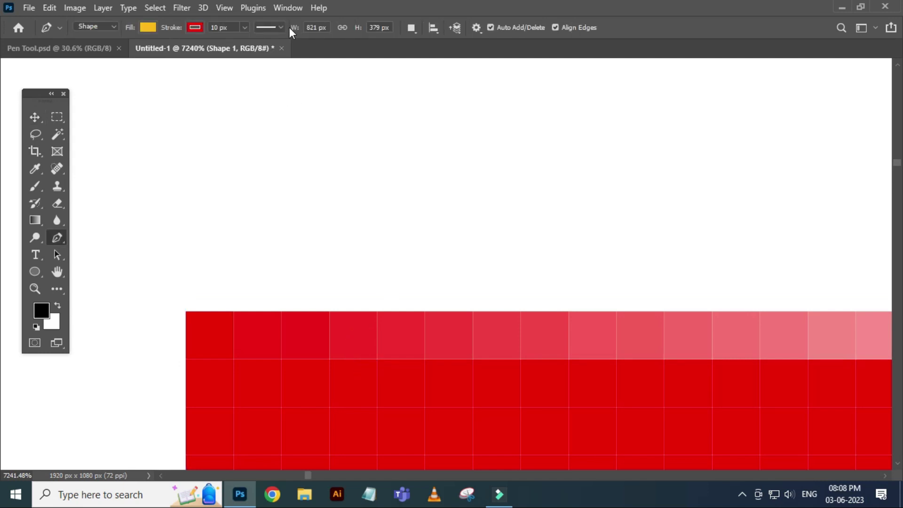
click(277, 28)
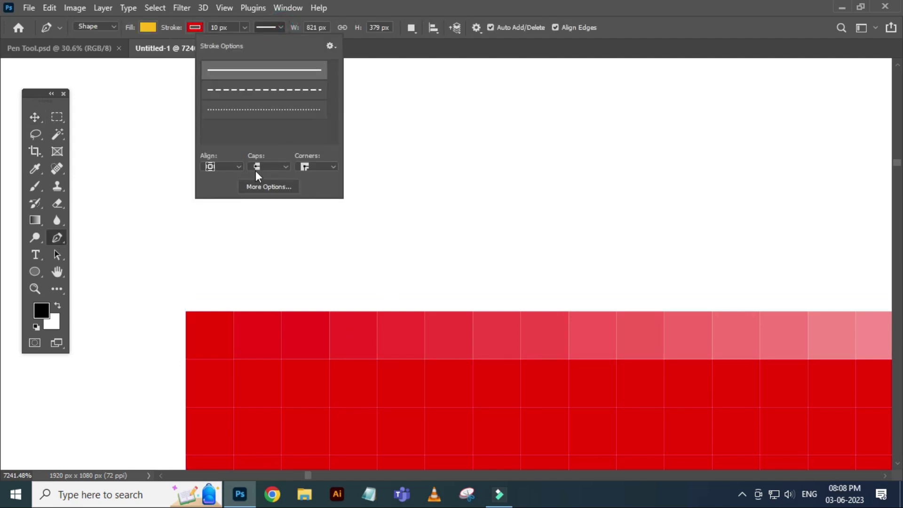
click(333, 167)
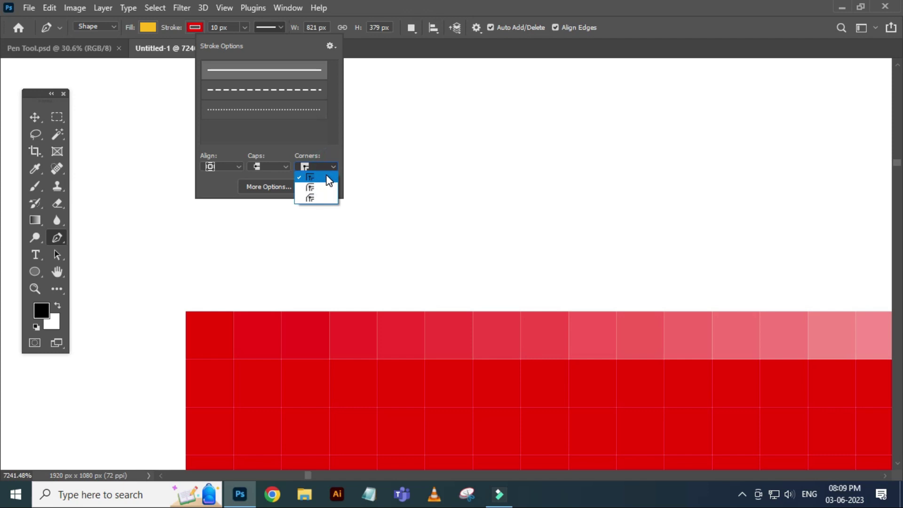
click(312, 188)
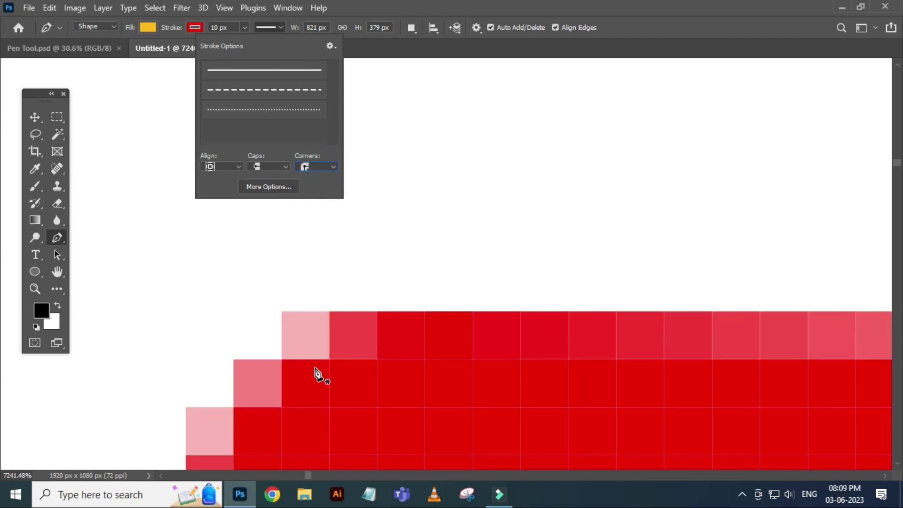
Step: Inspect the rounded corner at 600% zoom, then zoom back out
drag(362, 406, 317, 308)
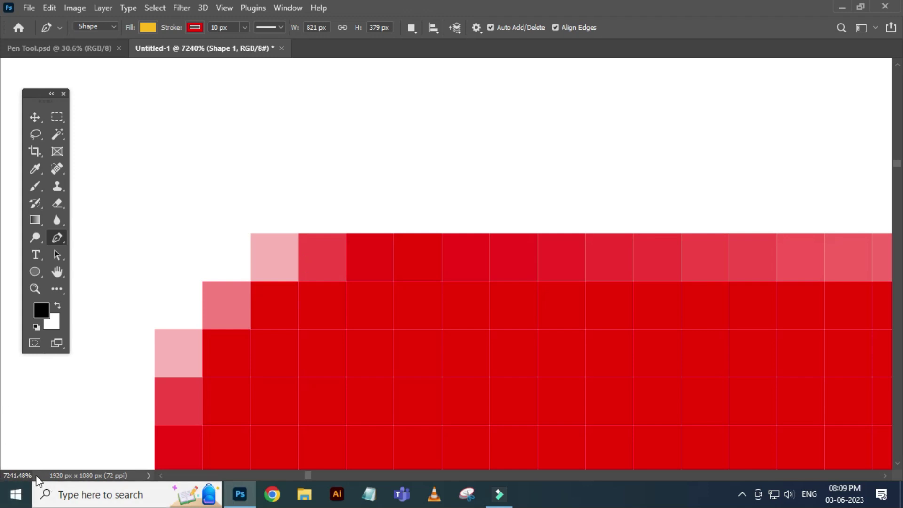
click(19, 476)
click(35, 116)
text(600)
key(Return)
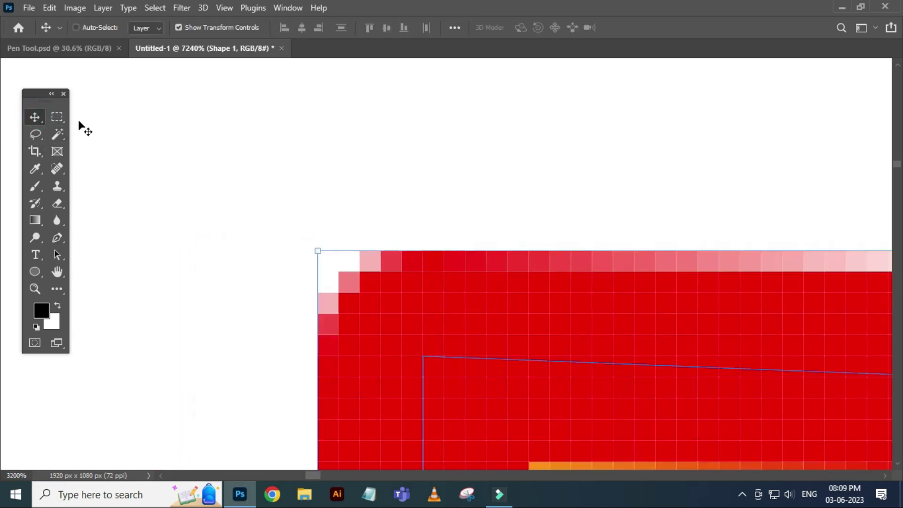
key(ctrl+minus)
key(ctrl+minus)
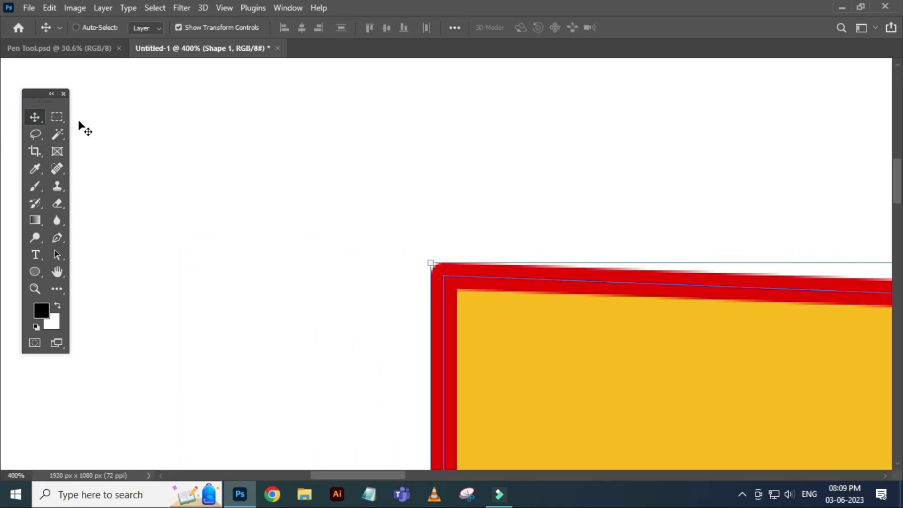
key(ctrl+minus)
Step: Zoom in on the shape's top-left corner and select the shape layer
key(ctrl+1)
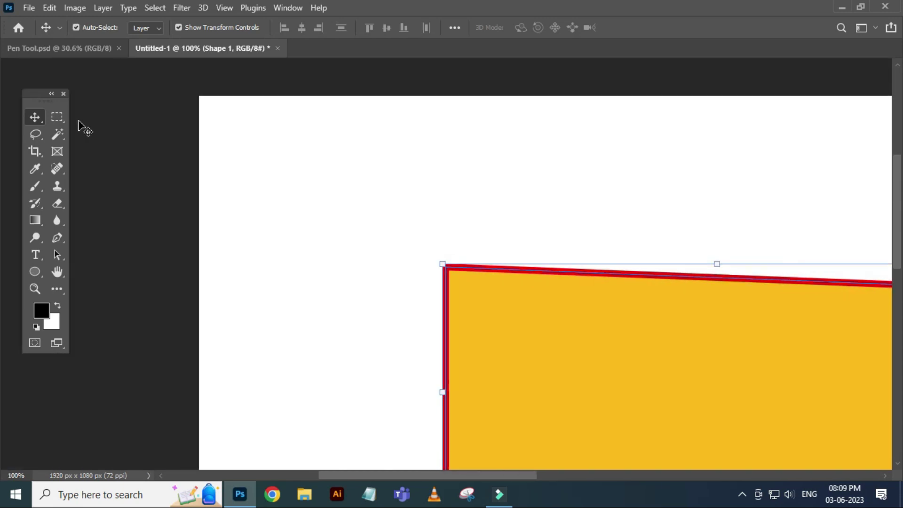
drag(415, 219, 326, 201)
key(z)
drag(396, 323, 440, 301)
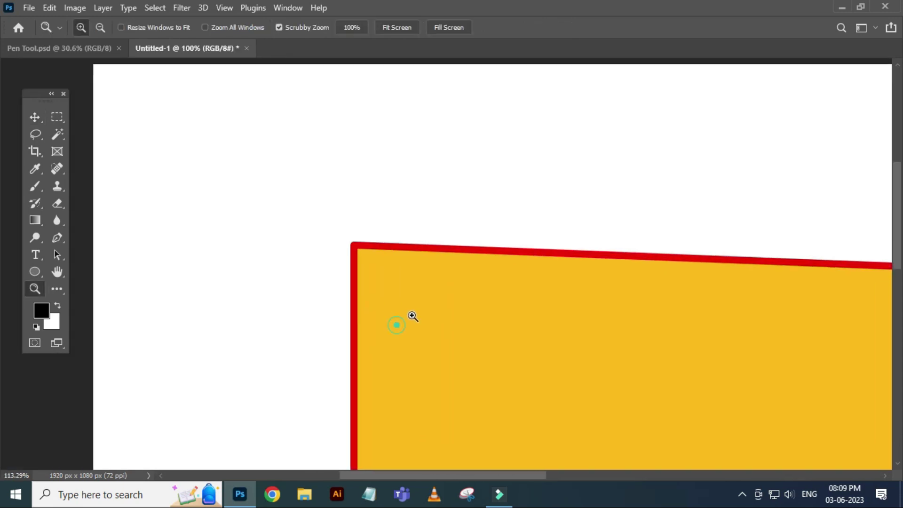
click(34, 117)
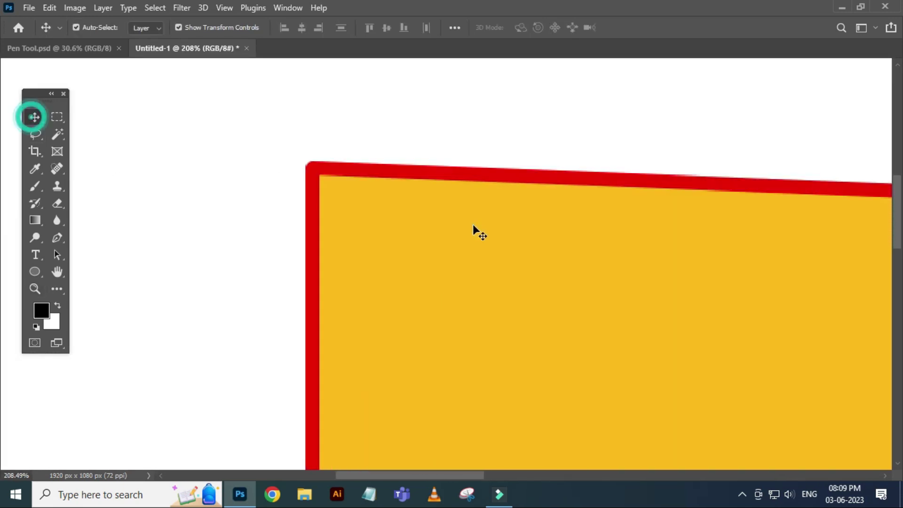
click(473, 224)
key(p)
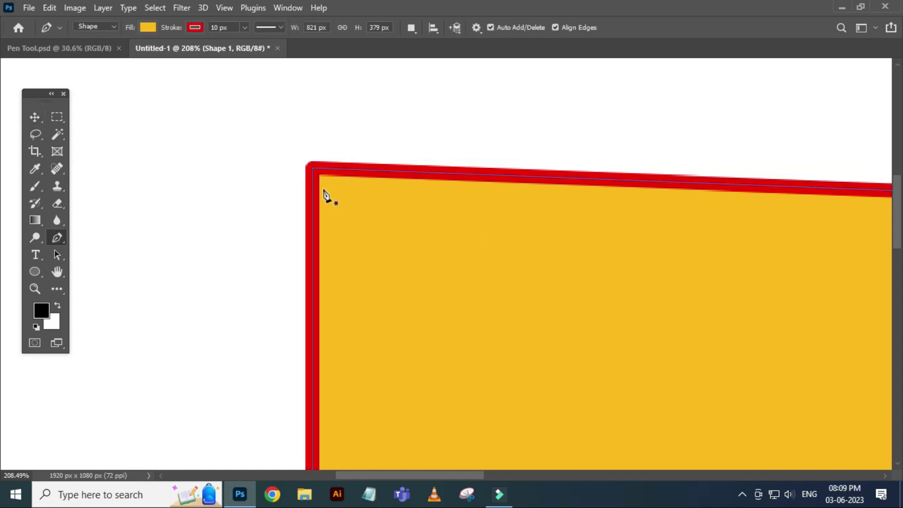
click(276, 26)
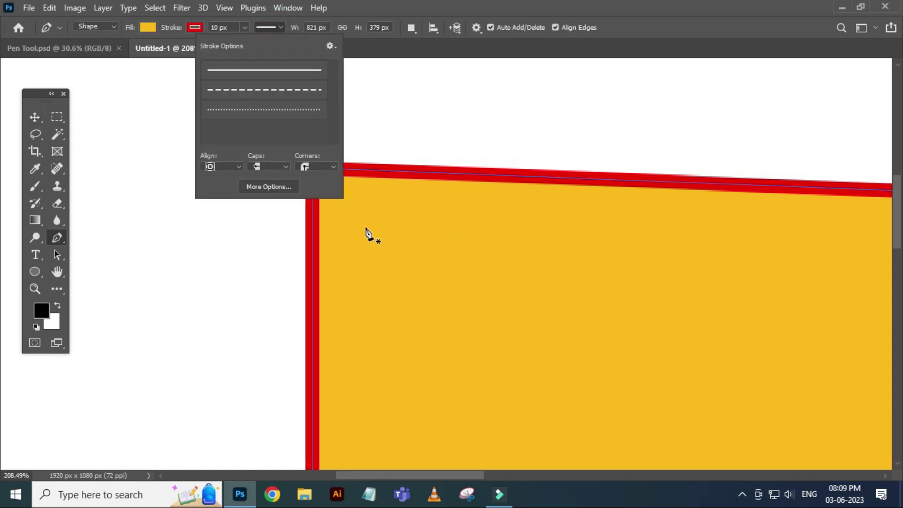
click(33, 116)
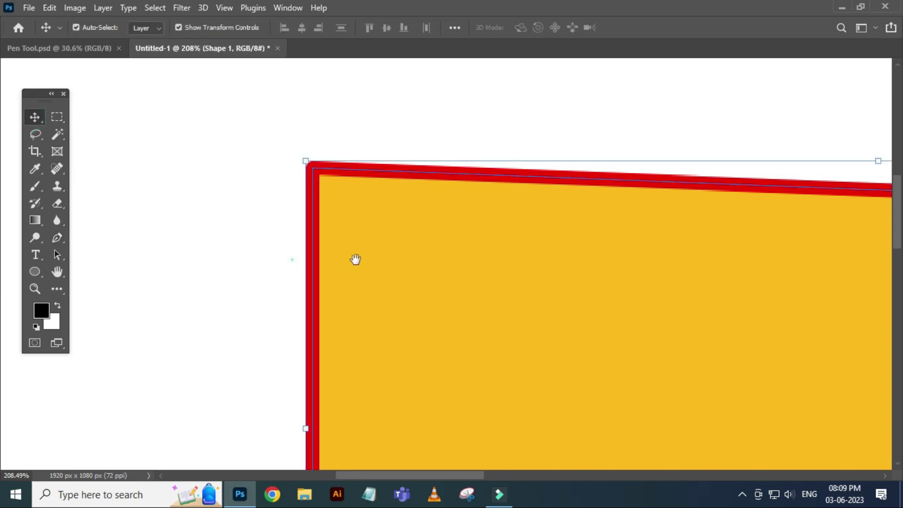
Step: Cycle the outline's corners through round, miter and bevel, ending on round
drag(355, 259, 498, 268)
key(p)
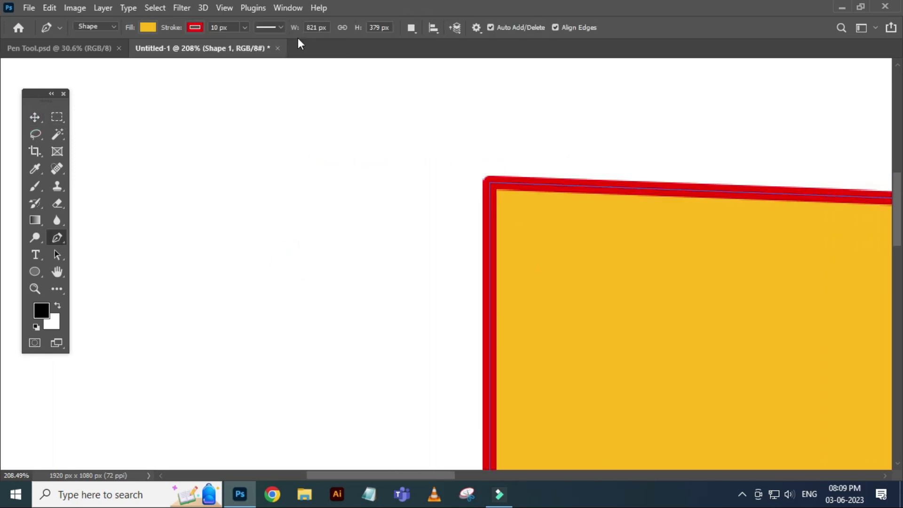
click(275, 27)
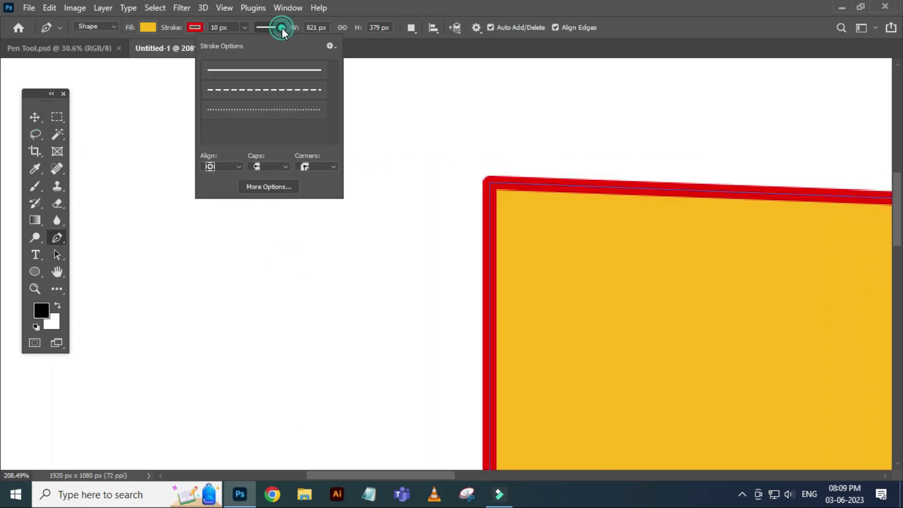
click(335, 167)
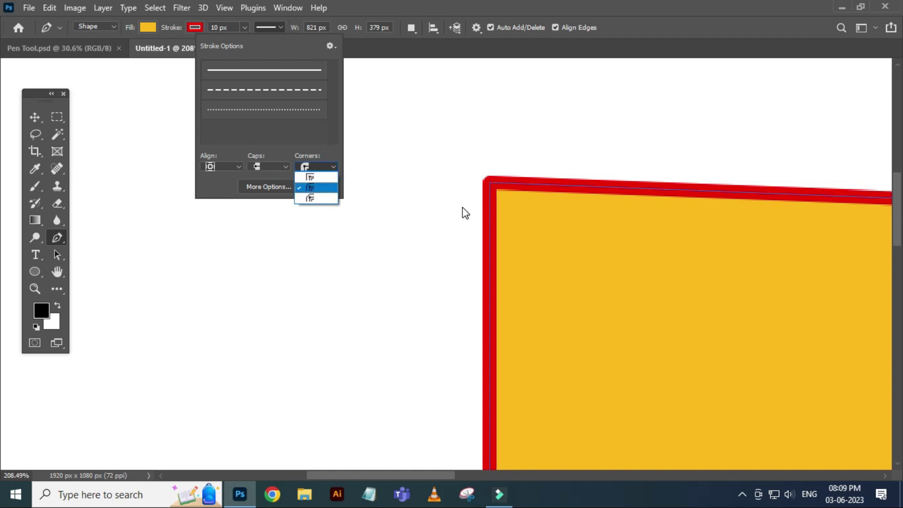
click(322, 199)
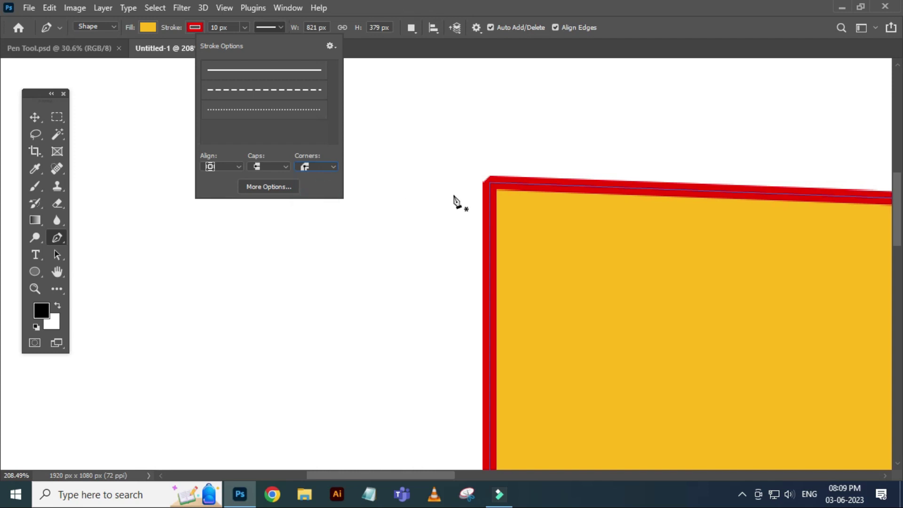
click(332, 167)
click(317, 175)
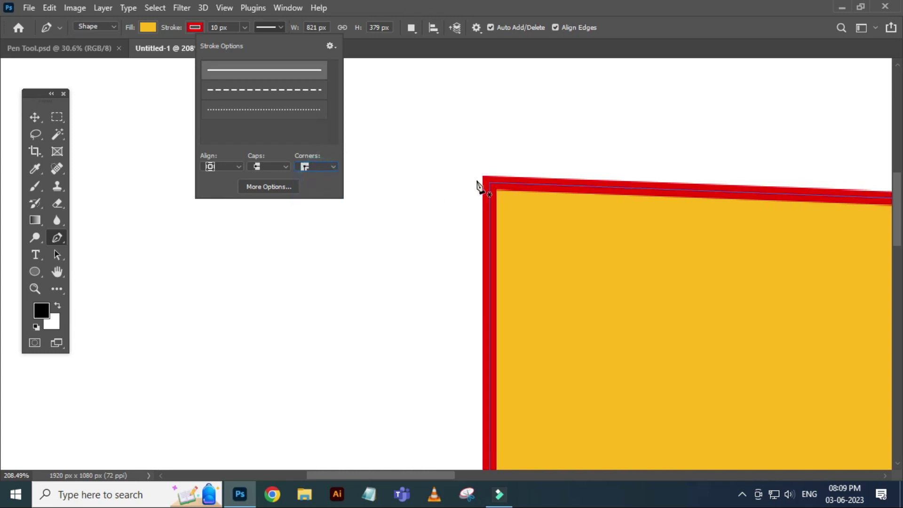
click(332, 167)
click(317, 190)
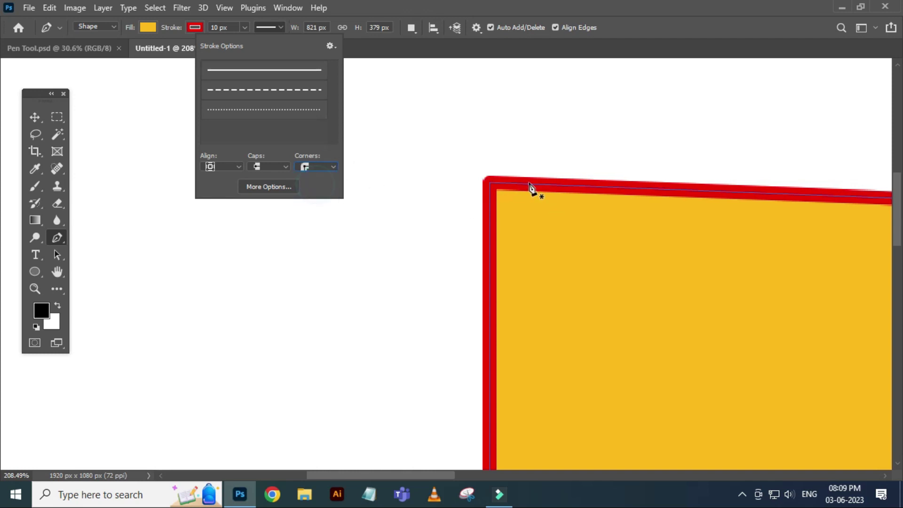
click(310, 198)
Step: Close Stroke Options and zoom to maximum on the outline's corner pixels
click(35, 117)
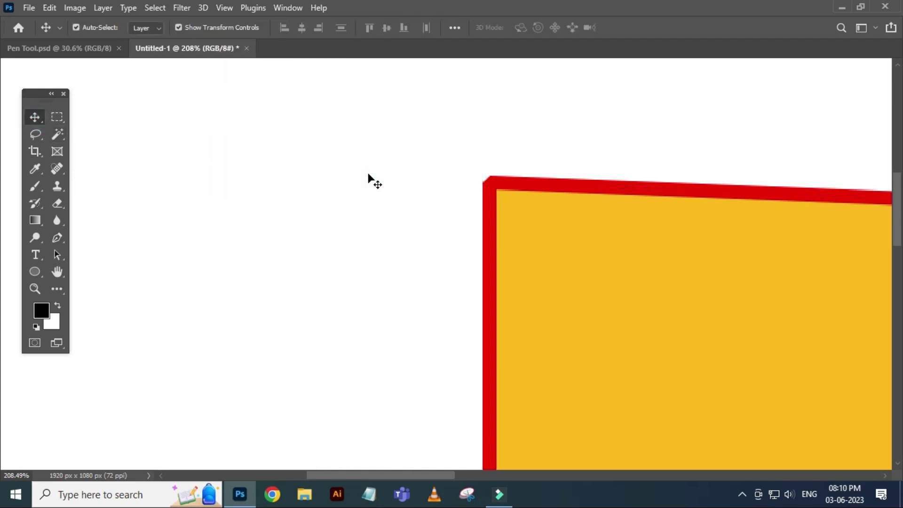
scroll(369, 174, down, 5)
key(z)
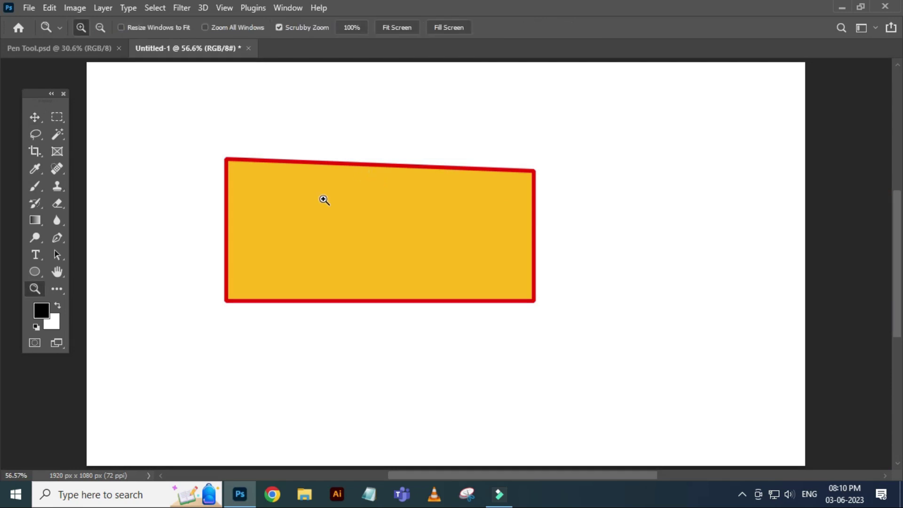
drag(275, 208, 317, 191)
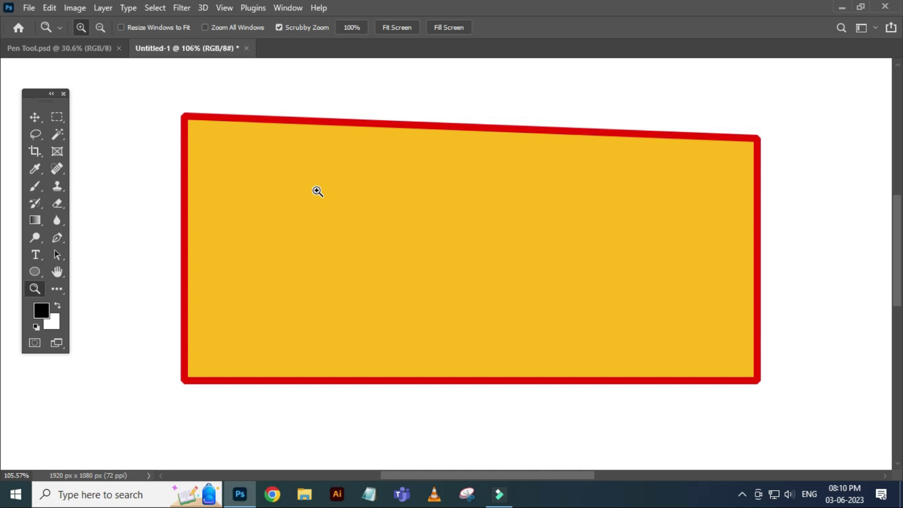
drag(174, 133, 315, 81)
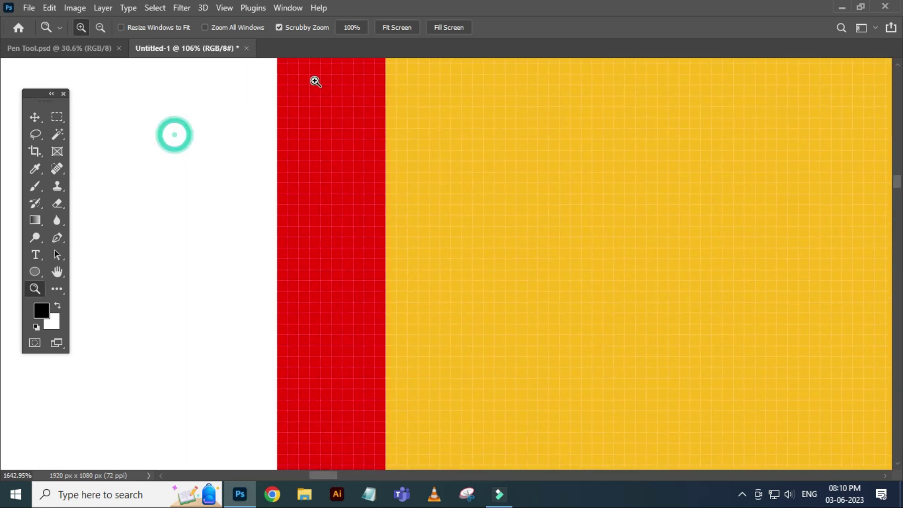
drag(439, 167, 373, 241)
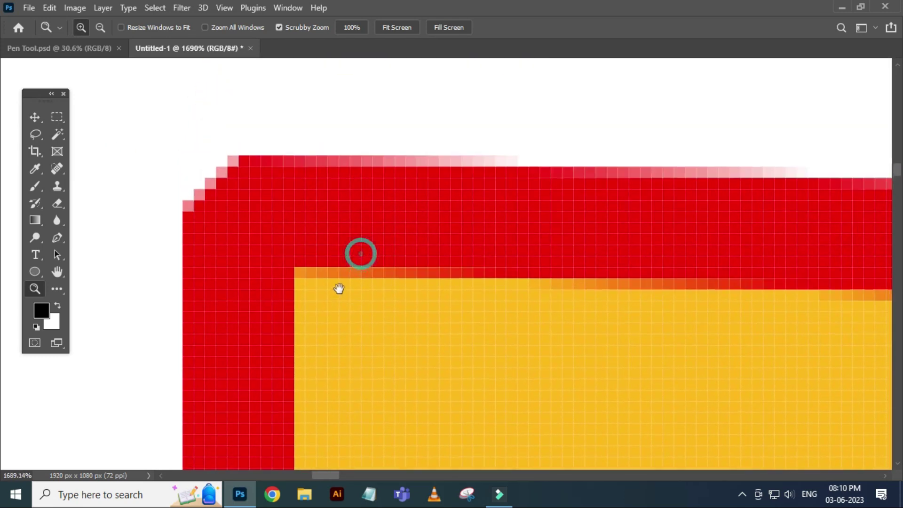
Step: Compare the stepped corner at 1600% and 6400%, then fit the canvas on screen
click(275, 276)
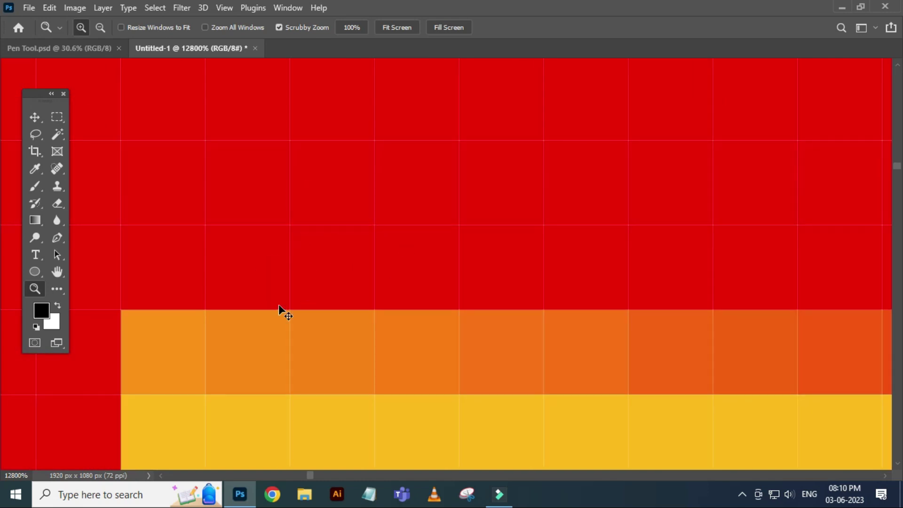
key(ctrl+minus)
key(ctrl+minus)
key(ctrl+minus)
key(ctrl+minus)
key(ctrl+minus)
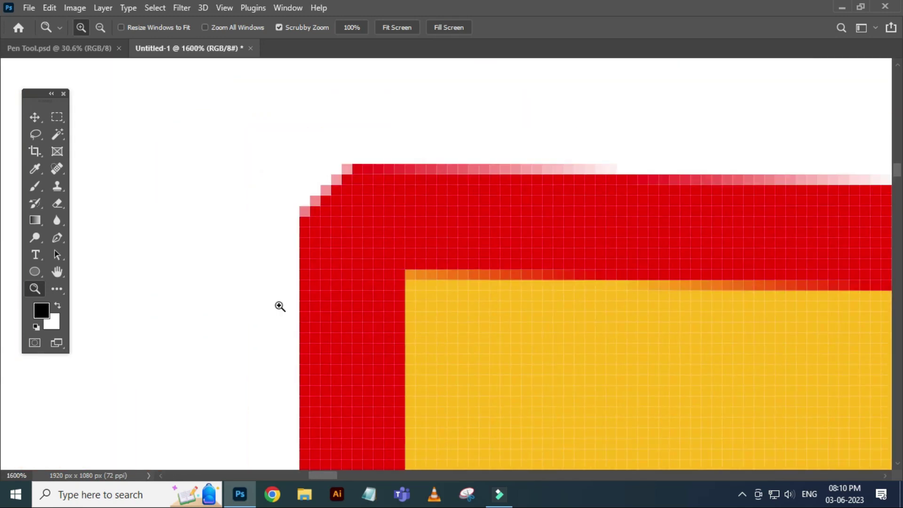
key(ctrl+plus)
key(ctrl+plus)
key(ctrl+plus)
key(ctrl+plus)
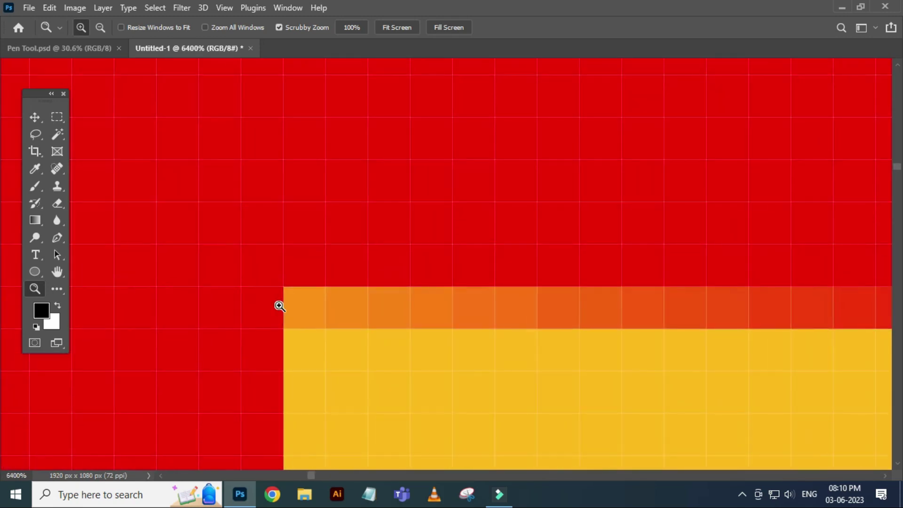
drag(230, 205, 482, 339)
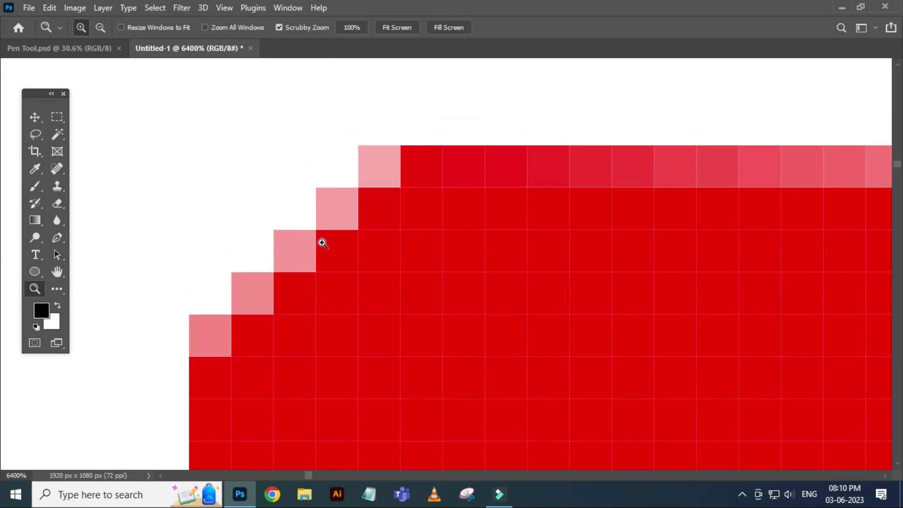
key(ctrl+0)
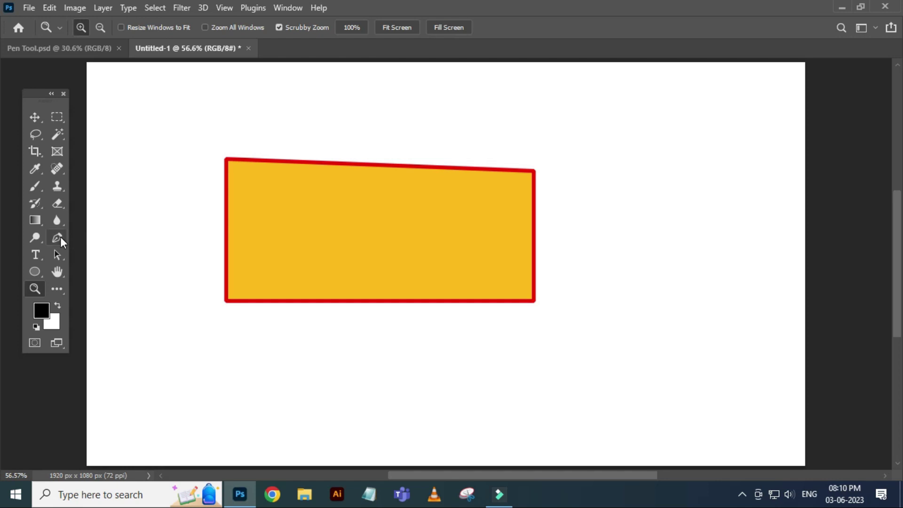
Step: Keep the Pen tool in Shape mode and remove the yellow rectangle layer
click(61, 238)
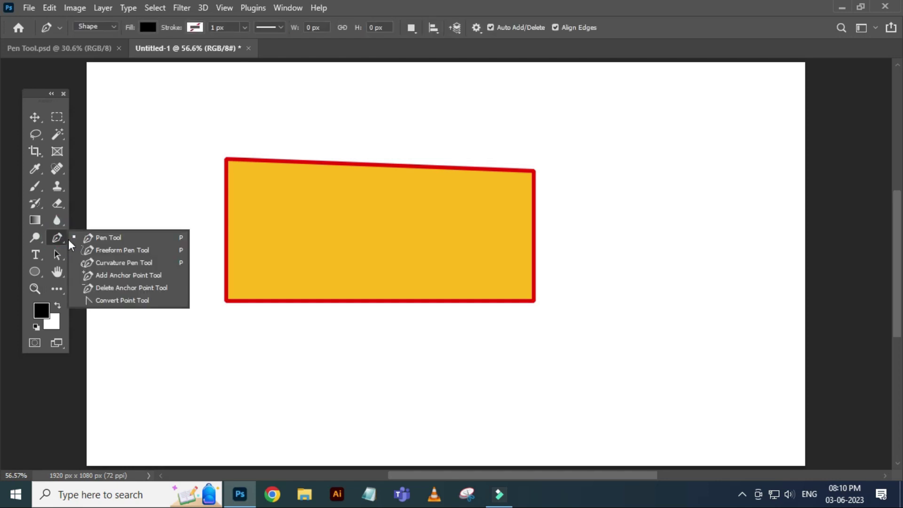
click(101, 27)
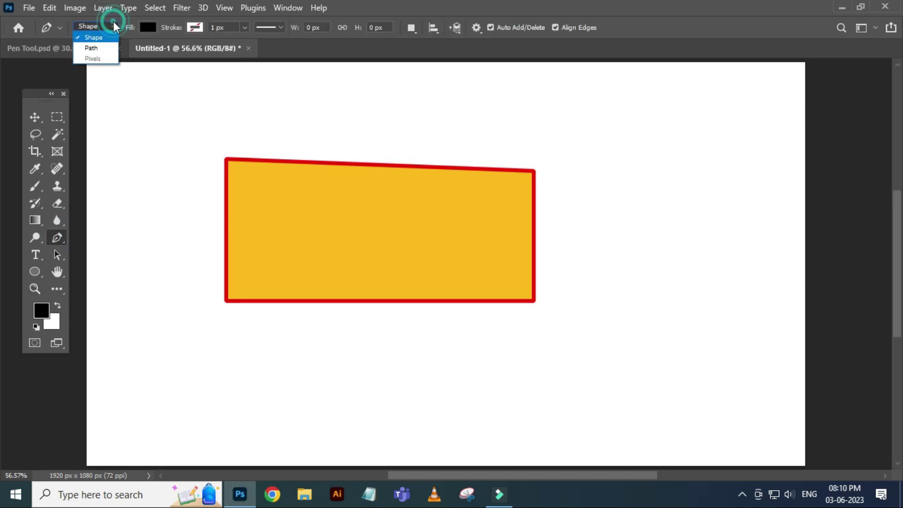
click(105, 43)
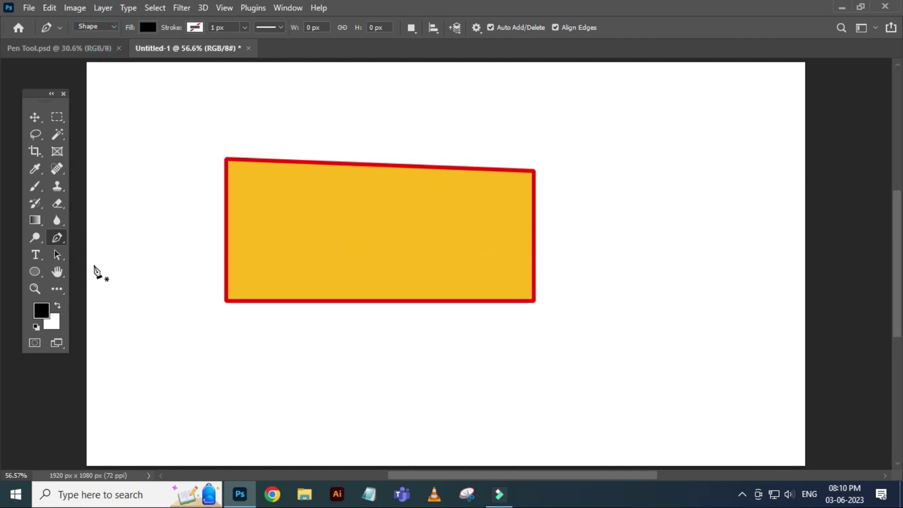
right_click(61, 241)
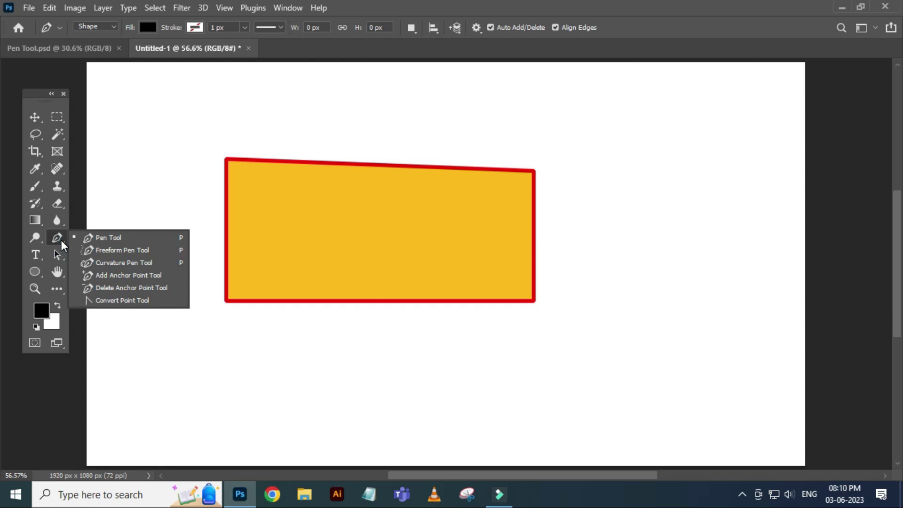
click(35, 117)
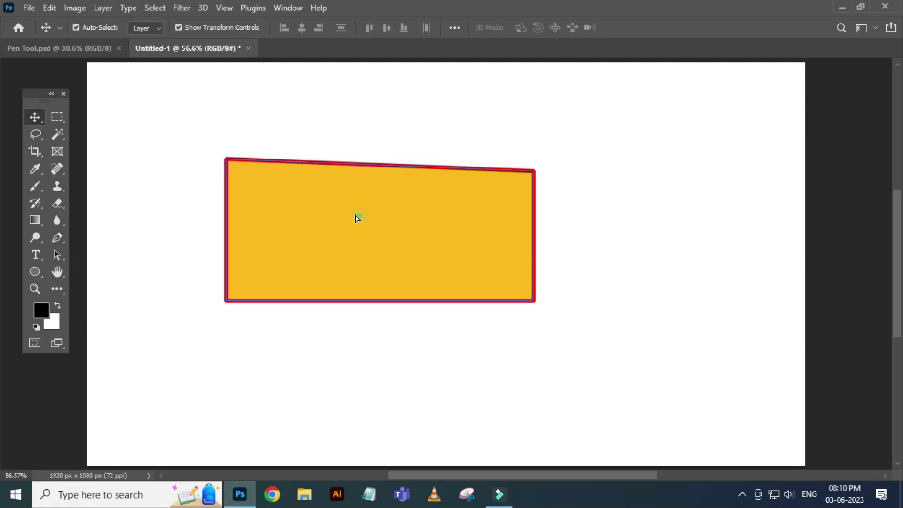
drag(355, 216, 328, 201)
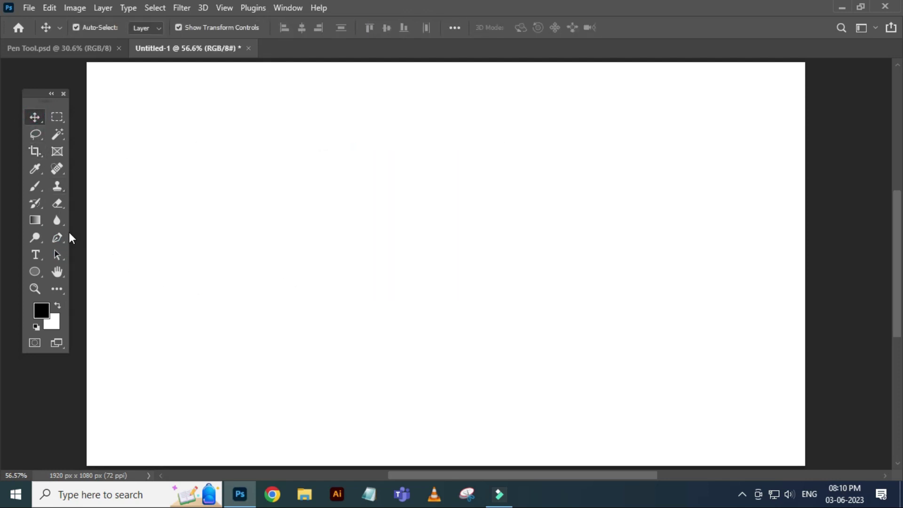
Step: Start a curved path with two anchors and set the shape Fill to No Color
click(65, 237)
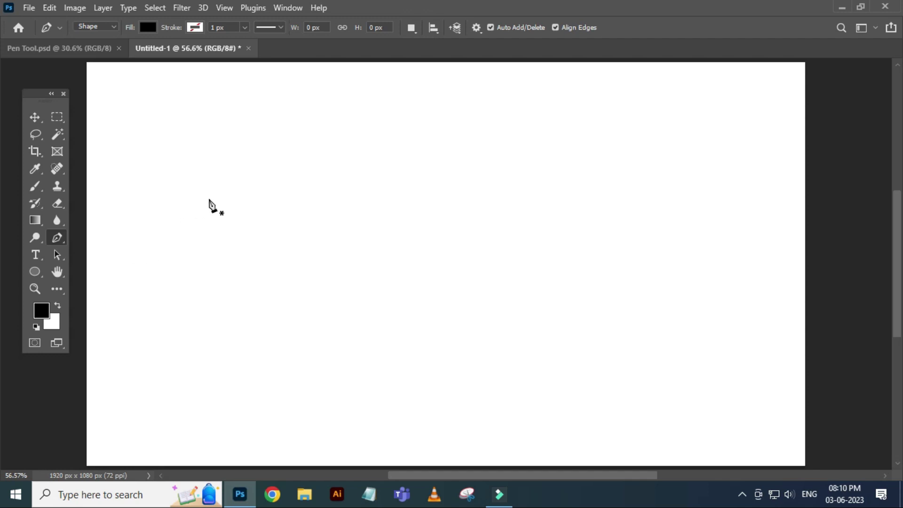
click(193, 200)
mouse_move(255, 172)
mouse_down()
mouse_move(310, 179)
mouse_move(306, 191)
mouse_up()
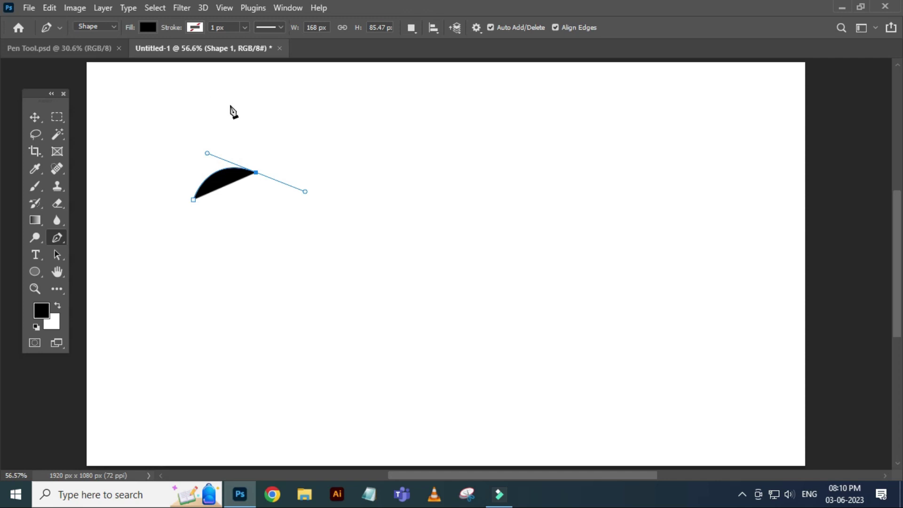
click(149, 28)
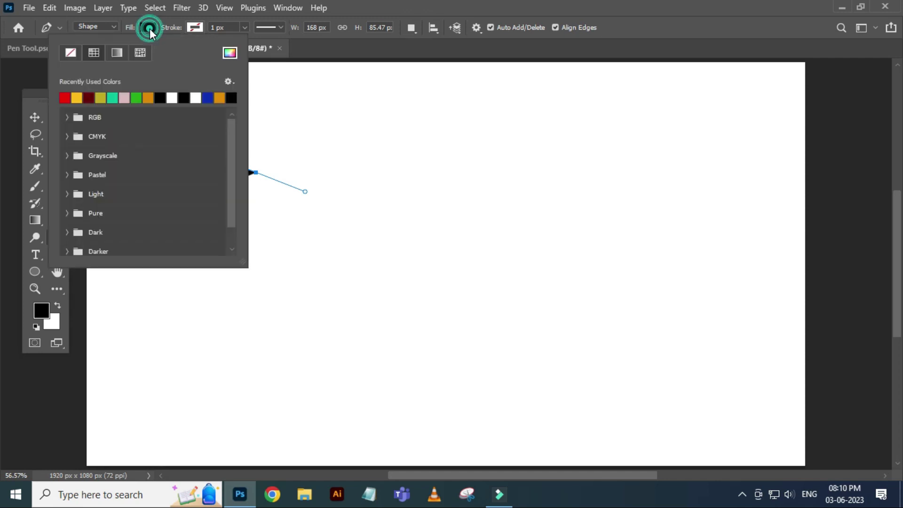
click(71, 53)
key(Escape)
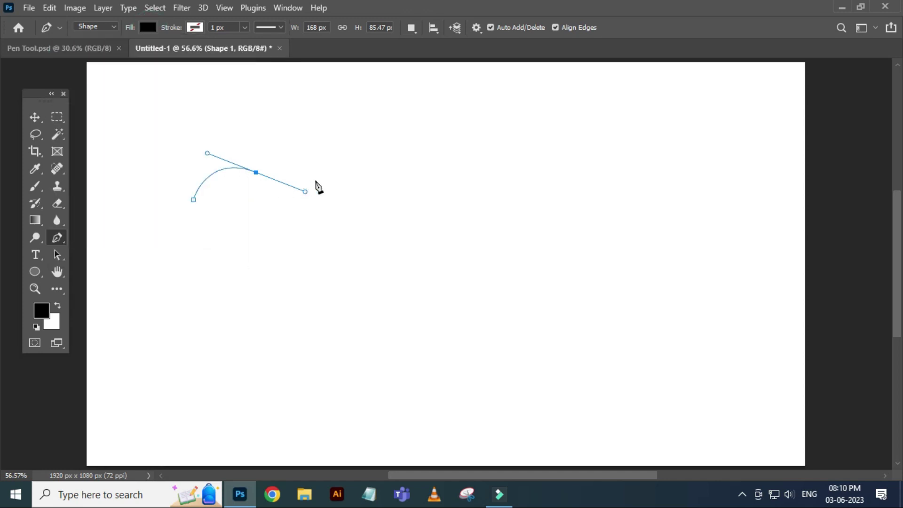
click(145, 30)
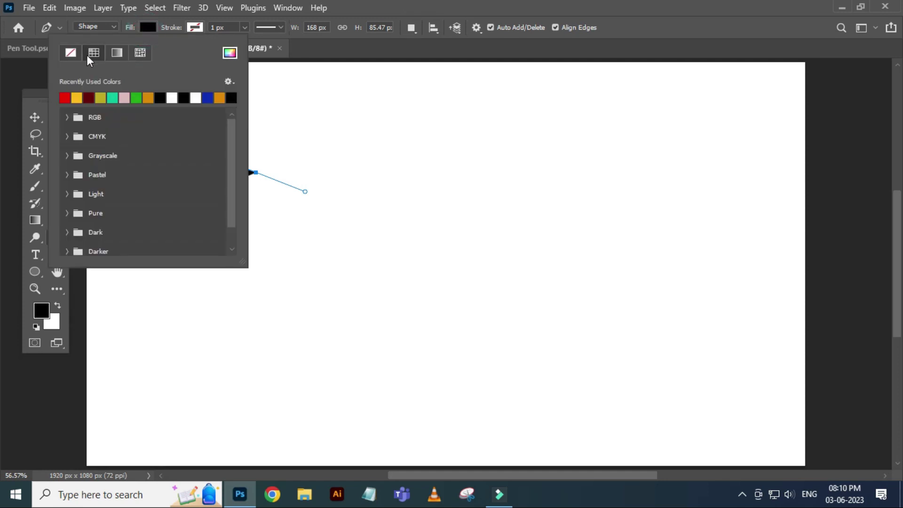
click(71, 52)
Step: Add curved anchors across the right side and back to the left, closing the wavy outline
mouse_move(334, 217)
mouse_down()
mouse_move(344, 276)
mouse_move(413, 261)
mouse_up()
mouse_move(492, 290)
mouse_down()
mouse_move(534, 297)
mouse_move(550, 239)
mouse_move(637, 229)
mouse_move(675, 278)
mouse_move(699, 264)
mouse_up()
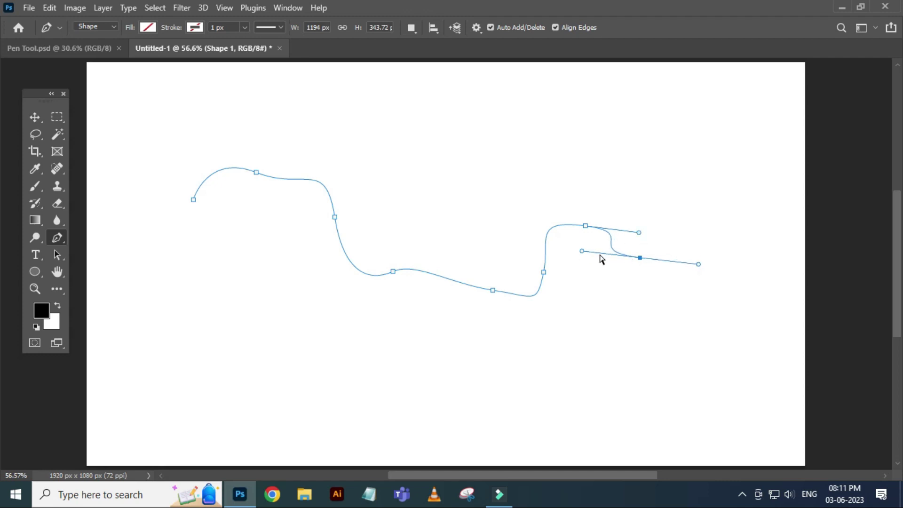
drag(583, 251, 597, 235)
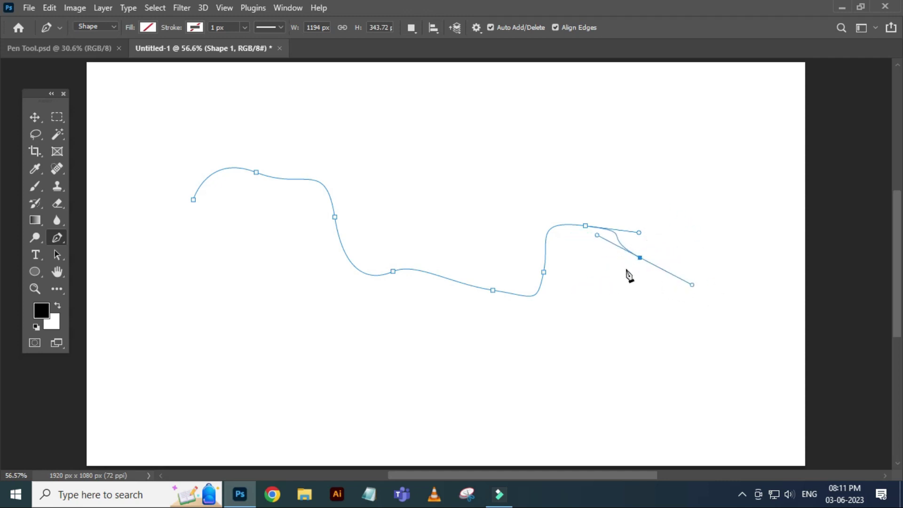
drag(597, 236, 560, 285)
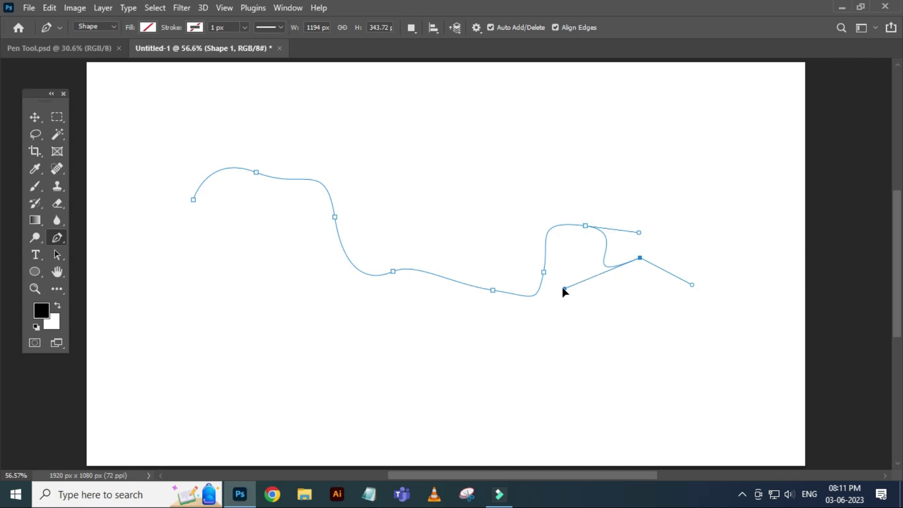
mouse_move(693, 301)
mouse_down()
mouse_move(696, 339)
mouse_move(634, 373)
mouse_move(605, 345)
mouse_move(544, 370)
mouse_move(494, 351)
mouse_move(438, 350)
mouse_up()
click(213, 345)
click(179, 272)
mouse_move(114, 227)
mouse_down()
mouse_move(155, 198)
mouse_move(203, 215)
mouse_move(213, 232)
mouse_up()
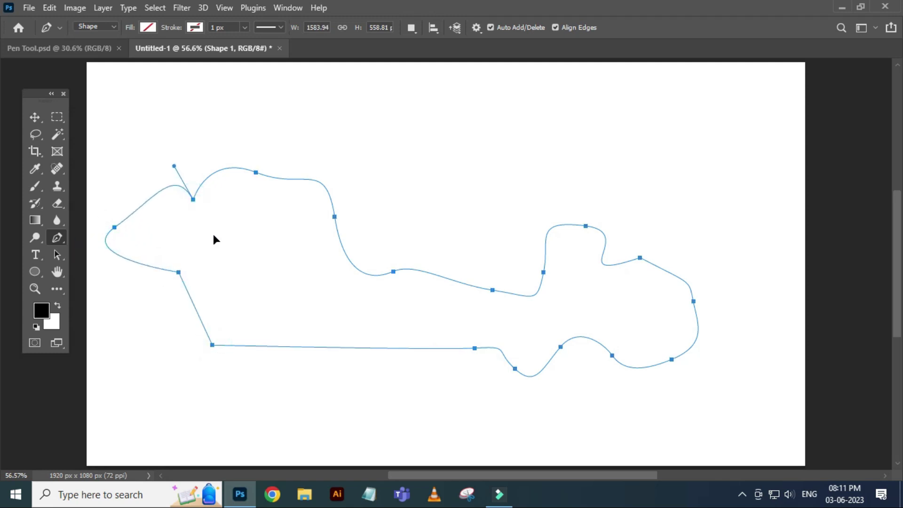
Step: Fill the wavy shape with dark red from the Color Picker and nudge it up-right
click(147, 27)
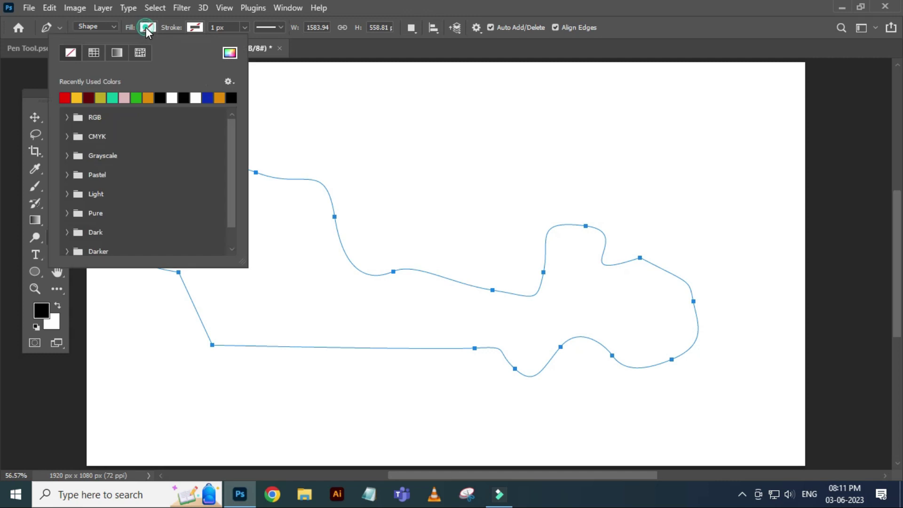
click(231, 53)
click(563, 164)
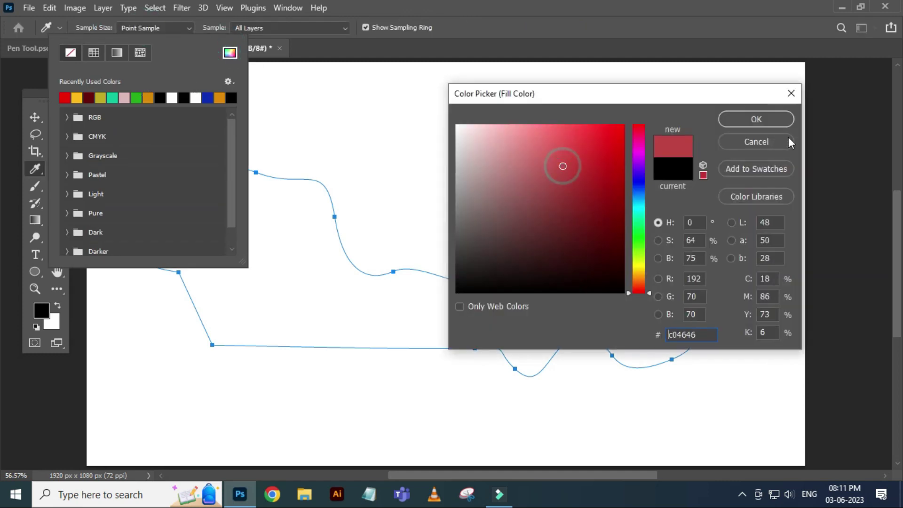
click(734, 118)
click(35, 117)
click(418, 130)
drag(337, 292, 354, 281)
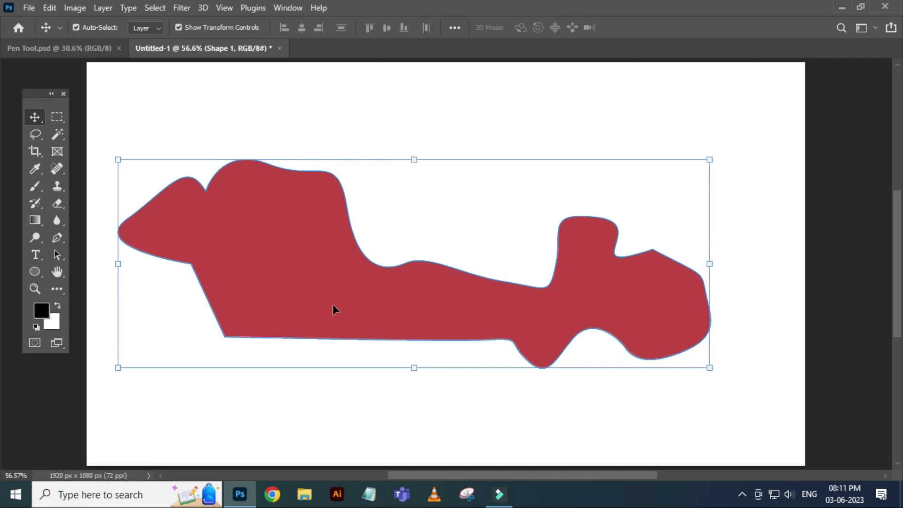
Step: Drag the dark red shape slightly upward and deselect it
click(57, 237)
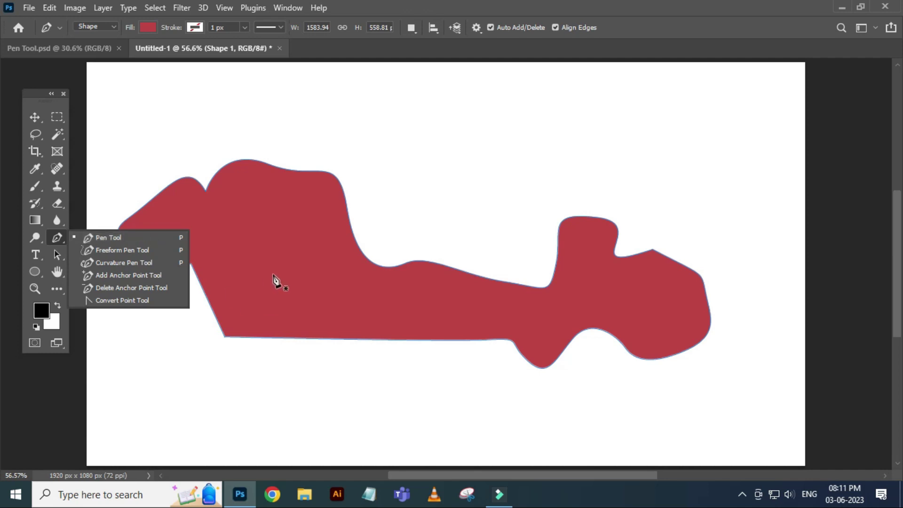
click(296, 257)
click(35, 117)
drag(399, 276, 397, 259)
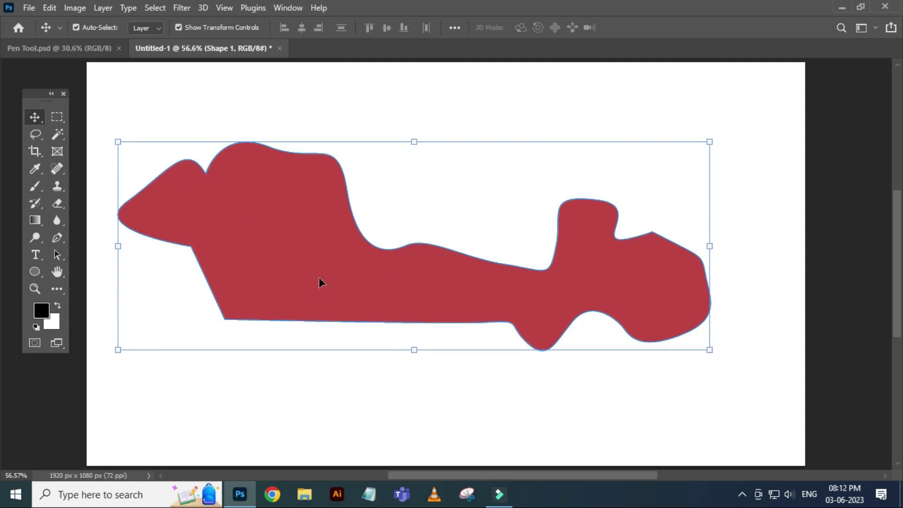
click(447, 202)
key(p)
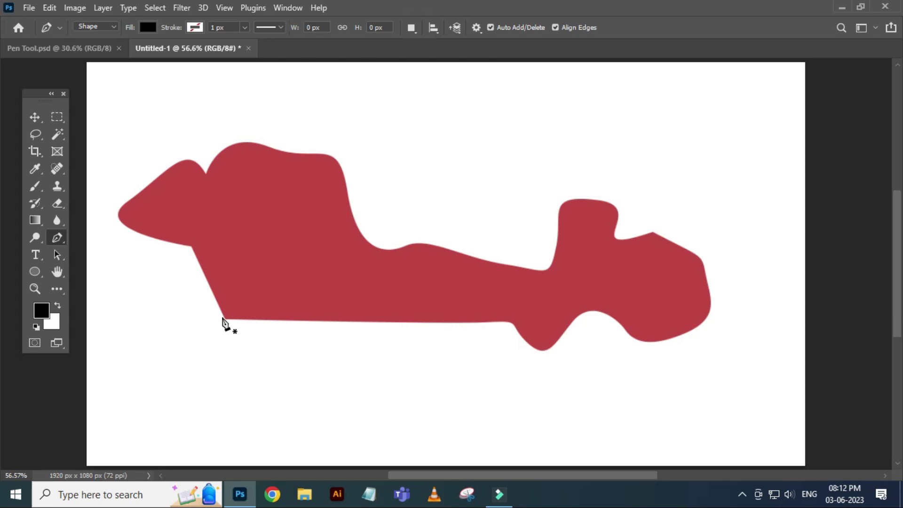
Step: Draw a closed straight-edged polygon with the Pen and load it as a selection
click(209, 320)
click(170, 282)
click(278, 214)
click(319, 305)
click(324, 370)
click(207, 369)
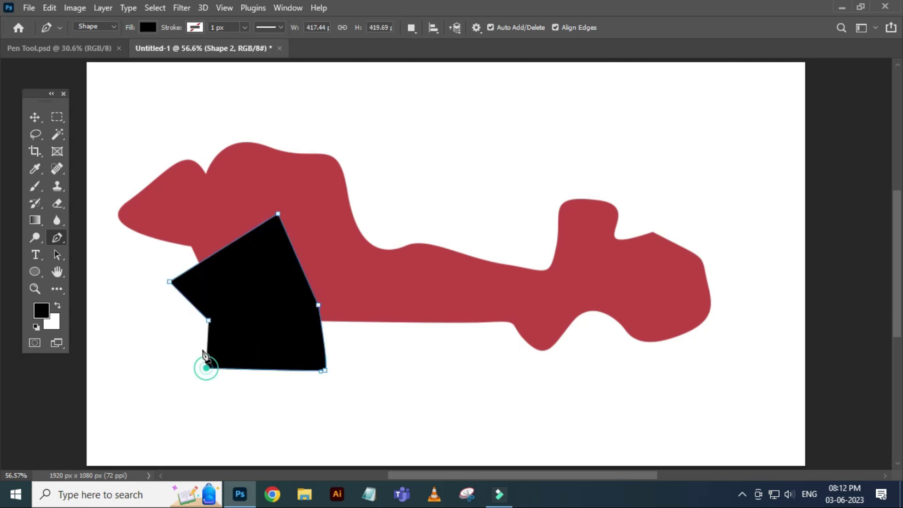
click(209, 320)
key(ctrl+Return)
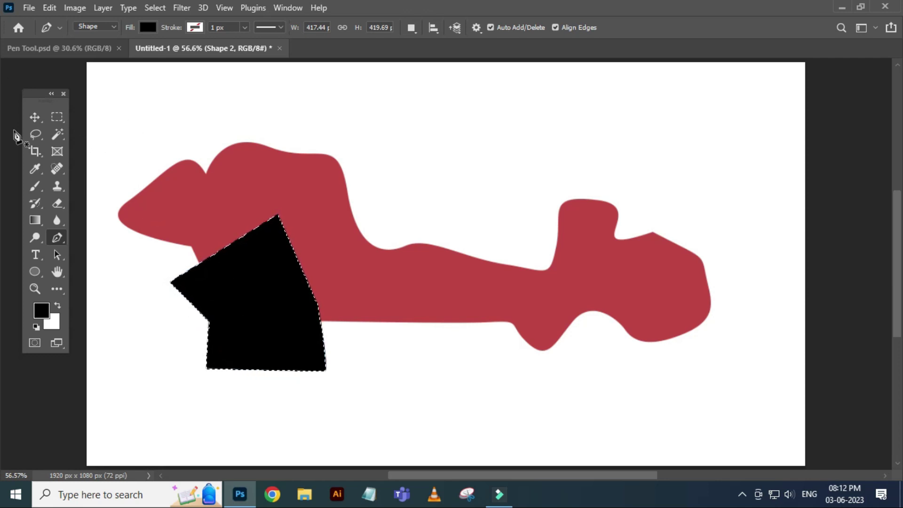
Step: Move the black polygon up, swap colours, then settle it overlapping the red shape's top
click(35, 116)
mouse_move(269, 313)
mouse_down()
mouse_move(476, 145)
mouse_move(477, 155)
mouse_up()
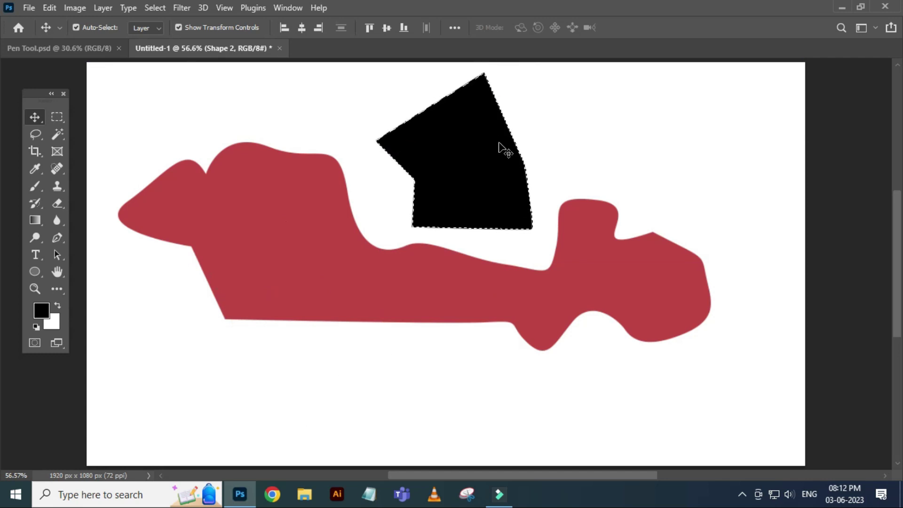
key(ctrl)
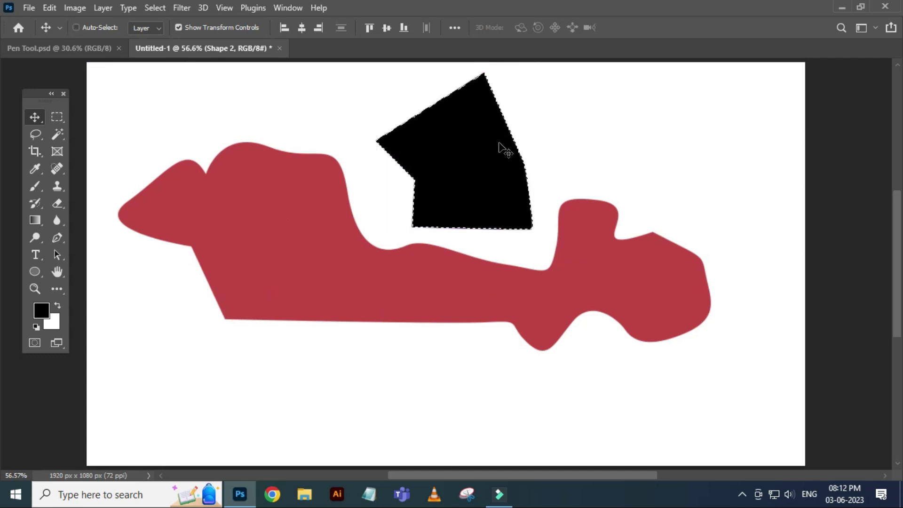
key(x)
key(alt+BackSpace)
key(Return)
click(57, 116)
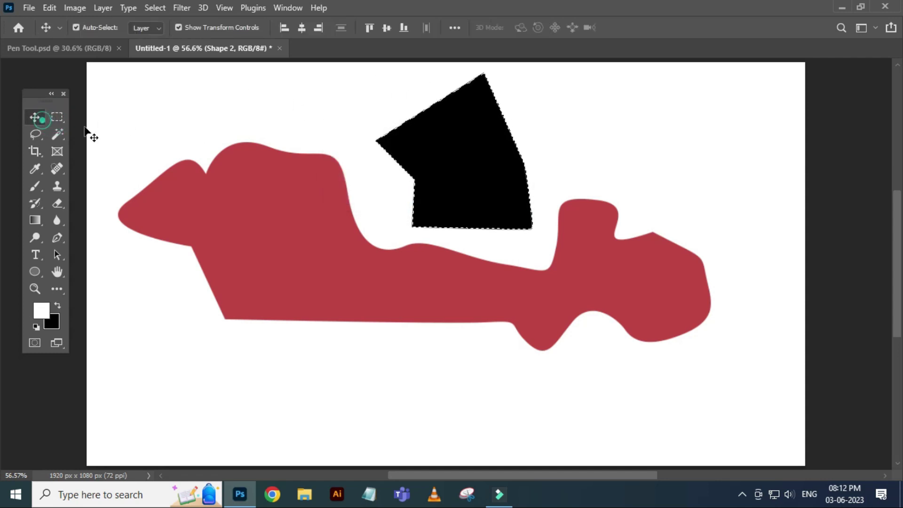
drag(487, 188, 467, 216)
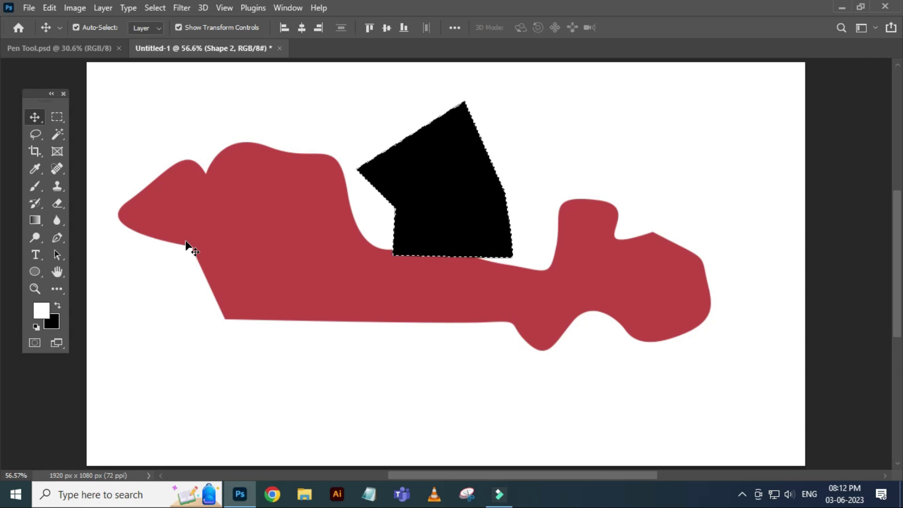
Step: Switch to the Pen Tool.psd document with the thumbnail design
click(82, 48)
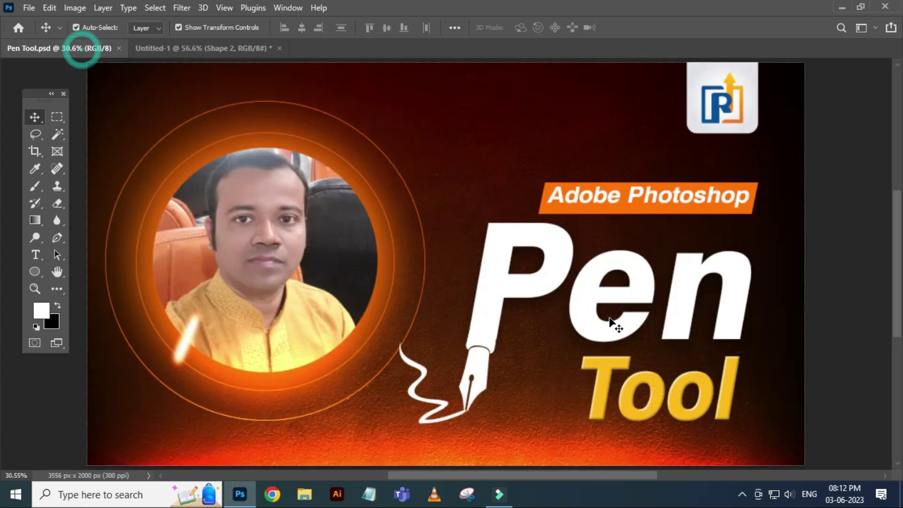